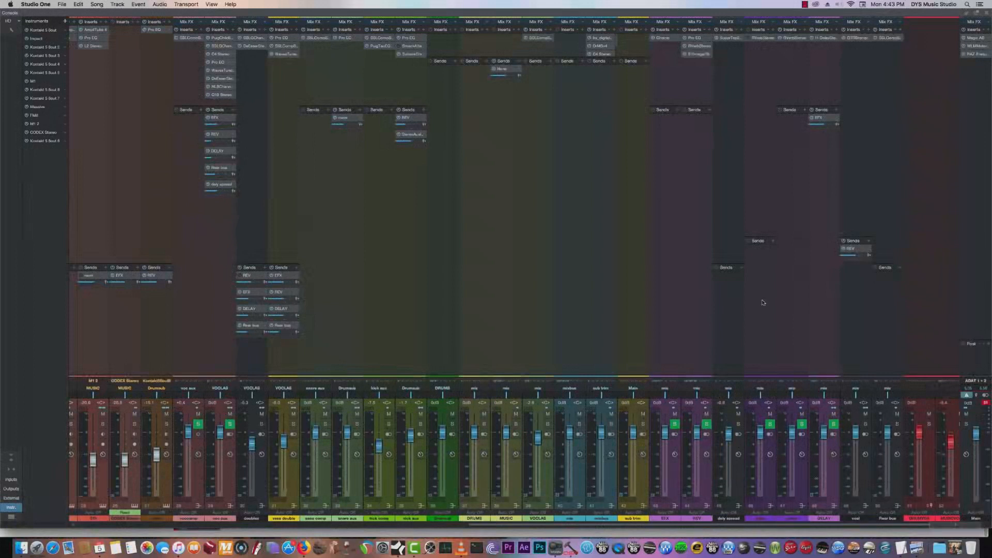
- Open the Scheps Omni Channel plug-in on the kick aux channel and reposition its window over the console
{"action": "left_click", "coordinate": [411, 54]}
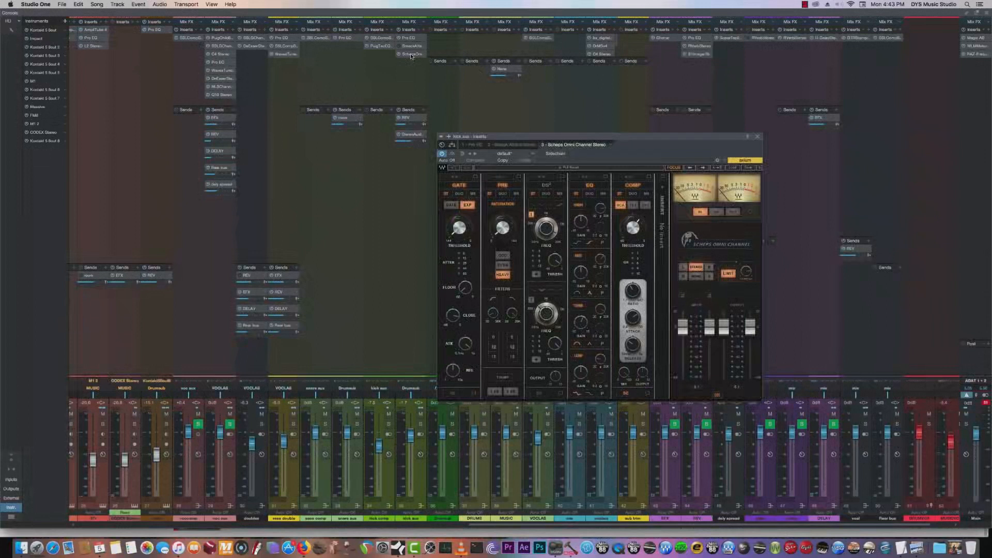
{"action": "left_click_drag", "start_coordinate": [561, 137], "coordinate": [438, 81]}
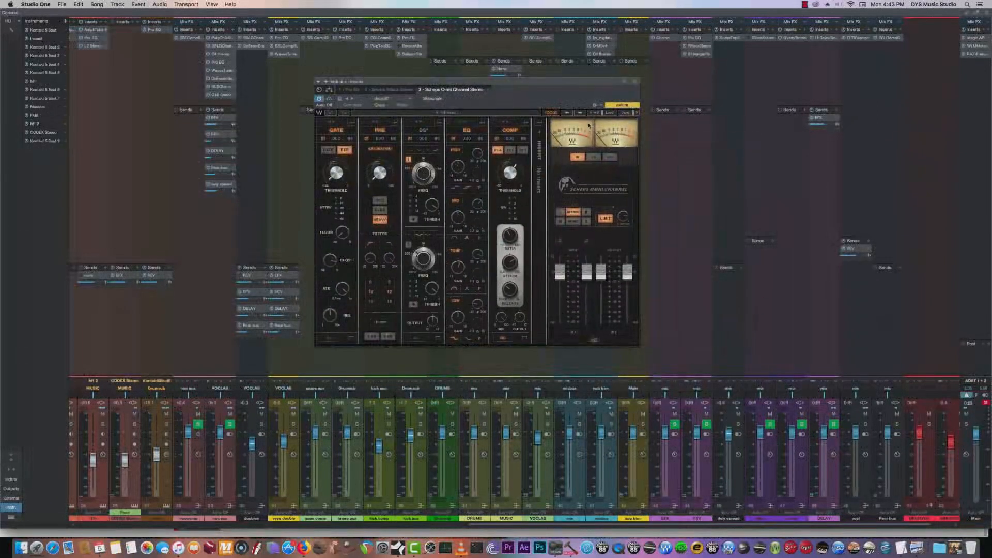
{"action": "left_click_drag", "start_coordinate": [525, 82], "coordinate": [471, 171]}
{"action": "left_click", "coordinate": [517, 70]}
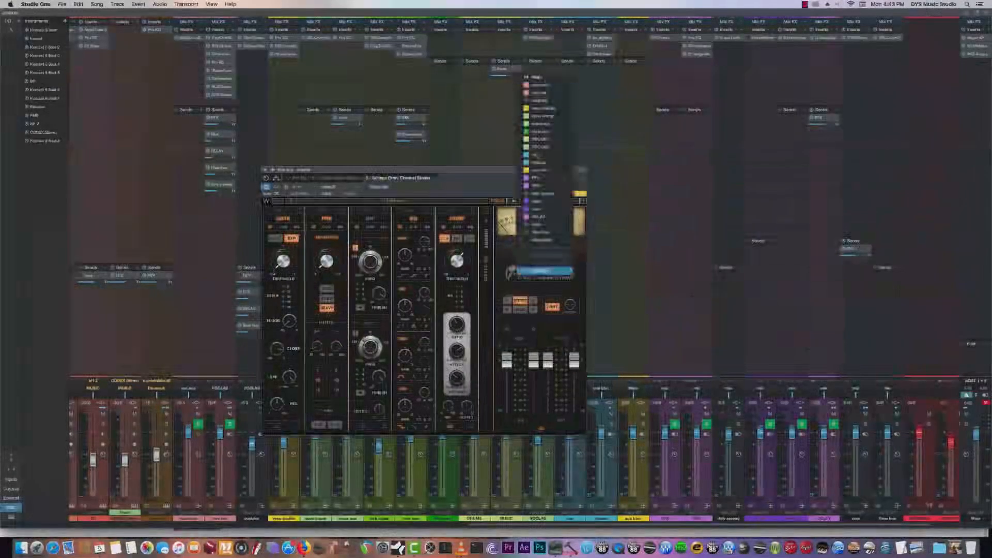
{"action": "left_click", "coordinate": [548, 272]}
- View the cover artwork file New Cover 2.psd in Preview, moving its window clear of the screen edge, and close it
{"action": "left_click", "coordinate": [954, 549]}
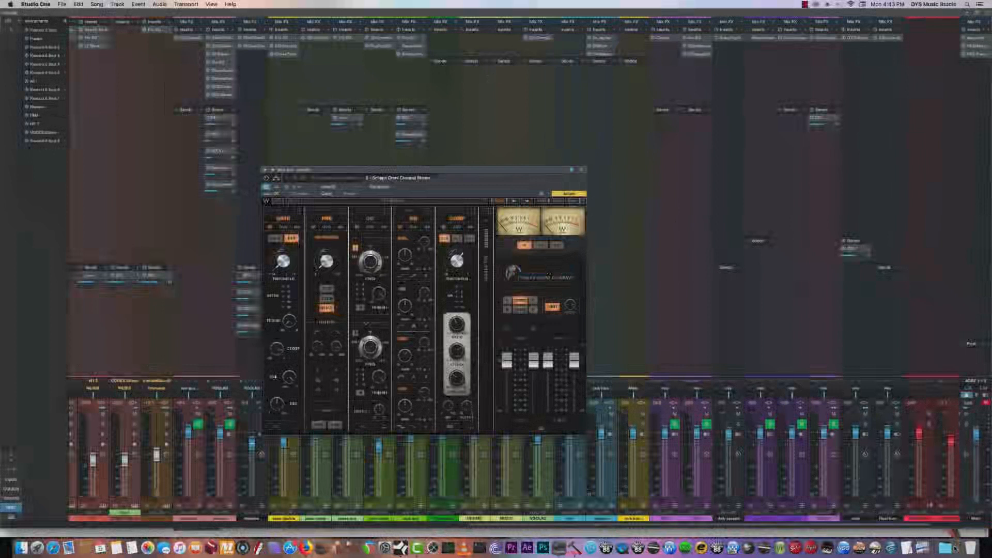
{"action": "left_click_drag", "start_coordinate": [169, 21], "coordinate": [399, 21]}
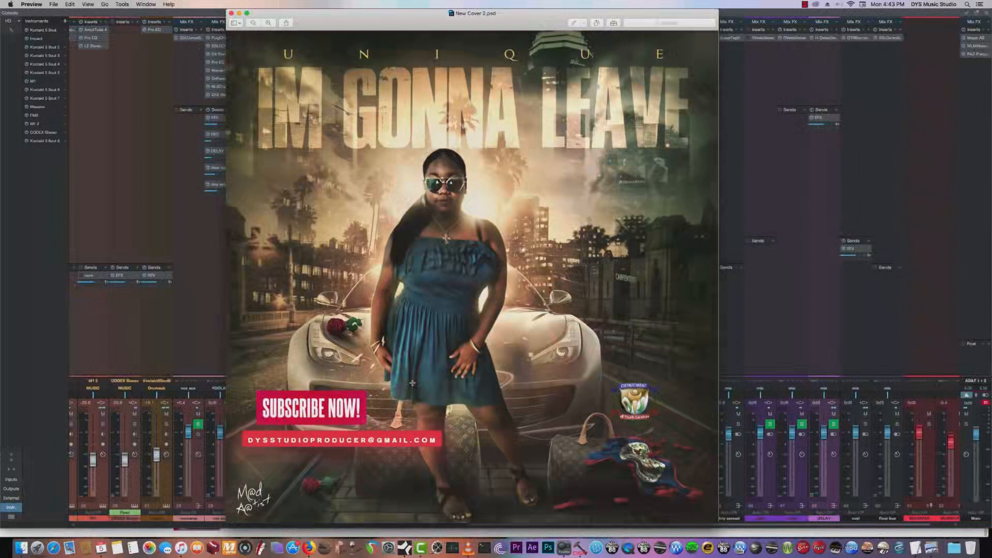
{"action": "left_click", "coordinate": [232, 14]}
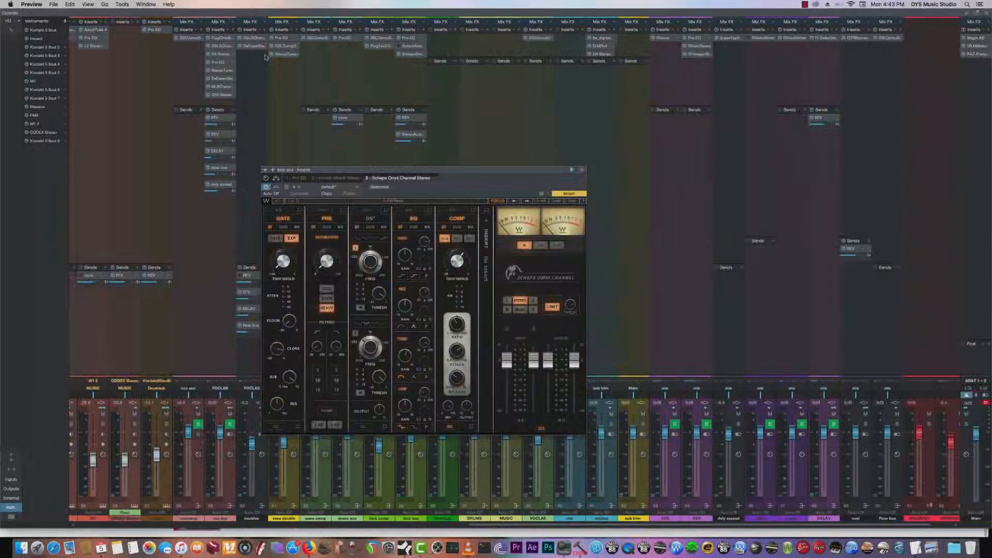
- Switch to Firefox to show the New Release playlist on YouTube
{"action": "left_click", "coordinate": [22, 550]}
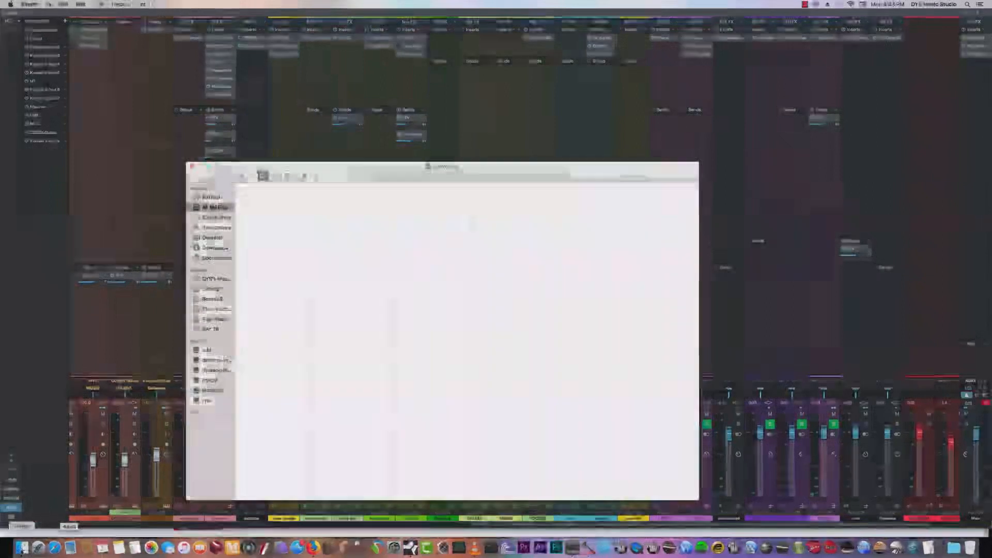
{"action": "left_click", "coordinate": [315, 549]}
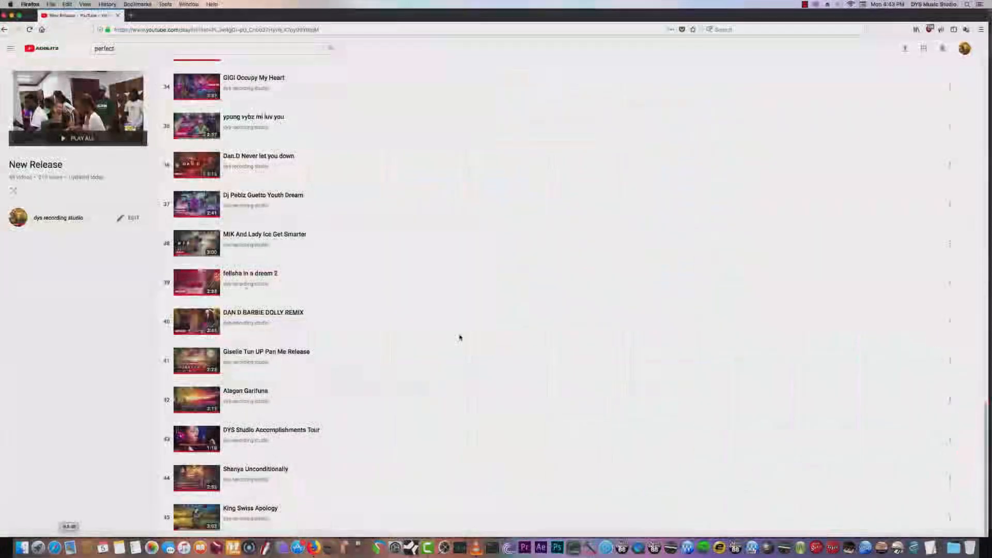
{"action": "left_click_drag", "start_coordinate": [981, 451], "coordinate": [968, 451]}
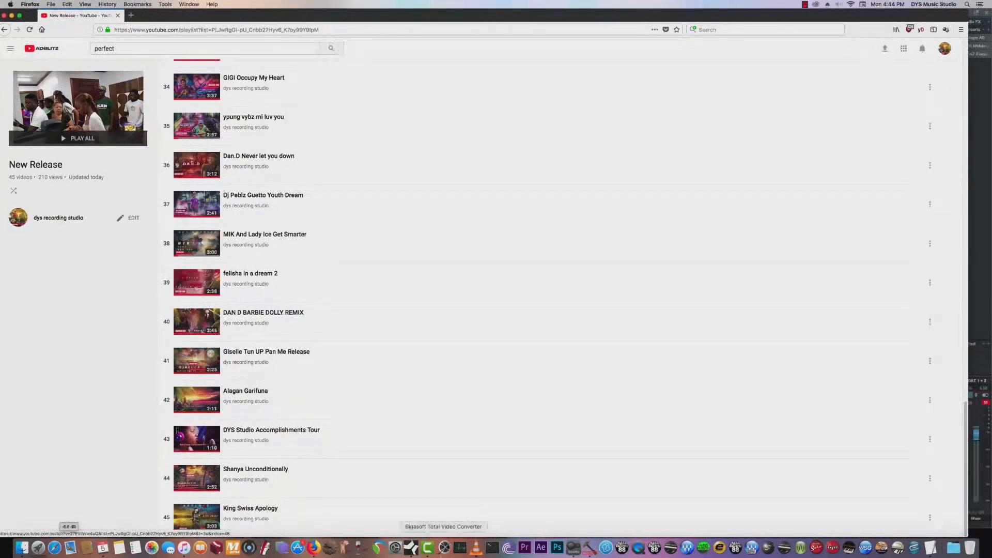
- Switch back to Studio One, move the Scheps Omni Channel window aside and return to the song arrangement
{"action": "left_click", "coordinate": [412, 548]}
{"action": "left_click_drag", "start_coordinate": [479, 148], "coordinate": [618, 102]}
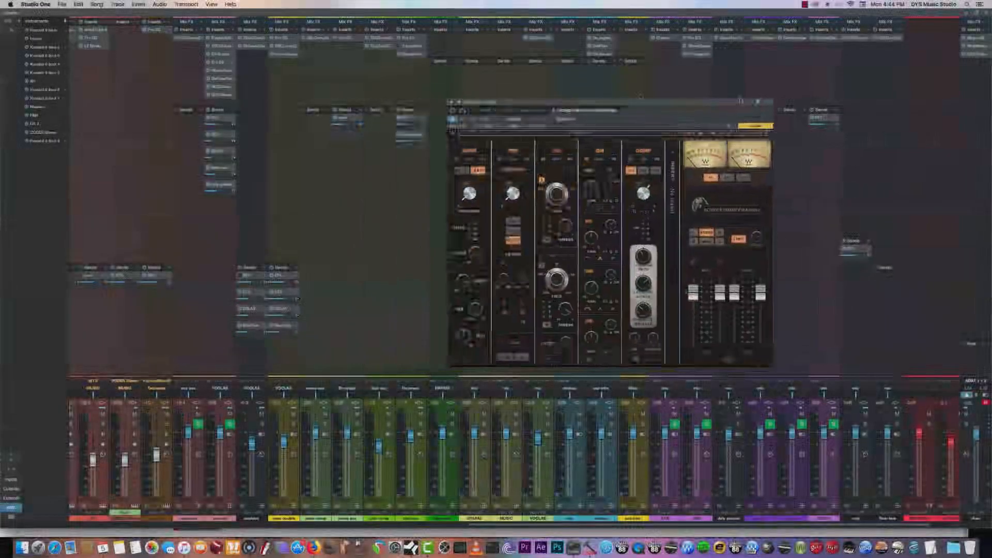
{"action": "left_click", "coordinate": [988, 13]}
- Play the song from bar 7, at the beginning of the Start section
{"action": "left_click", "coordinate": [209, 44]}
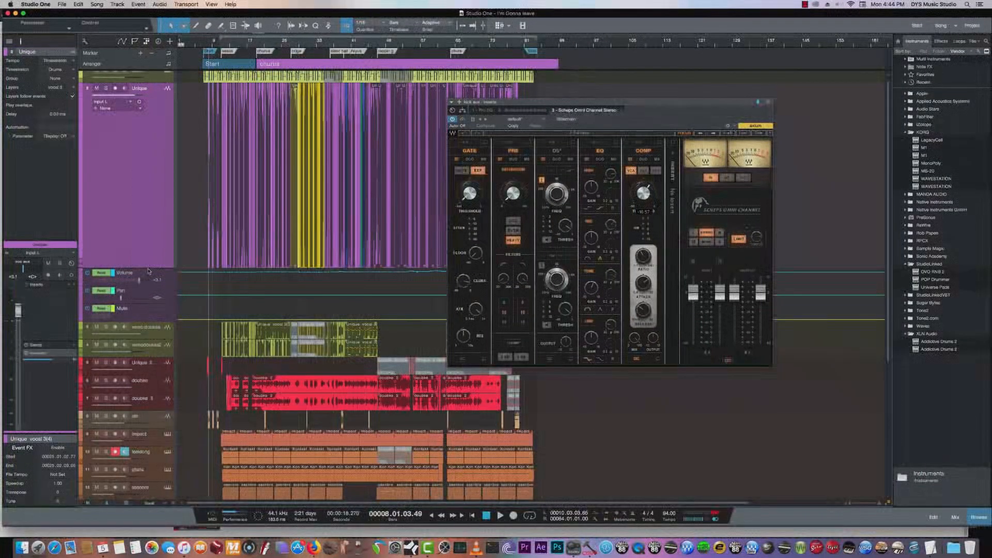
{"action": "scroll", "coordinate": [206, 206], "scroll_direction": "down", "scroll_amount": 3}
{"action": "left_click", "coordinate": [203, 44]}
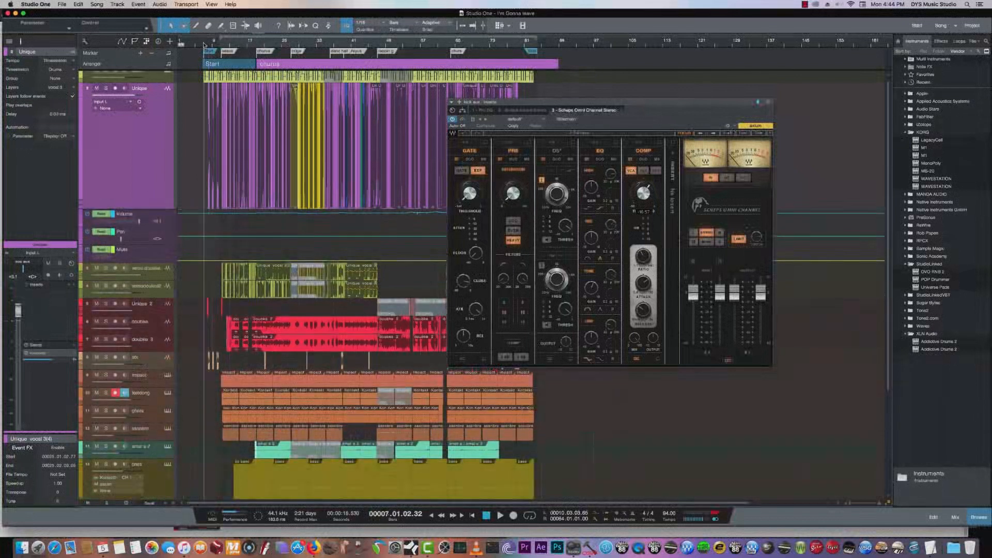
{"action": "key", "text": "space"}
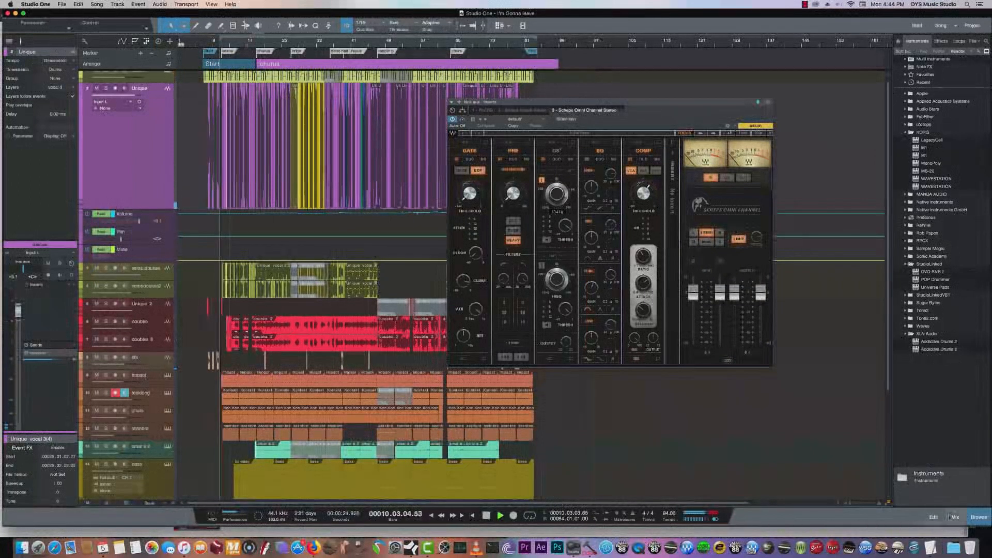
- Open the console during playback and look across the instrument channels to the aux and bus channels
{"action": "left_click", "coordinate": [960, 518]}
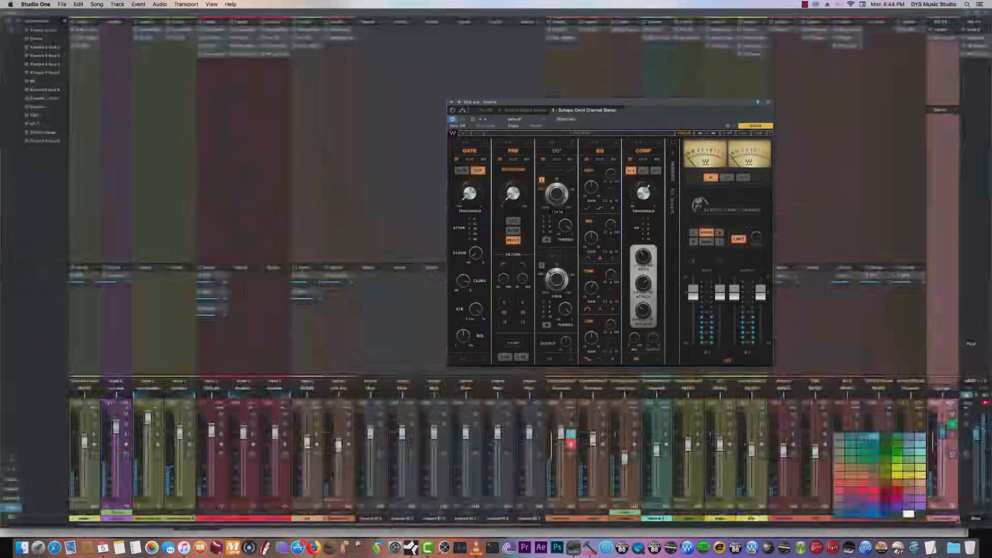
{"action": "left_click", "coordinate": [401, 525]}
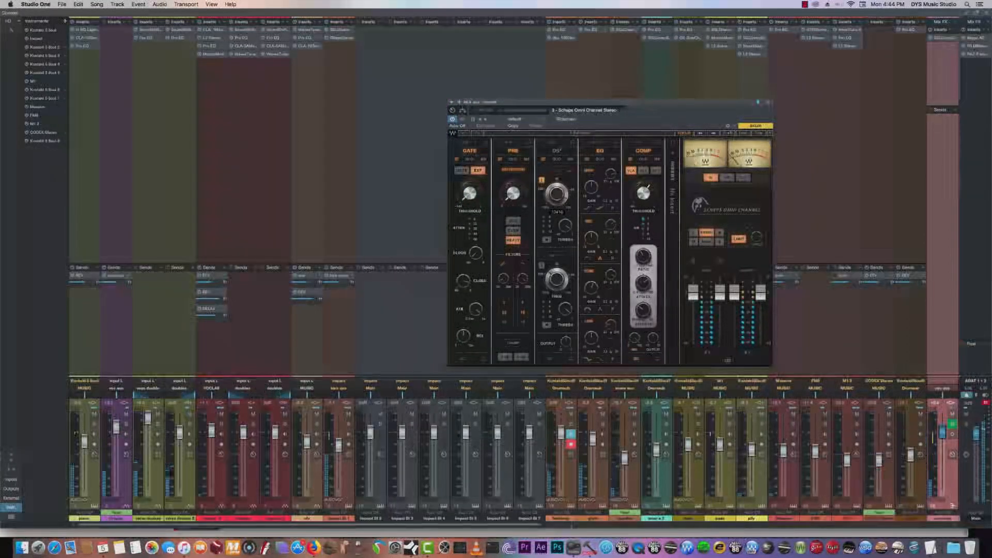
{"action": "left_click_drag", "start_coordinate": [542, 525], "coordinate": [829, 525]}
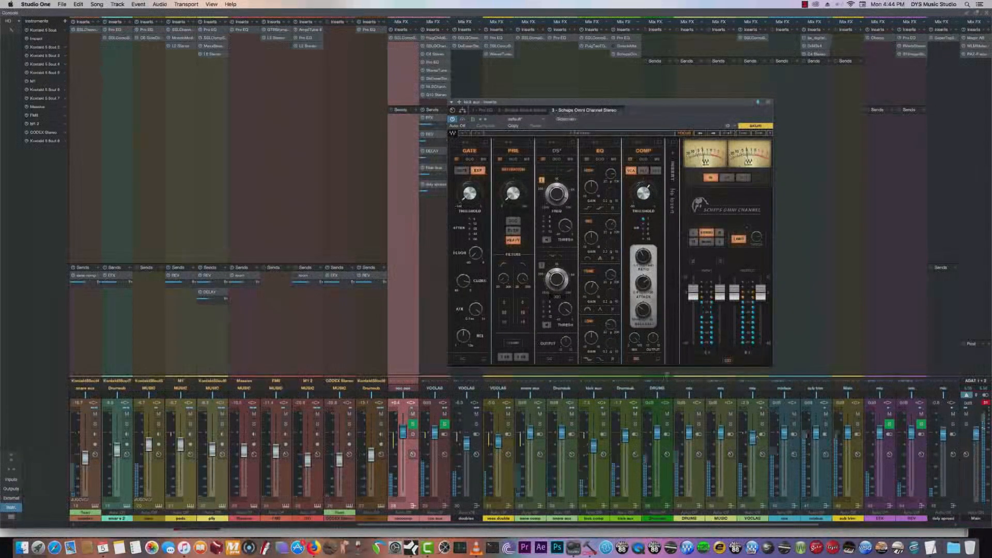
{"action": "left_click_drag", "start_coordinate": [426, 142], "coordinate": [428, 135]}
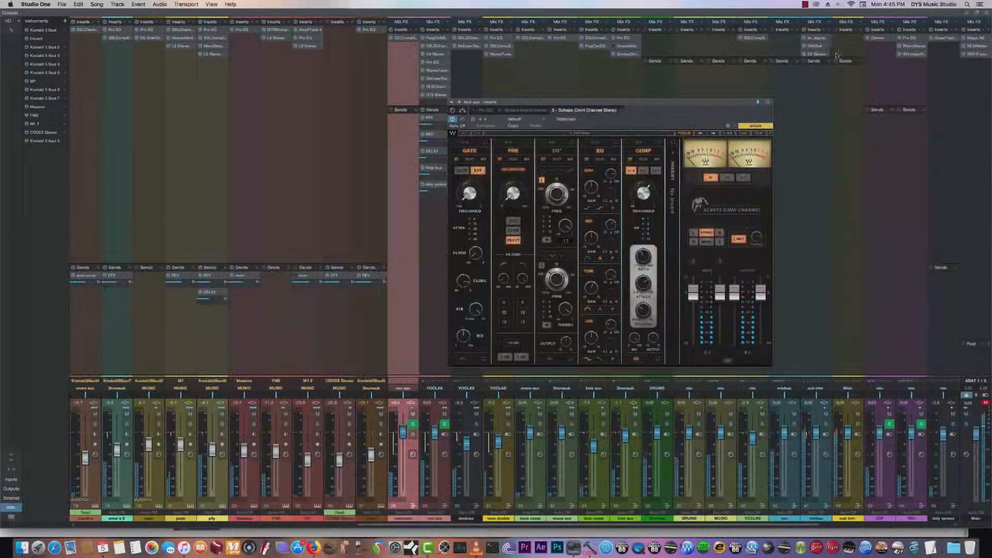
- Close the console and the Scheps Omni Channel window, and continue playback from around bar 45
{"action": "left_click", "coordinate": [987, 13]}
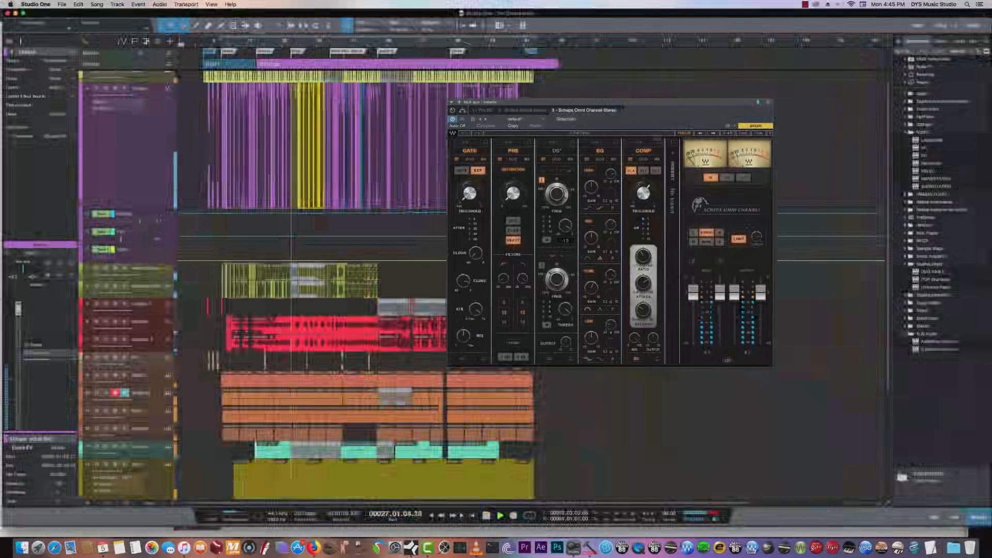
{"action": "left_click", "coordinate": [768, 103]}
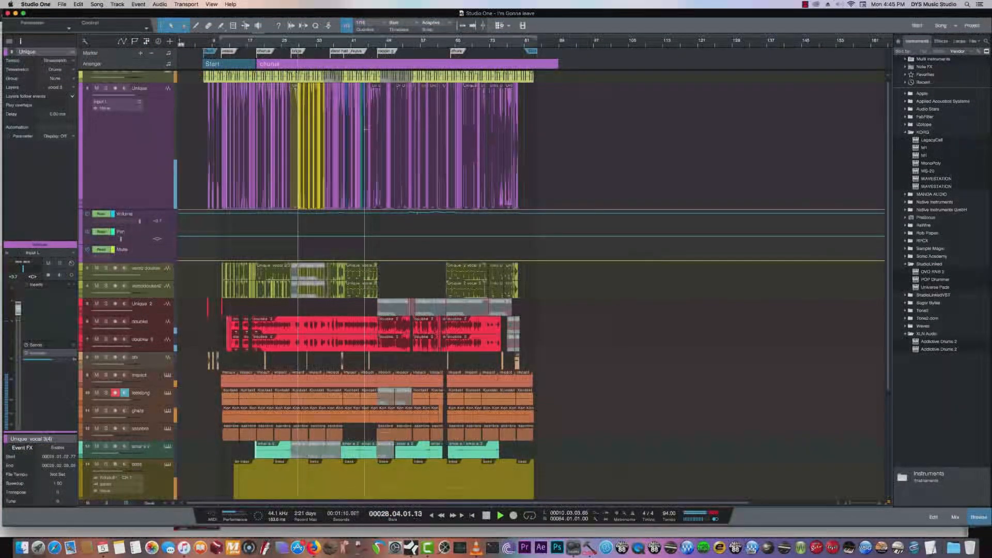
{"action": "left_click", "coordinate": [377, 45]}
{"action": "left_click", "coordinate": [369, 46]}
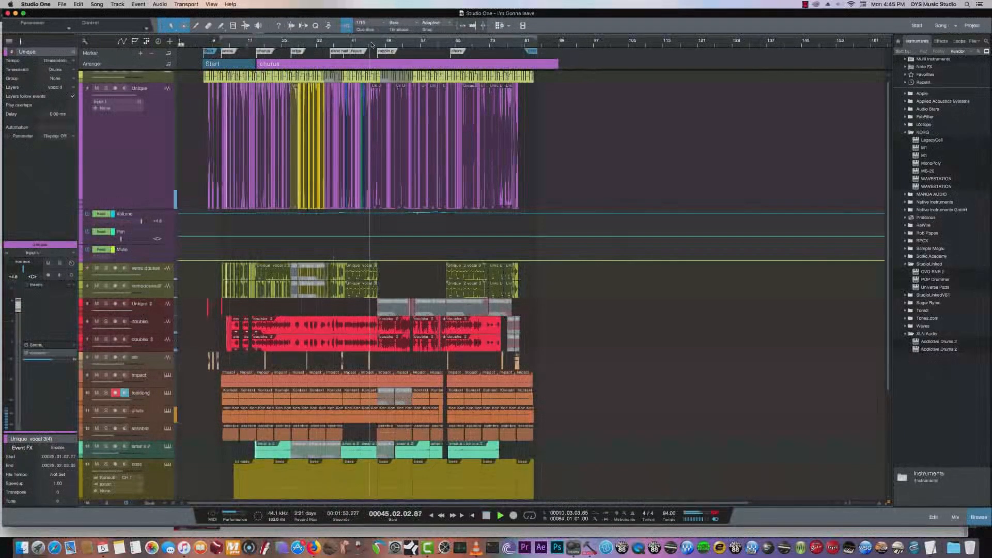
{"action": "left_click", "coordinate": [373, 45]}
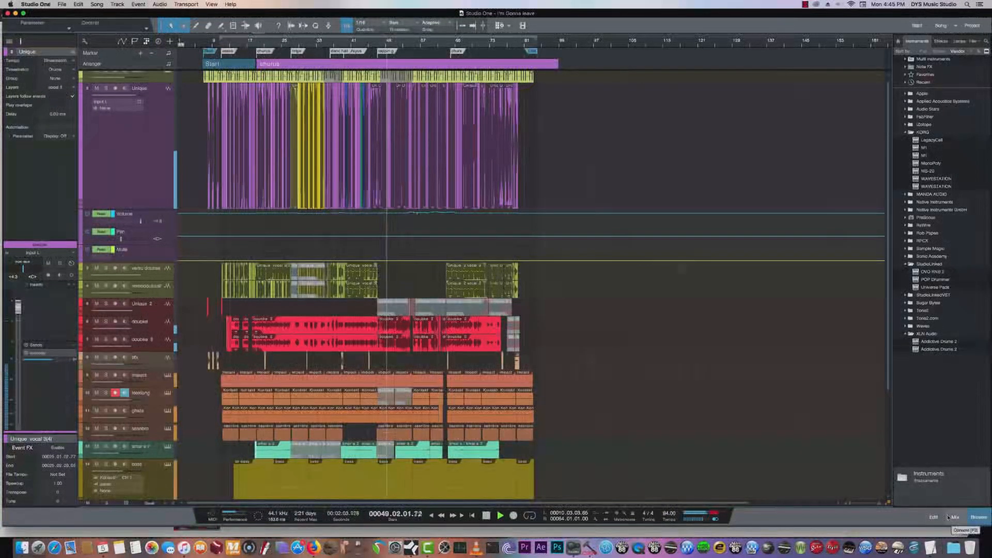
- Solo the Unique lead vocal track and play it from bar 7
{"action": "left_click", "coordinate": [146, 150]}
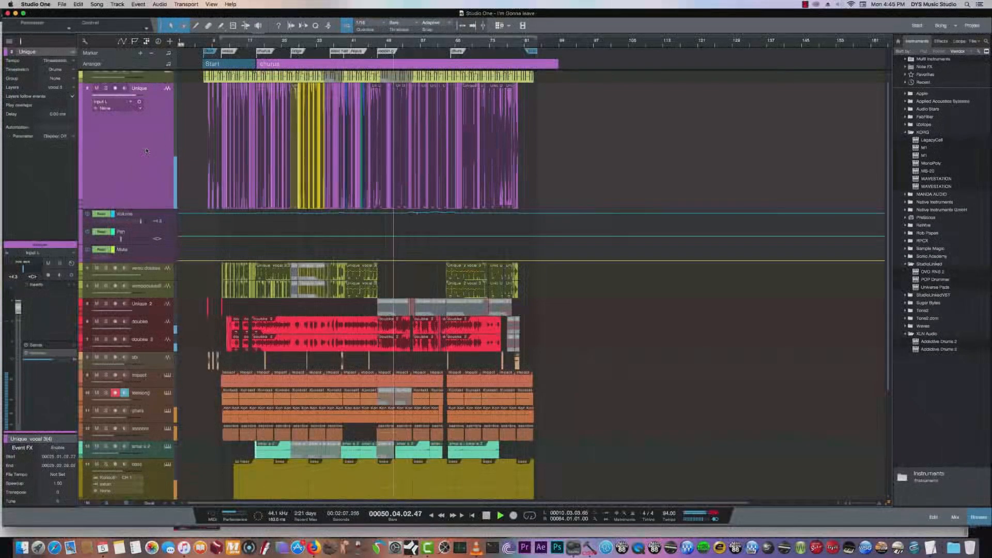
{"action": "key", "text": "space"}
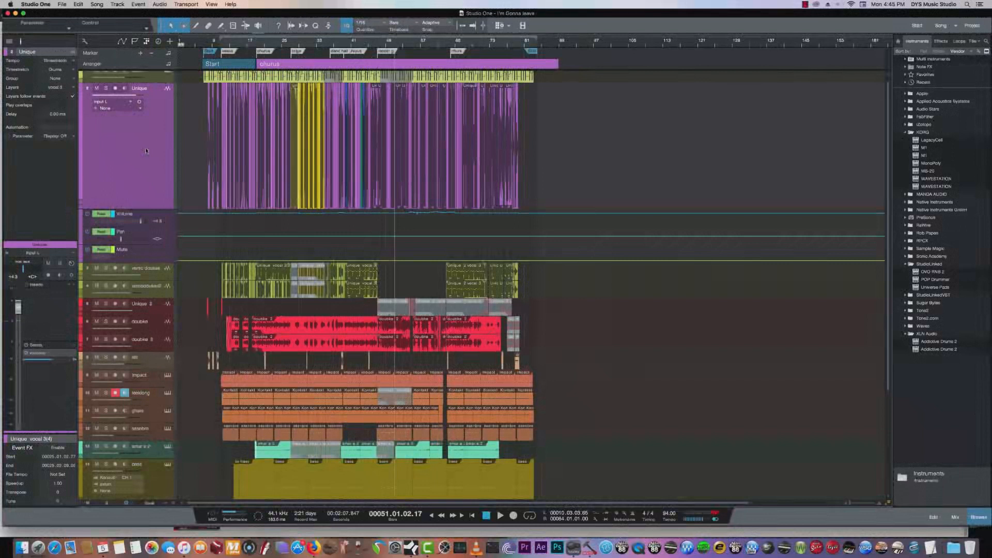
{"action": "left_click", "coordinate": [106, 87]}
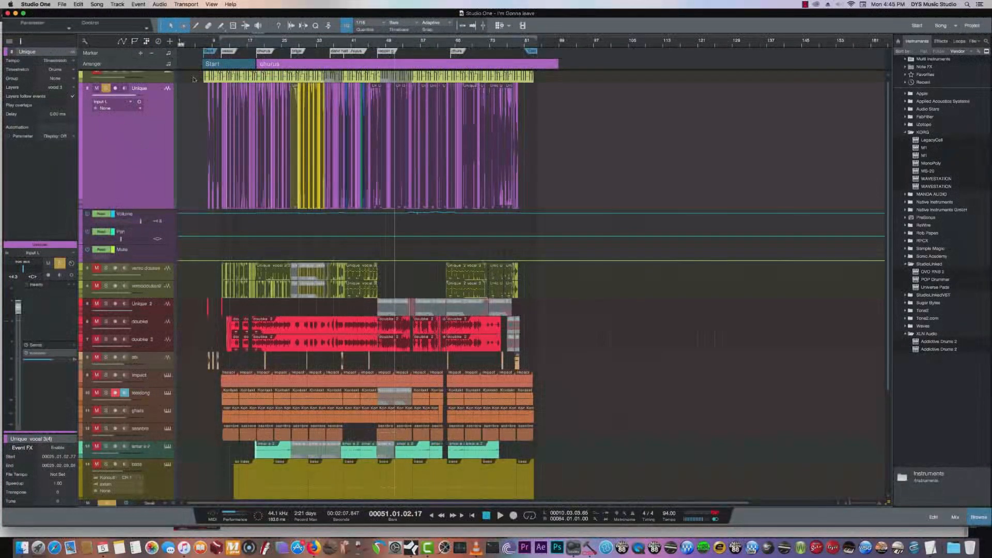
{"action": "left_click", "coordinate": [210, 44]}
{"action": "left_click", "coordinate": [209, 44]}
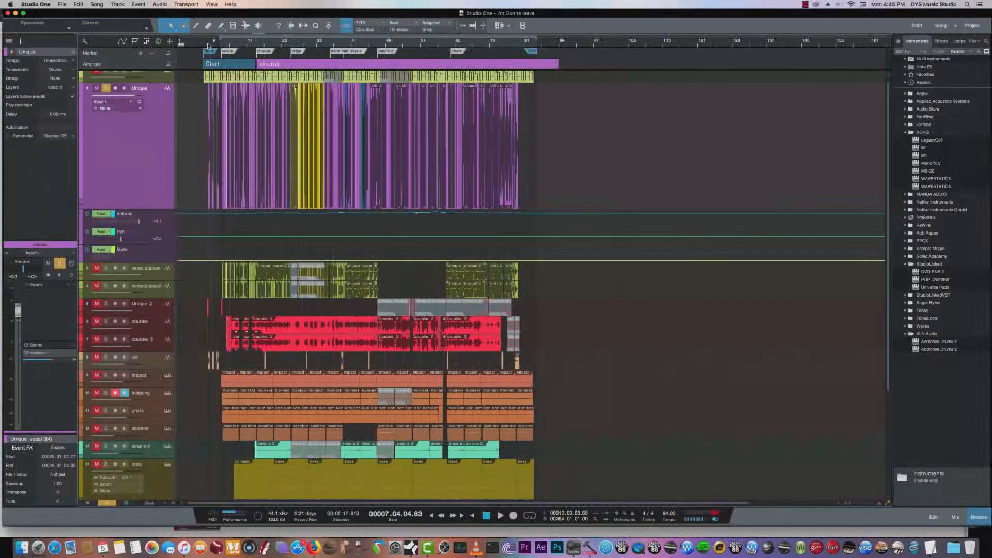
{"action": "key", "text": "space"}
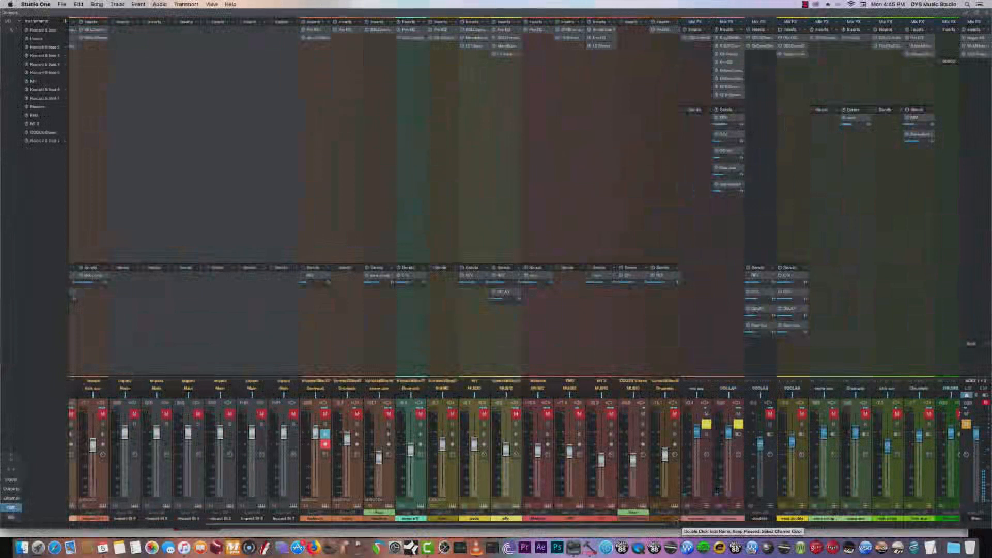
- Open the PuigChild 670, SSLGChannel and C4 plug-ins inserted on the vox aux channel in the console
{"action": "left_click_drag", "start_coordinate": [615, 525], "coordinate": [672, 524]}
{"action": "left_click", "coordinate": [623, 477]}
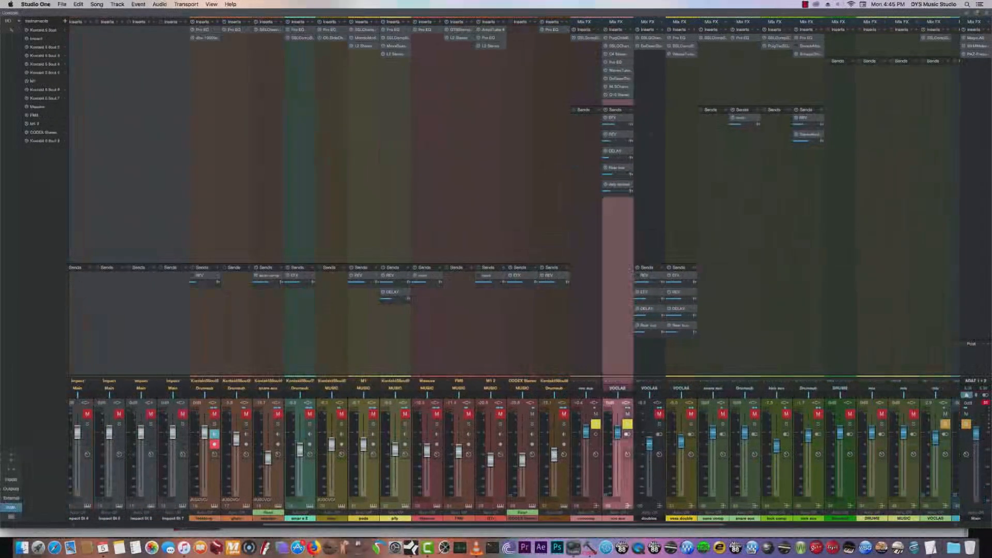
{"action": "left_click", "coordinate": [614, 38]}
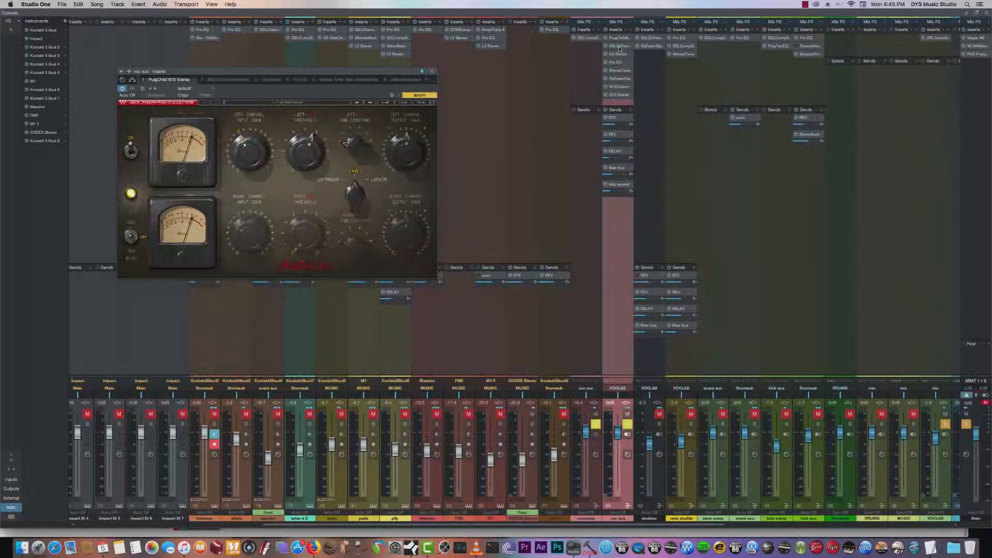
{"action": "left_click", "coordinate": [618, 45]}
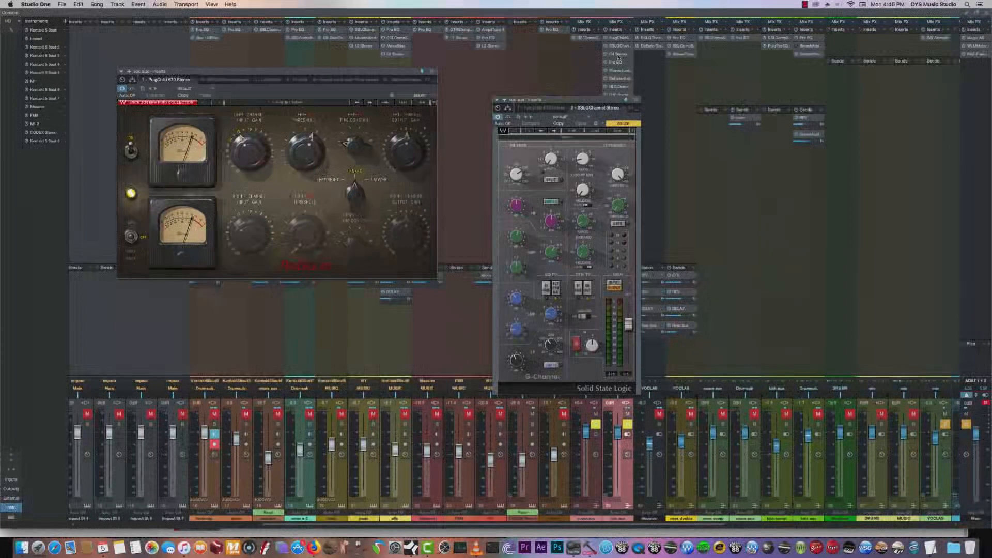
{"action": "left_click", "coordinate": [618, 54]}
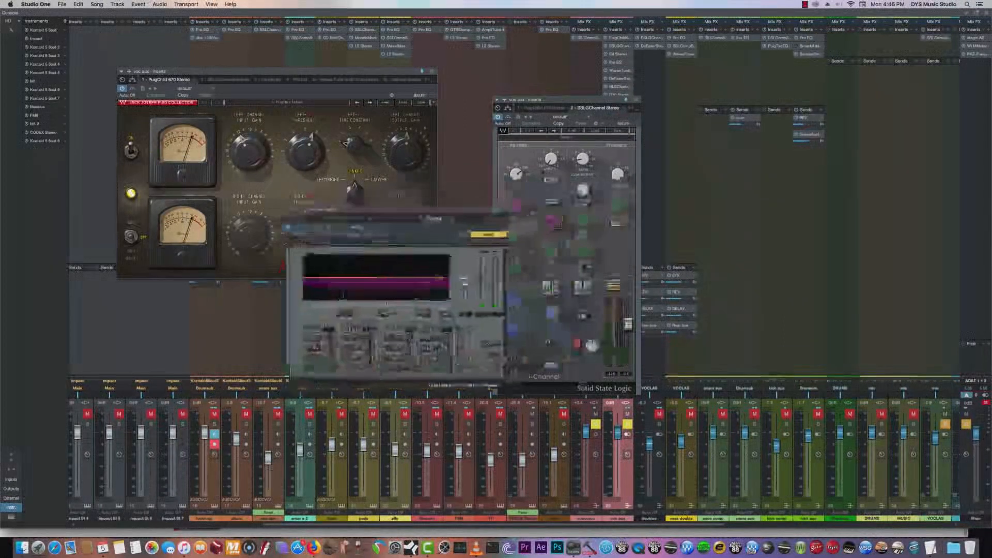
- Arrange the C4 and SSLGChannel plug-in windows around the PuigChild 670 so their controls can be viewed together
{"action": "left_click_drag", "start_coordinate": [398, 211], "coordinate": [378, 216]}
{"action": "left_click_drag", "start_coordinate": [555, 100], "coordinate": [542, 89]}
{"action": "left_click_drag", "start_coordinate": [419, 227], "coordinate": [346, 226]}
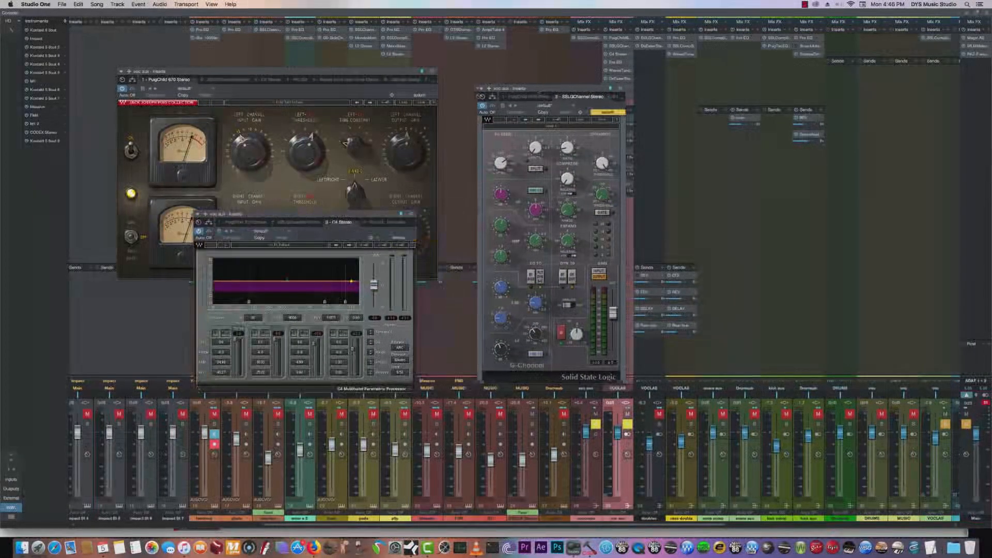
{"action": "left_click_drag", "start_coordinate": [539, 93], "coordinate": [482, 77]}
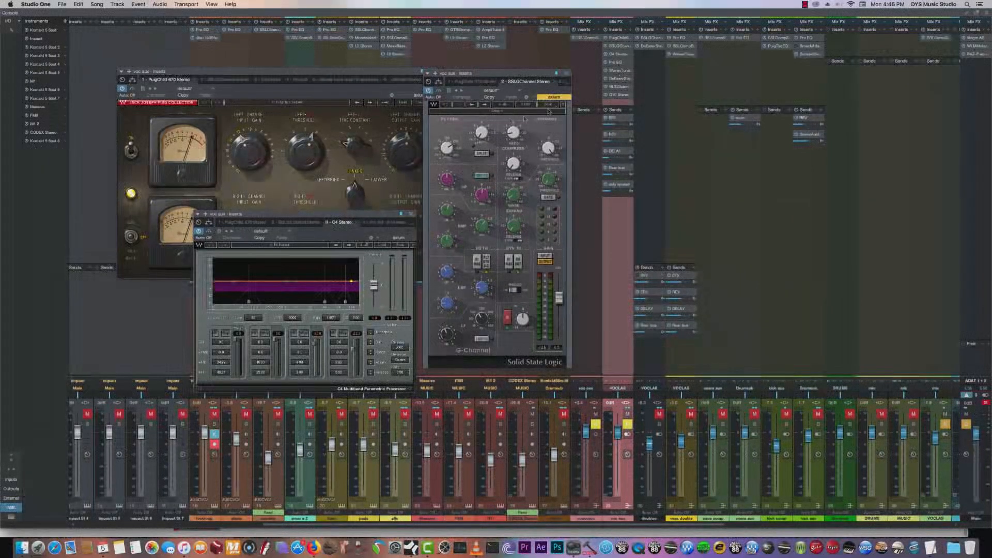
{"action": "left_click", "coordinate": [605, 31]}
- Move the SSLGChannel and PuigChild 670 windows clear of the vocal track in the arrangement and play the soloed vocal
{"action": "key", "text": "F3"}
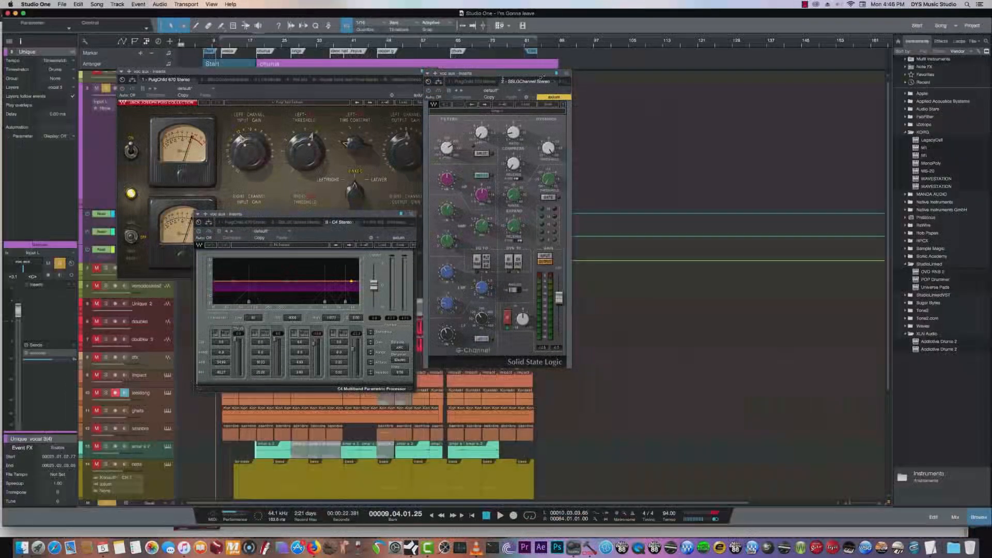
{"action": "left_click_drag", "start_coordinate": [481, 74], "coordinate": [646, 83]}
{"action": "left_click", "coordinate": [356, 73]}
{"action": "left_click_drag", "start_coordinate": [356, 72], "coordinate": [643, 264]}
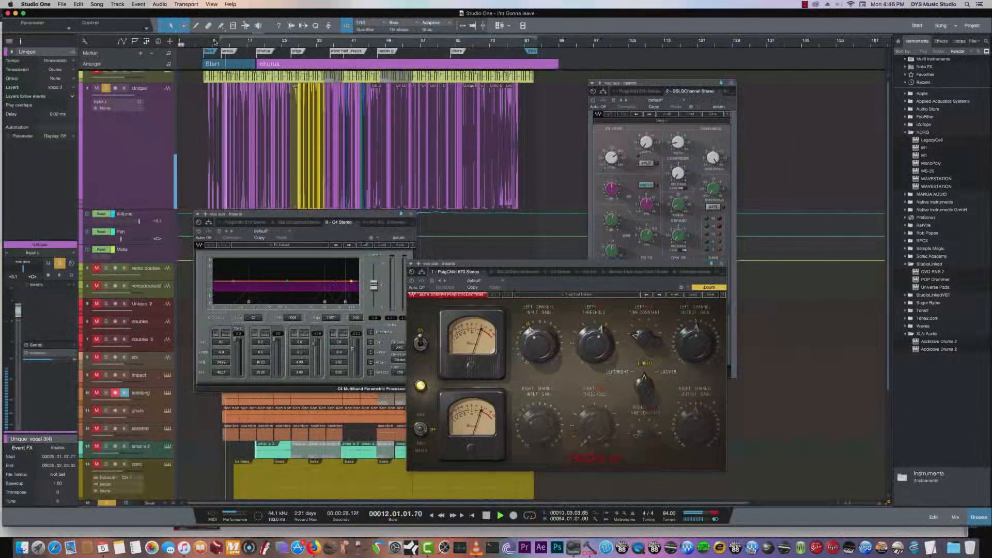
{"action": "key", "text": "space"}
{"action": "key", "text": "space"}
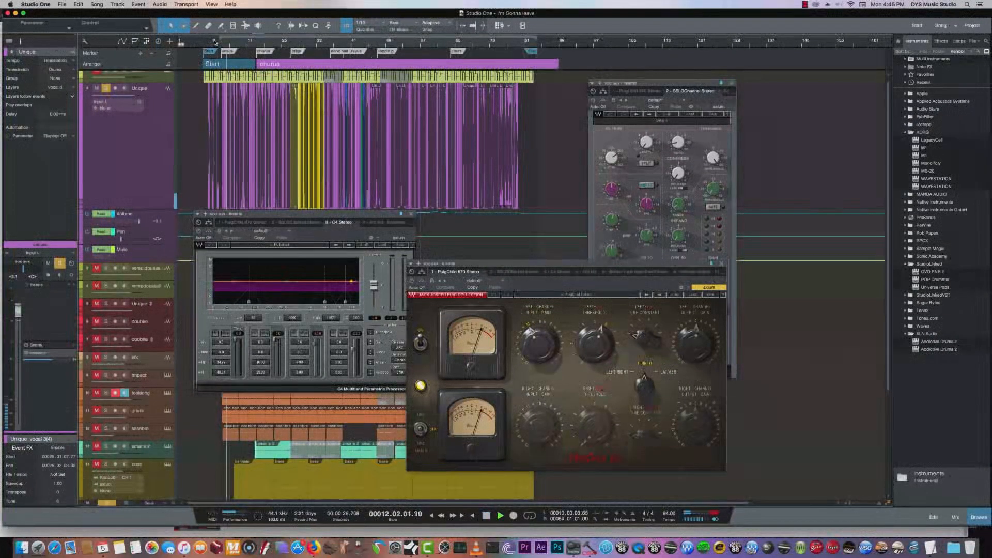
- Audition the bass track together with the soloed vocal, mute the bass track and stop playback
{"action": "left_click", "coordinate": [106, 464]}
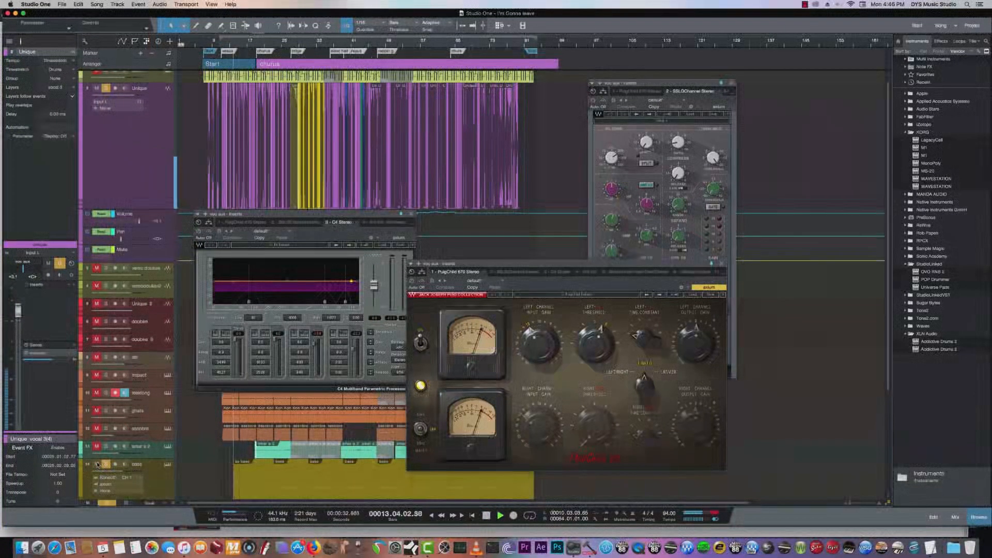
{"action": "left_click", "coordinate": [97, 464]}
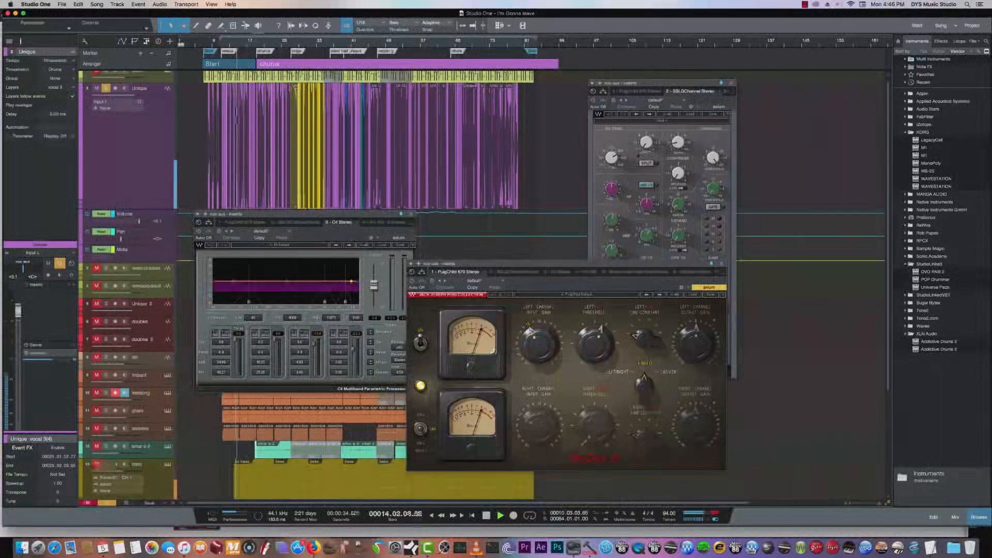
{"action": "key", "text": "space"}
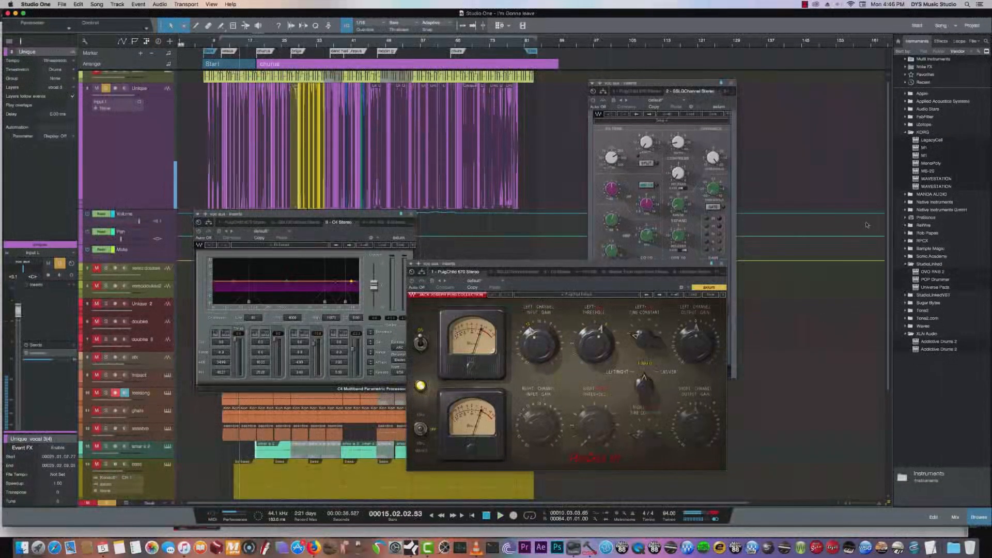
- Enlarge the piano track's height in the arrangement, shift the C4 window clear of the PuigChild 670 and select the Unique track
{"action": "left_click_drag", "start_coordinate": [887, 220], "coordinate": [889, 198]}
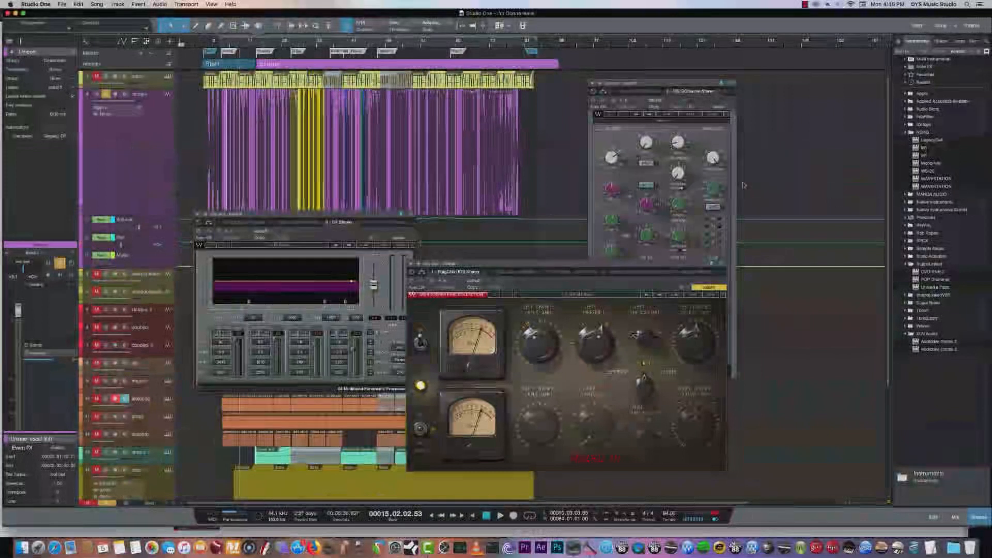
{"action": "left_click_drag", "start_coordinate": [167, 92], "coordinate": [167, 138]}
{"action": "left_click", "coordinate": [161, 123]}
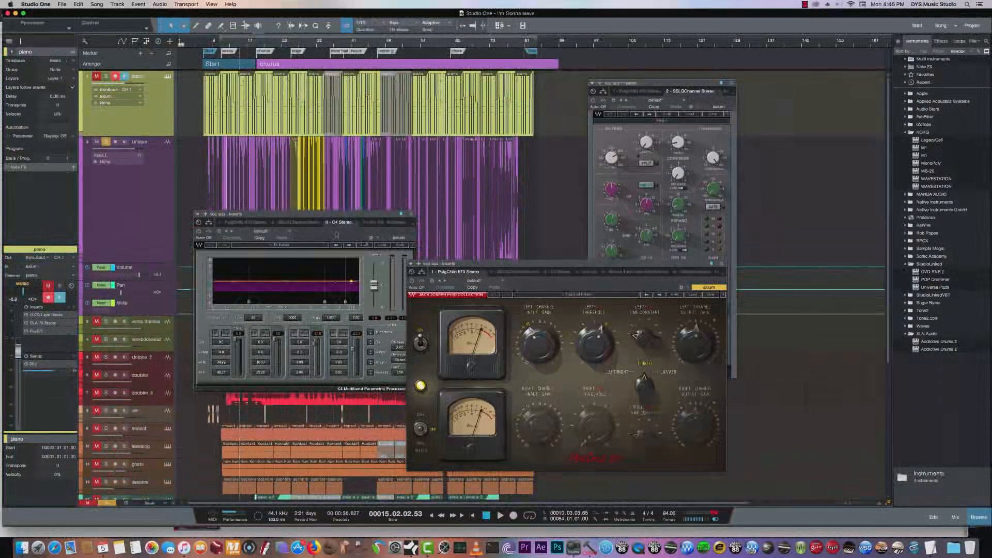
{"action": "left_click_drag", "start_coordinate": [333, 221], "coordinate": [298, 222]}
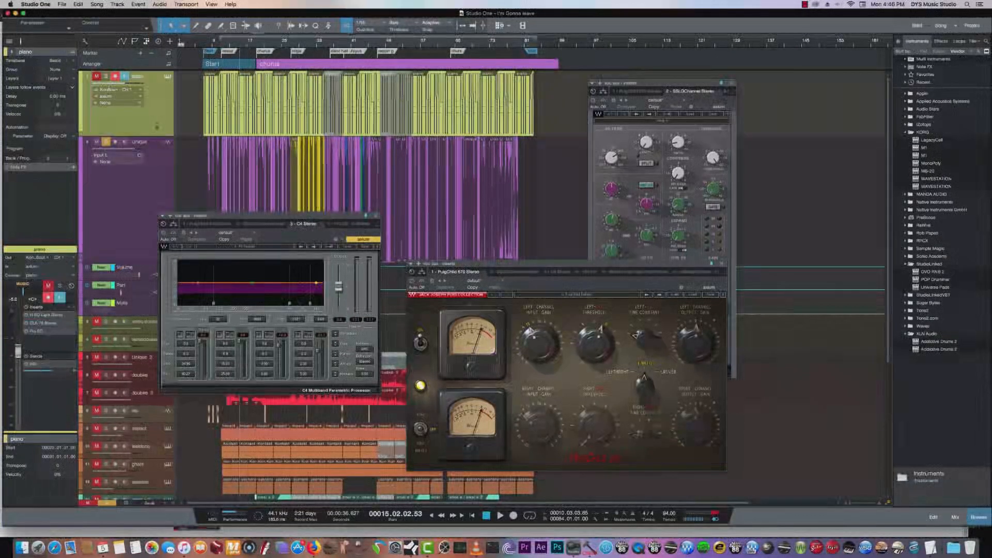
{"action": "left_click", "coordinate": [159, 169]}
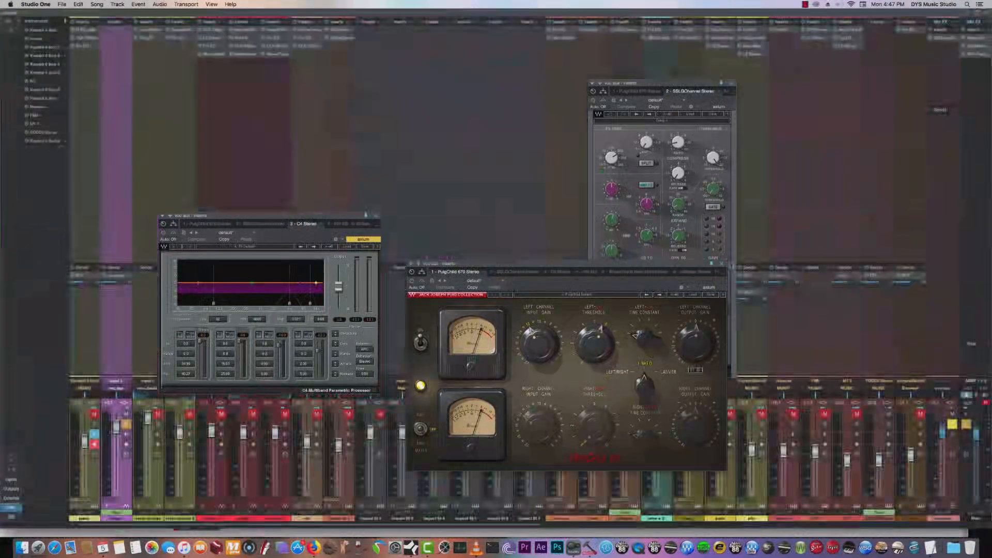
- Close the open vox aux plug-in windows and open the SSLComp inserted on the voxcomp channel in the console
{"action": "left_click", "coordinate": [722, 264]}
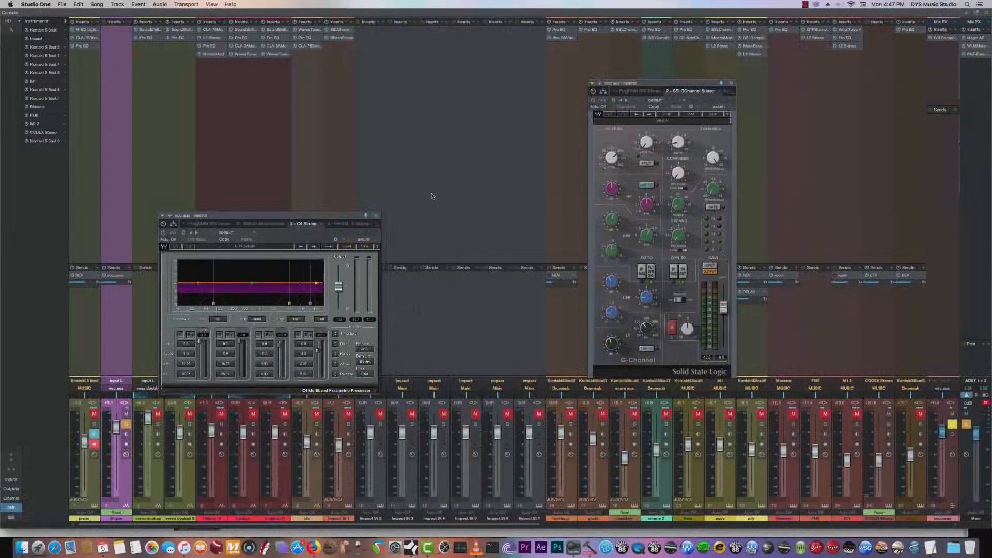
{"action": "left_click", "coordinate": [377, 215]}
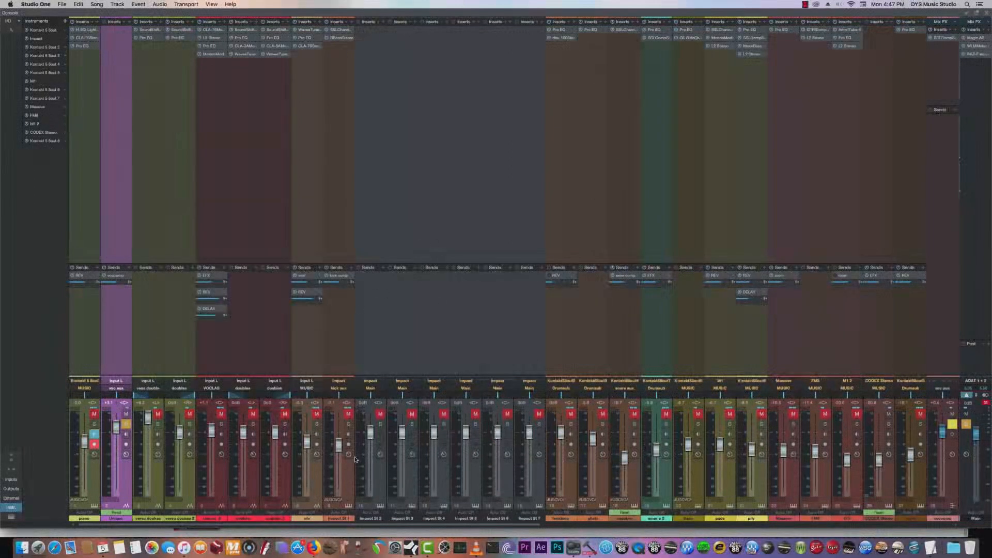
{"action": "left_click_drag", "start_coordinate": [401, 525], "coordinate": [602, 525]}
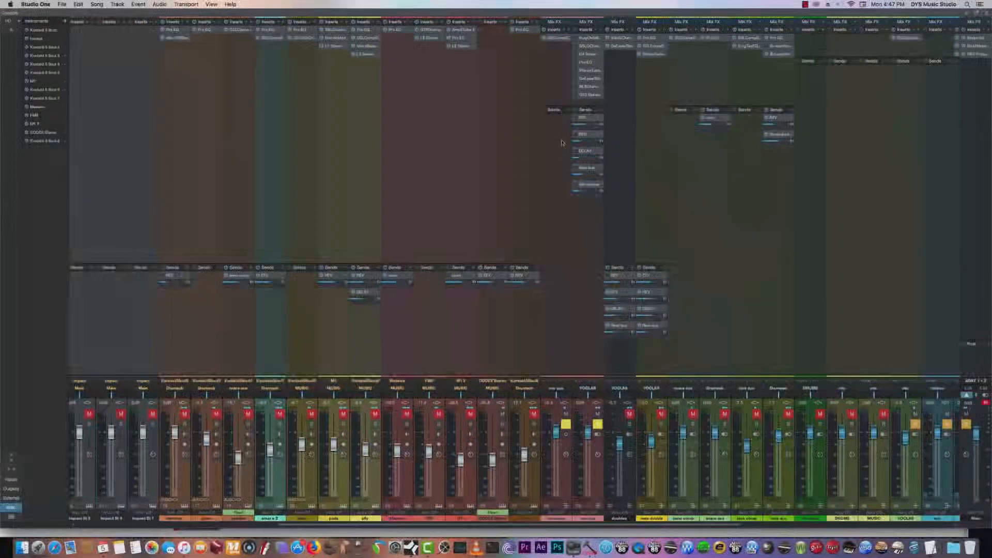
{"action": "left_click", "coordinate": [559, 38]}
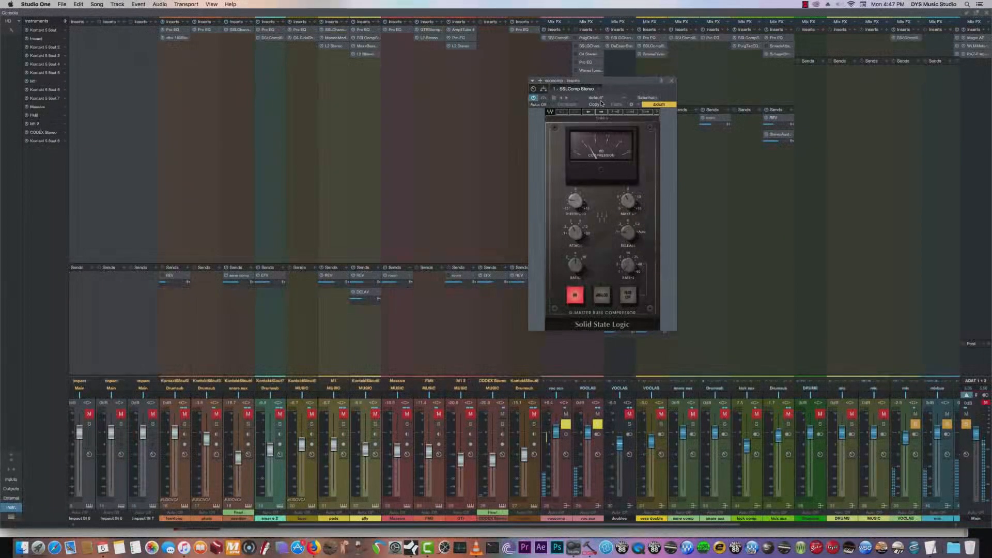
- Reopen the vox aux channel's PuigChild 670 and SSLGChannel and place both windows clear of the SSLComp
{"action": "double_click", "coordinate": [586, 38]}
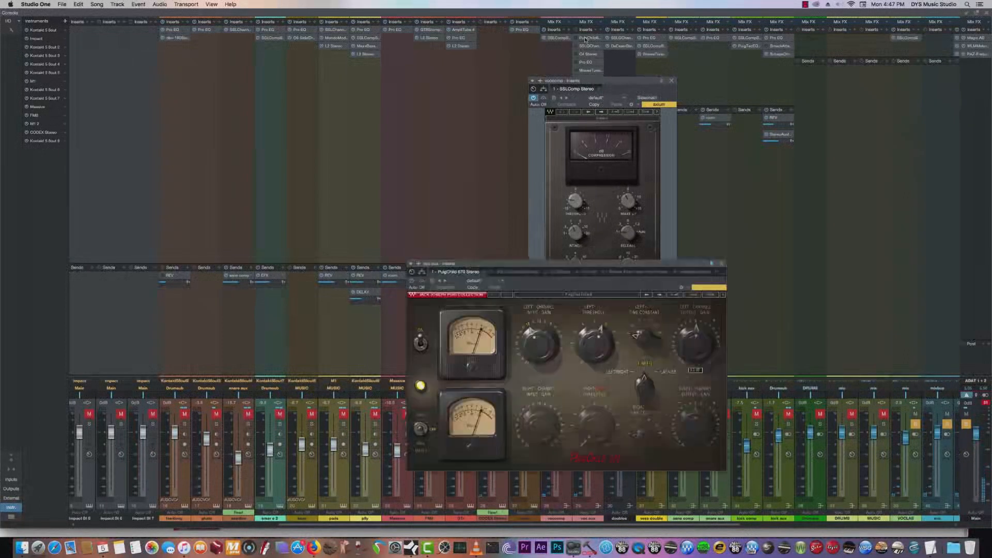
{"action": "left_click_drag", "start_coordinate": [570, 263], "coordinate": [354, 107]}
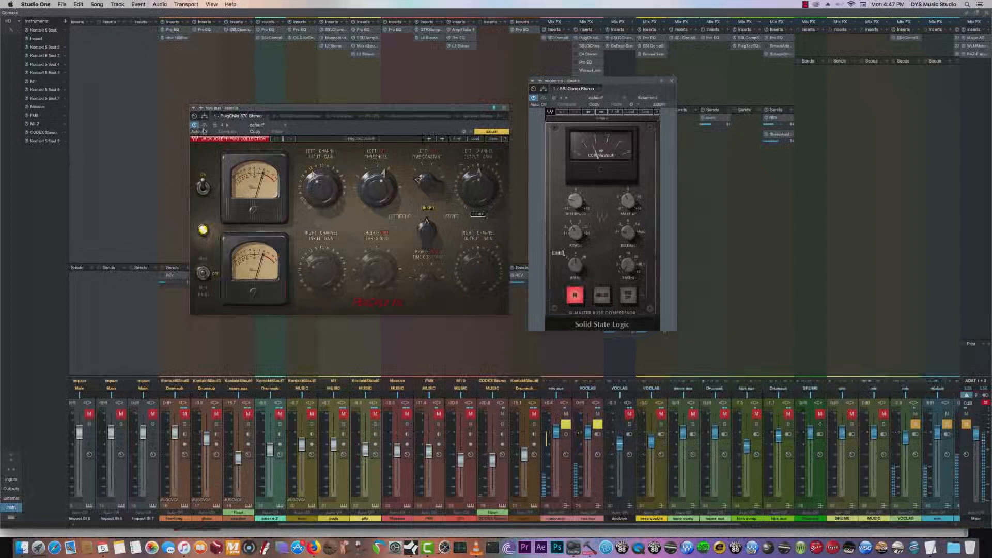
{"action": "left_click_drag", "start_coordinate": [411, 118], "coordinate": [373, 114]}
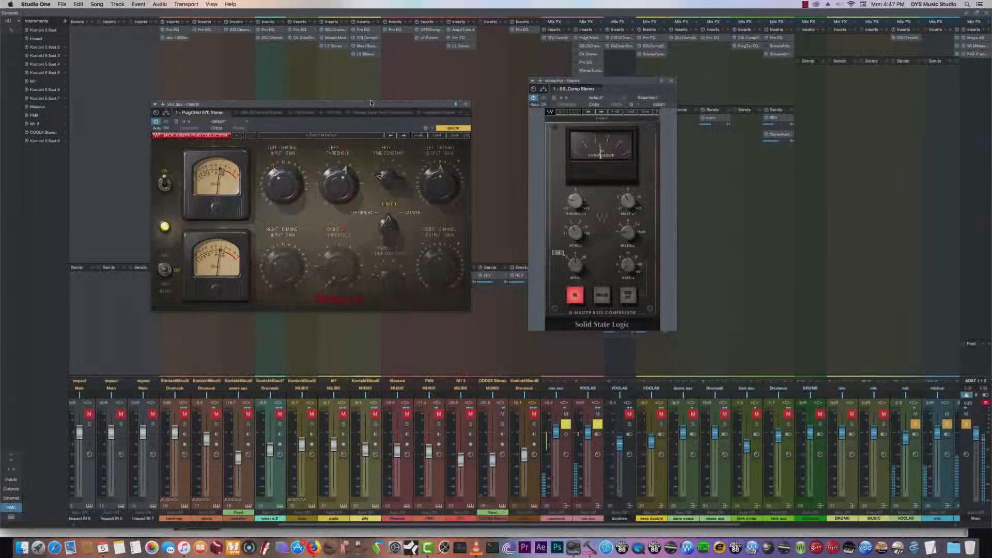
{"action": "left_click", "coordinate": [589, 46]}
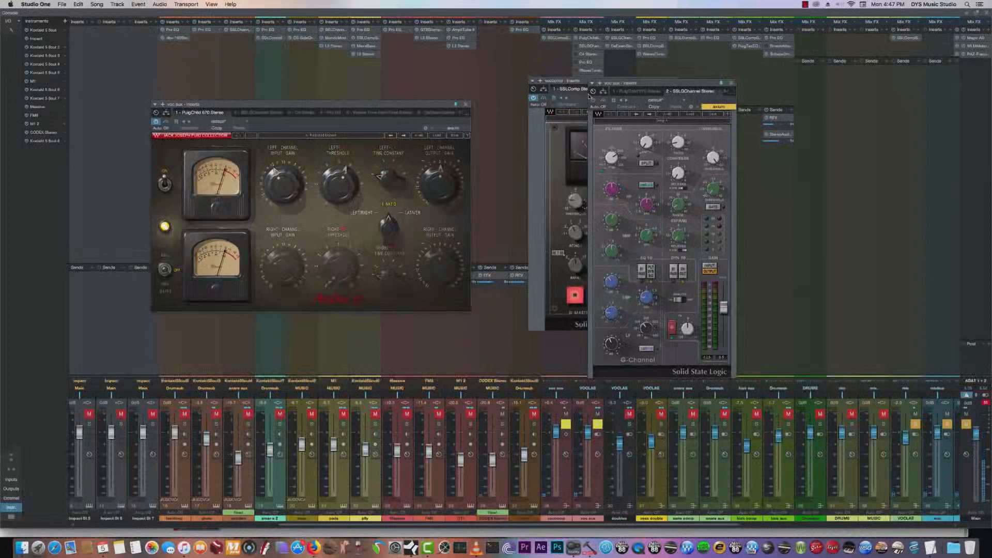
{"action": "left_click_drag", "start_coordinate": [648, 92], "coordinate": [365, 85]}
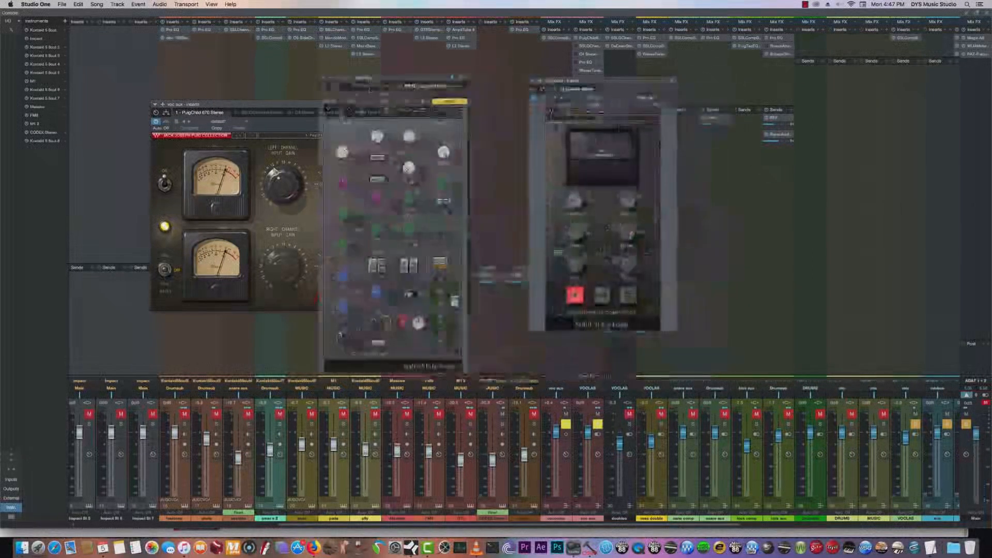
- Open the C4 on the vox aux channel and remove the SSLGChannel from that channel's inserts
{"action": "left_click", "coordinate": [600, 47]}
{"action": "left_click", "coordinate": [600, 47]}
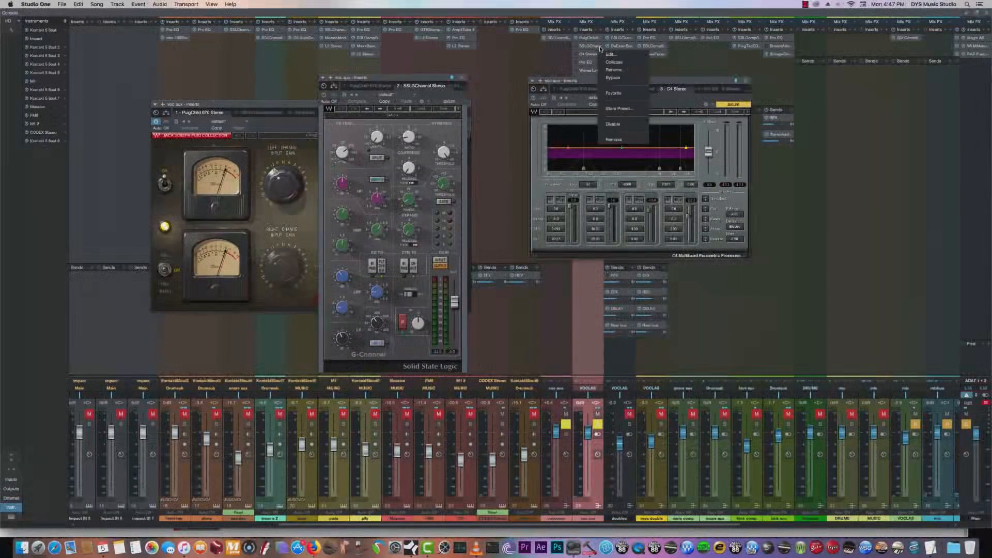
{"action": "left_click", "coordinate": [623, 139]}
- Search the effects for "ssl" and add SSLChannel Stereo to the vox aux channel's inserts
{"action": "left_click", "coordinate": [602, 39]}
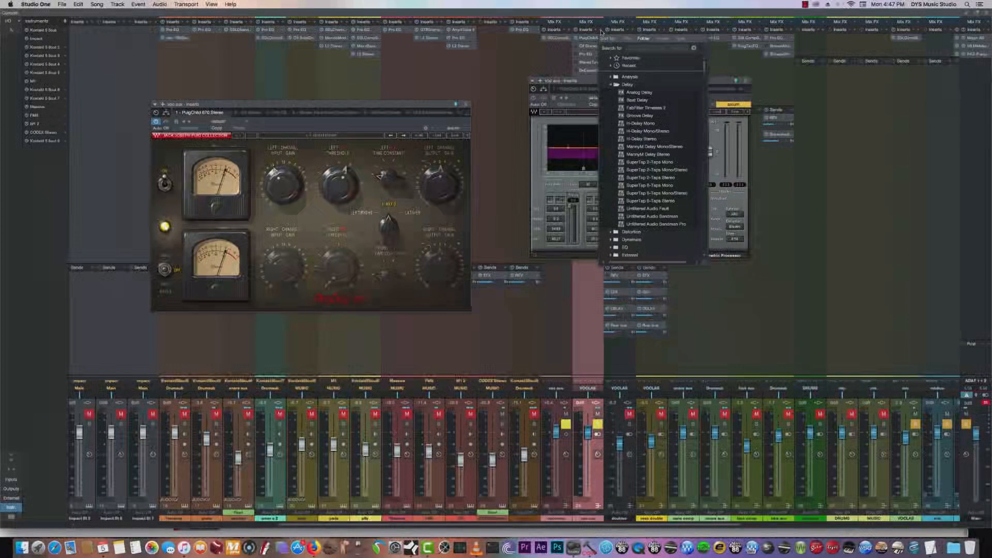
{"action": "scroll", "coordinate": [620, 114], "scroll_direction": "up", "scroll_amount": 3}
{"action": "left_click", "coordinate": [620, 100]}
{"action": "scroll", "coordinate": [650, 155], "scroll_direction": "down", "scroll_amount": 10}
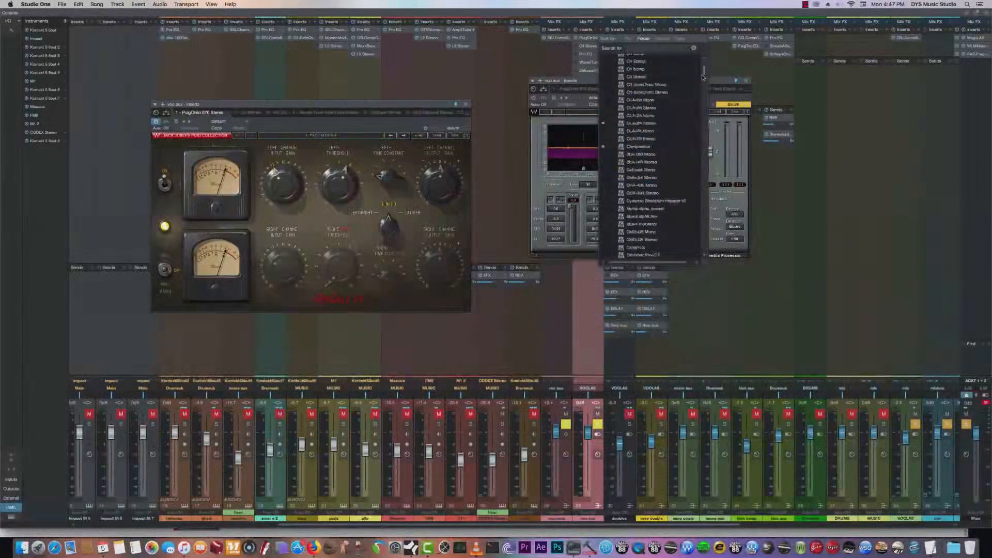
{"action": "scroll", "coordinate": [650, 155], "scroll_direction": "up", "scroll_amount": 10}
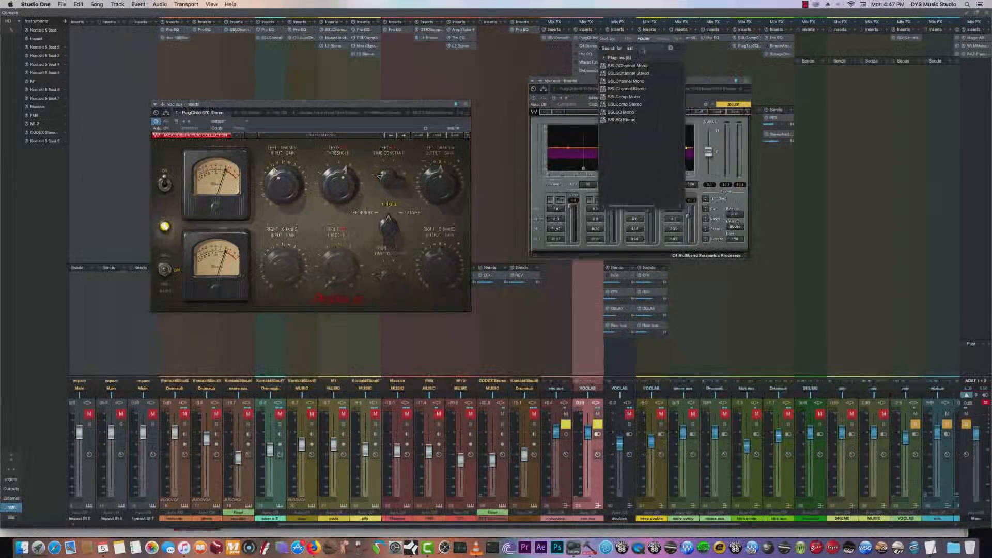
{"action": "left_click", "coordinate": [641, 89]}
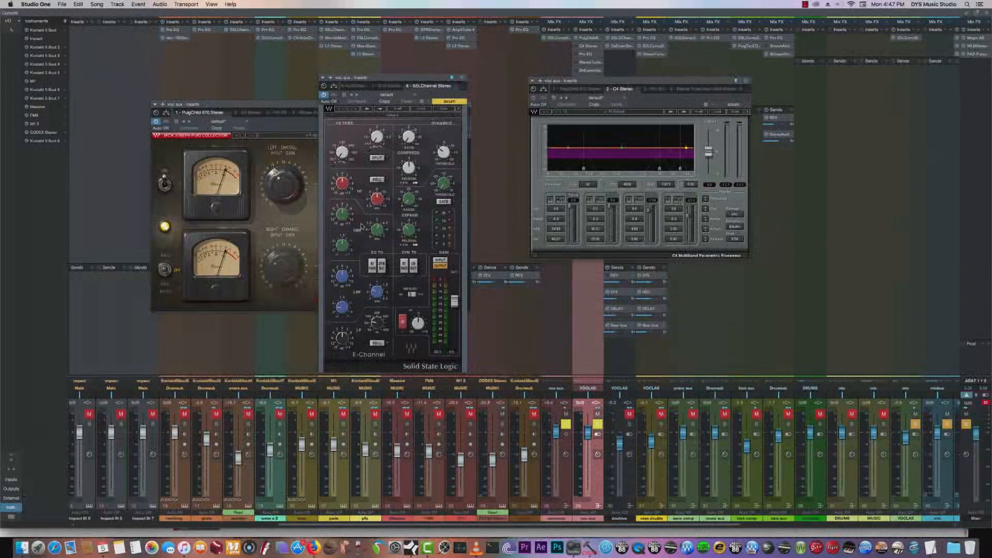
- Try the SSLChannel's dynamics routing and filter split switches and route its EQ to the dynamics sidechain
{"action": "left_click", "coordinate": [414, 267]}
{"action": "left_click", "coordinate": [382, 267]}
{"action": "left_click", "coordinate": [376, 160]}
{"action": "left_click", "coordinate": [378, 161]}
{"action": "left_click", "coordinate": [381, 266]}
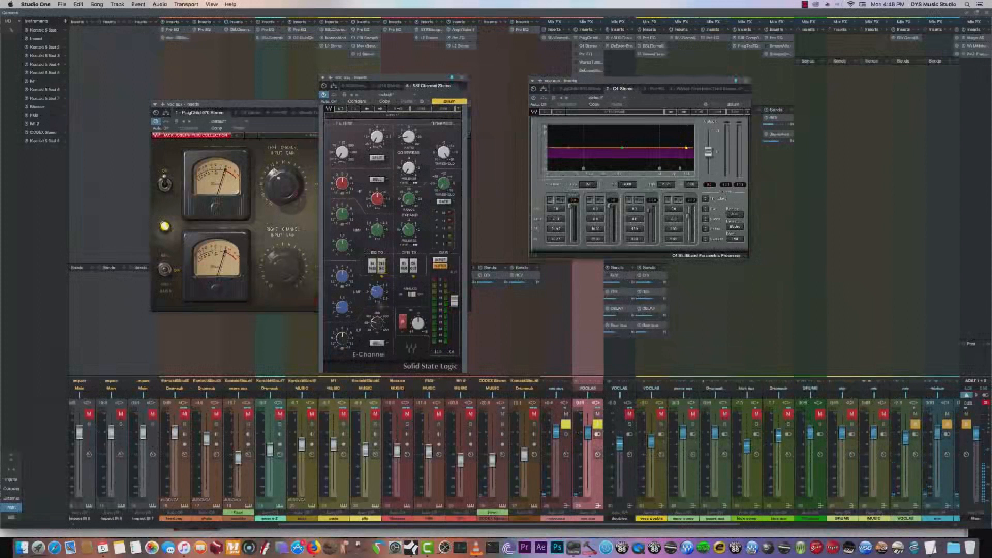
- Raise the SSLChannel's LMF and HF gains and nudge the LMF frequency while listening to the soloed vocal
{"action": "mouse_move", "coordinate": [376, 293]}
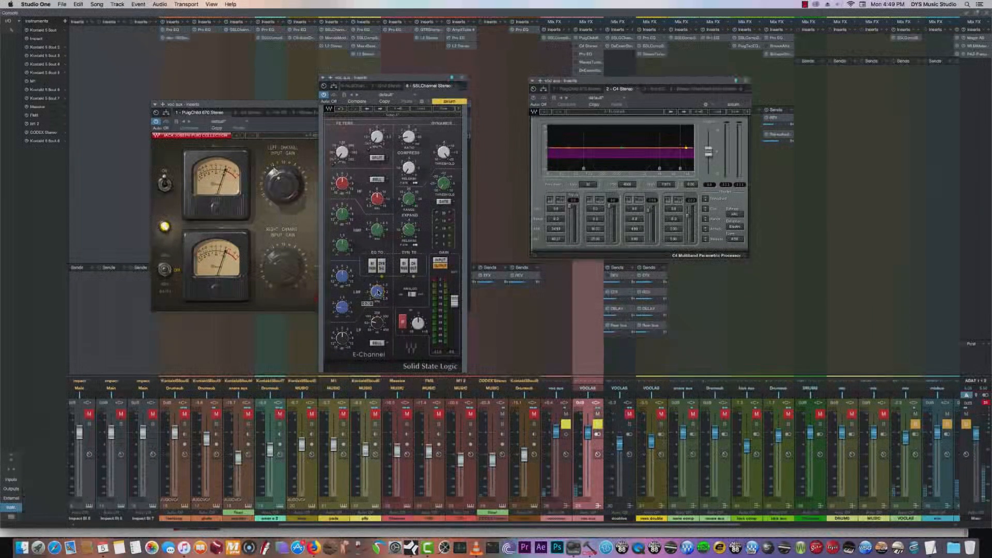
{"action": "left_click_drag", "start_coordinate": [344, 279], "coordinate": [344, 254]}
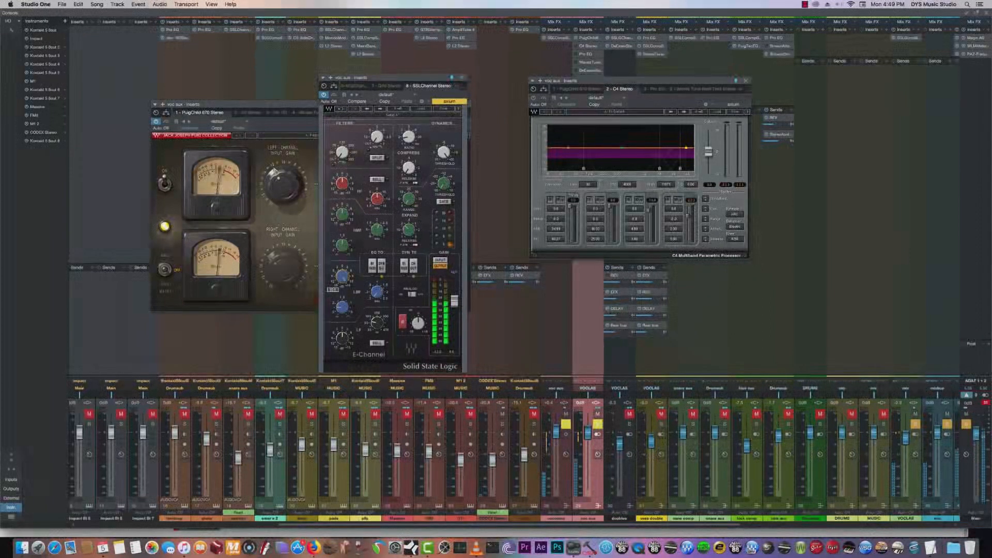
{"action": "left_click_drag", "start_coordinate": [377, 293], "coordinate": [377, 294]}
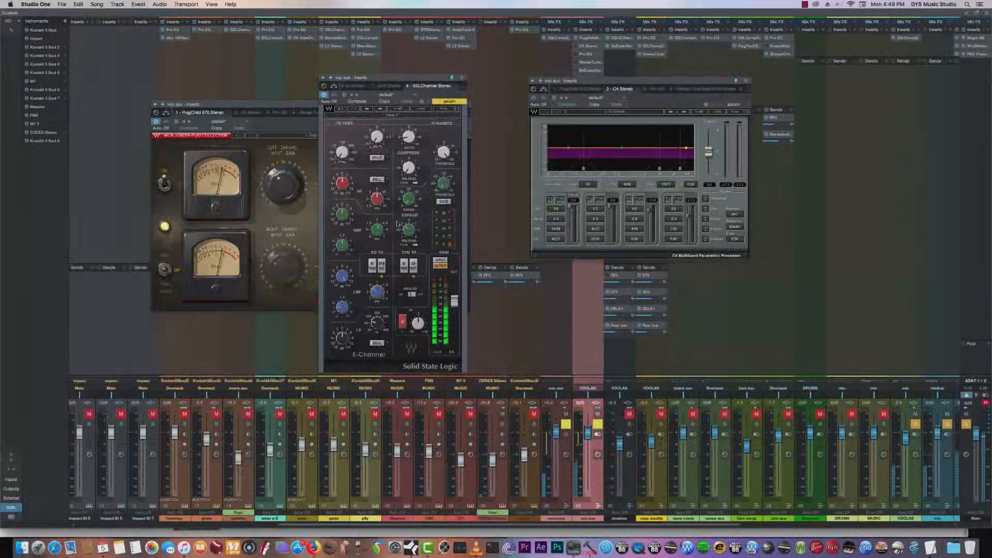
{"action": "left_click_drag", "start_coordinate": [341, 186], "coordinate": [341, 160]}
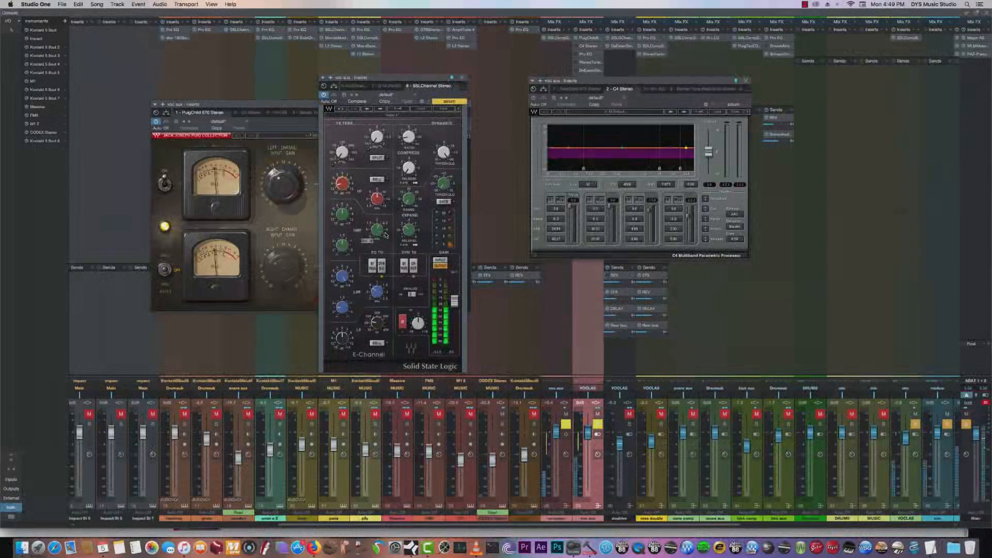
{"action": "left_click_drag", "start_coordinate": [341, 184], "coordinate": [342, 178]}
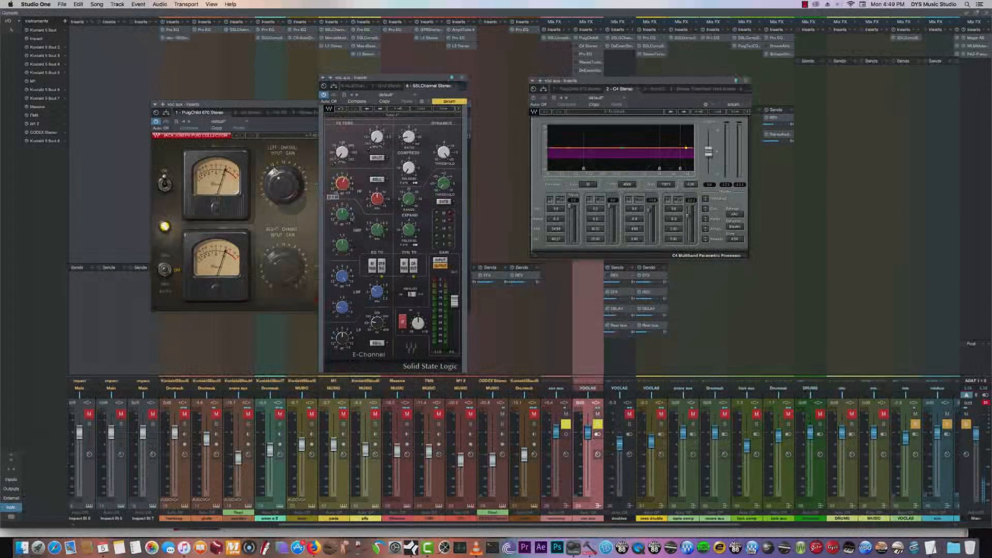
- Fine-tune the SSLChannel's LMF frequency and raise the HMF gain slightly during playback, then stop
{"action": "left_click_drag", "start_coordinate": [378, 293], "coordinate": [377, 292]}
{"action": "mouse_move", "coordinate": [344, 278]}
{"action": "mouse_move", "coordinate": [377, 231]}
{"action": "key", "text": "space"}
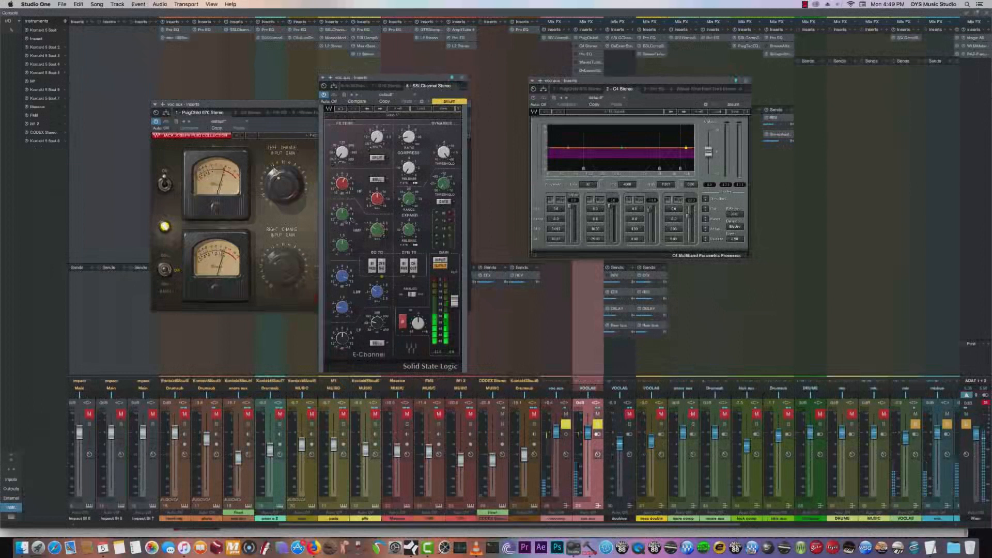
{"action": "left_click_drag", "start_coordinate": [344, 215], "coordinate": [345, 211]}
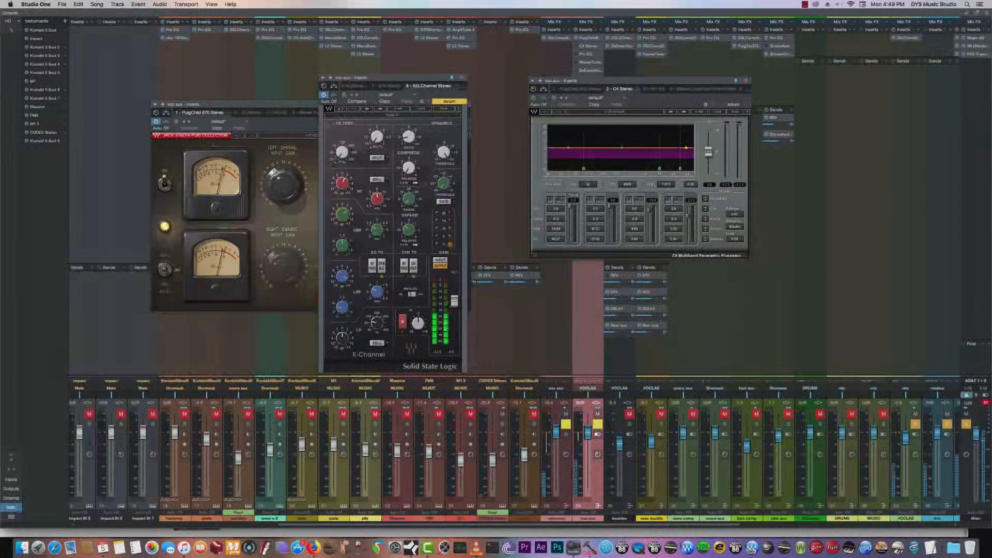
{"action": "key", "text": "space"}
- Toggle the SSLChannel's EQ-to-sidechain routing, close its window and move the C4 beside the PuigChild 670
{"action": "left_click", "coordinate": [381, 267]}
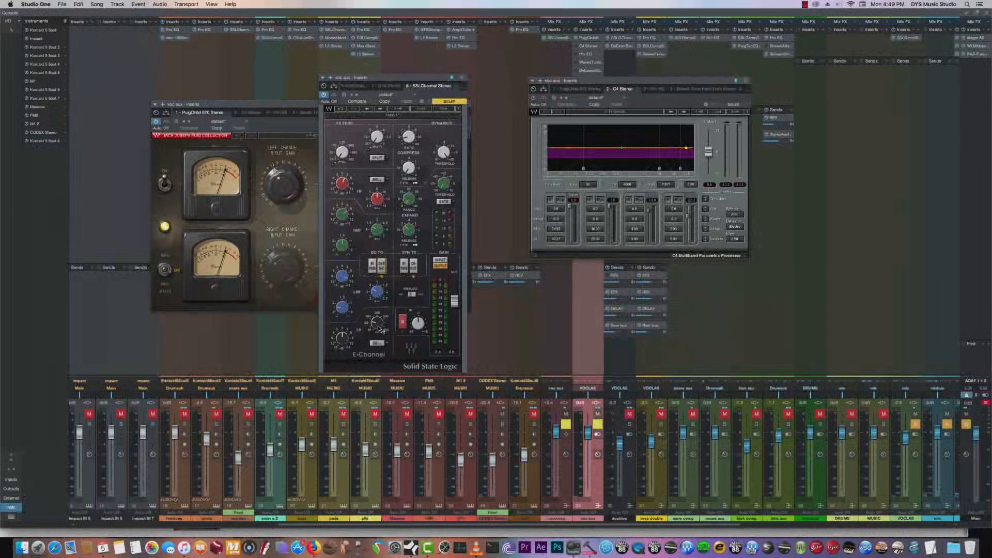
{"action": "key", "text": "space"}
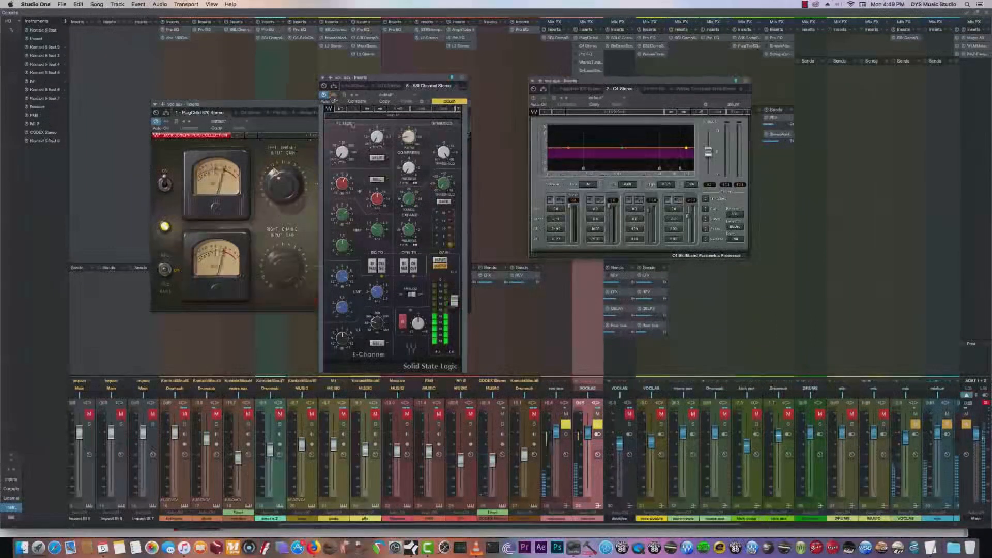
{"action": "left_click", "coordinate": [462, 77]}
{"action": "left_click_drag", "start_coordinate": [723, 85], "coordinate": [653, 111]}
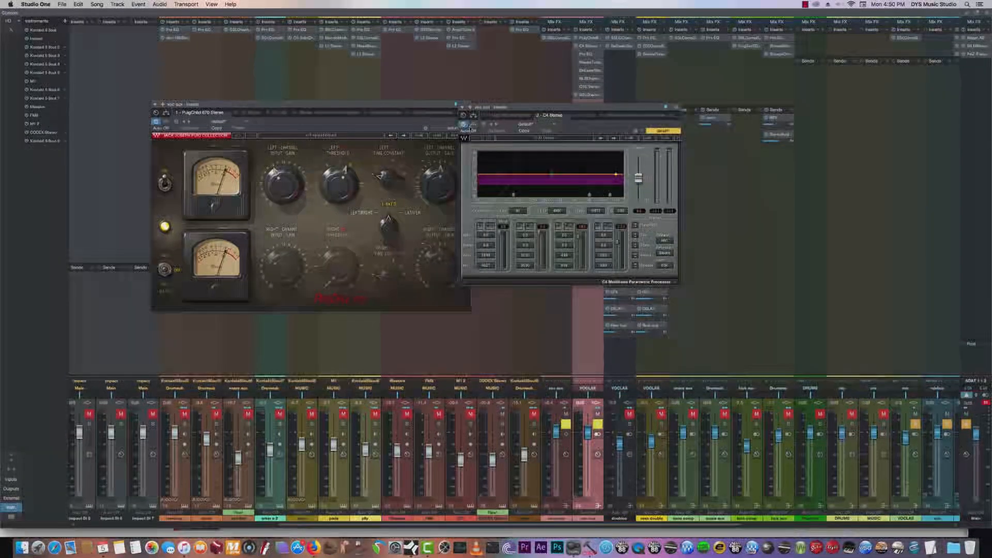
- Solo the C4's two lowest bands during vocal playback, nudge the lowest crossover down slightly and clear both band solos
{"action": "key", "text": "space"}
{"action": "left_click", "coordinate": [480, 226]}
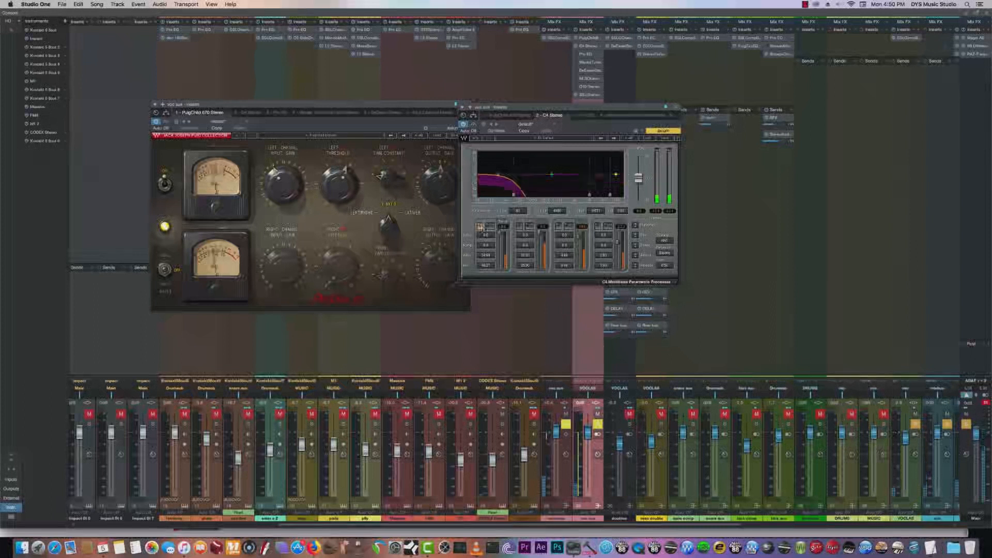
{"action": "mouse_move", "coordinate": [514, 194]}
{"action": "left_mouse_down"}
{"action": "mouse_move", "coordinate": [529, 194]}
{"action": "mouse_move", "coordinate": [511, 195]}
{"action": "left_mouse_up"}
{"action": "left_click", "coordinate": [519, 226]}
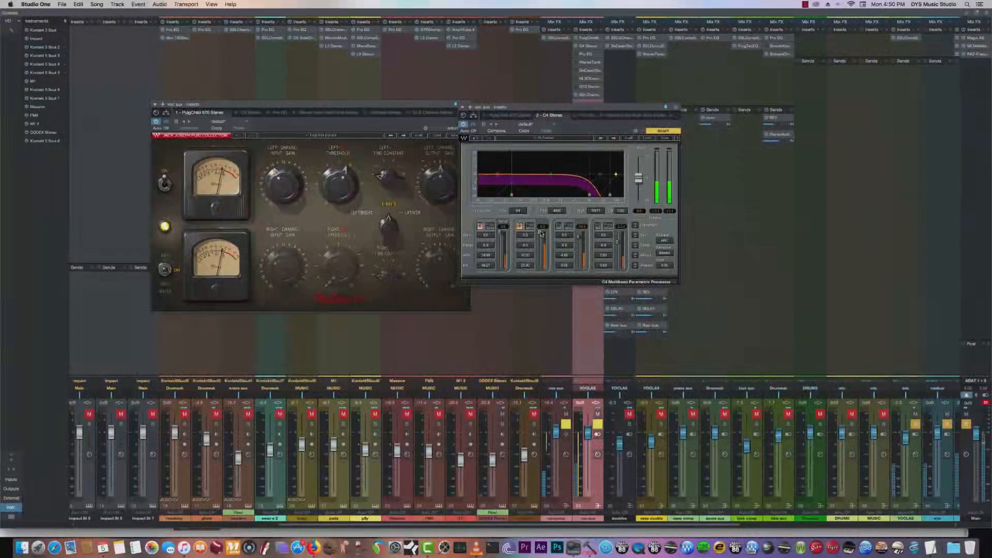
{"action": "left_click", "coordinate": [481, 227]}
{"action": "left_click", "coordinate": [519, 226]}
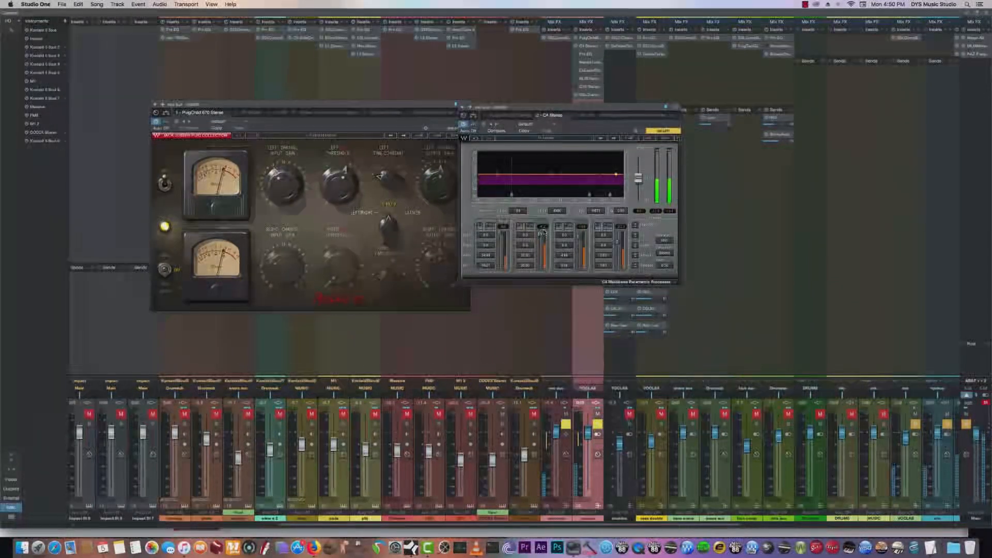
- Remove the C4 from the lead vocal's aux channel, bring up its Pro EQ, close the PuigChild 670 and reposition the Pro EQ window
{"action": "left_click", "coordinate": [600, 47]}
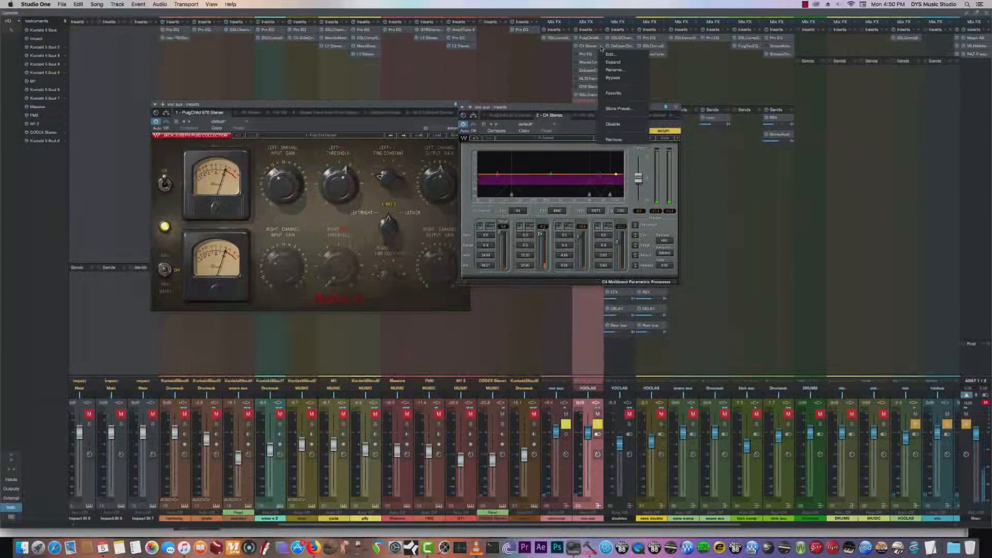
{"action": "left_click", "coordinate": [614, 140]}
{"action": "left_click", "coordinate": [586, 46]}
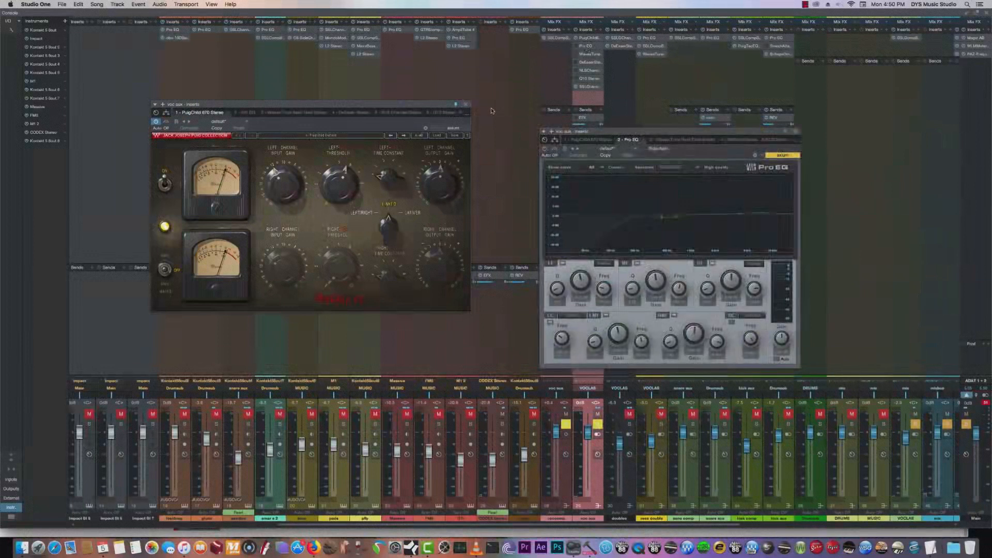
{"action": "left_click", "coordinate": [466, 104]}
{"action": "left_click_drag", "start_coordinate": [646, 131], "coordinate": [390, 114]}
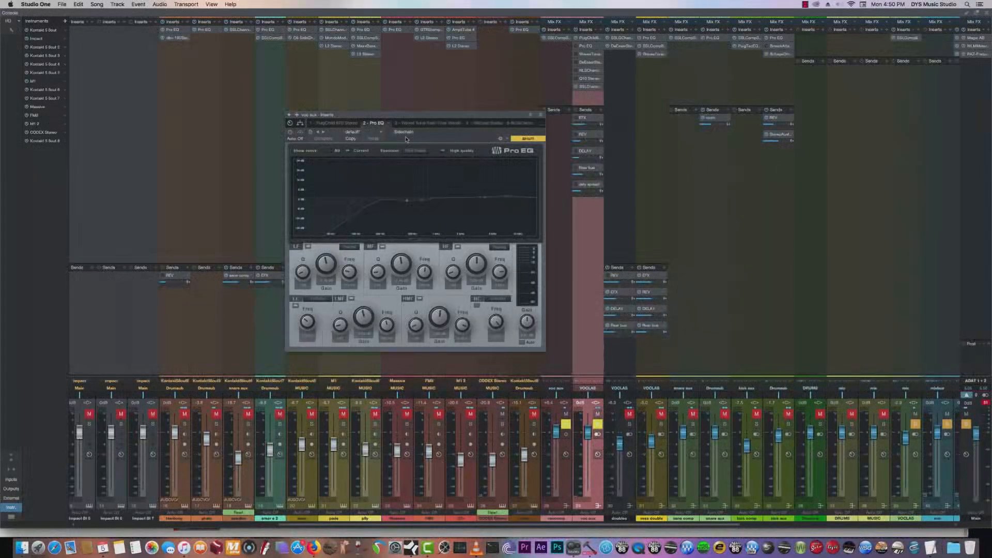
- Load the Pro EQ's default preset, enable the low-cut filter and raise its frequency during vocal playback
{"action": "left_click", "coordinate": [366, 134]}
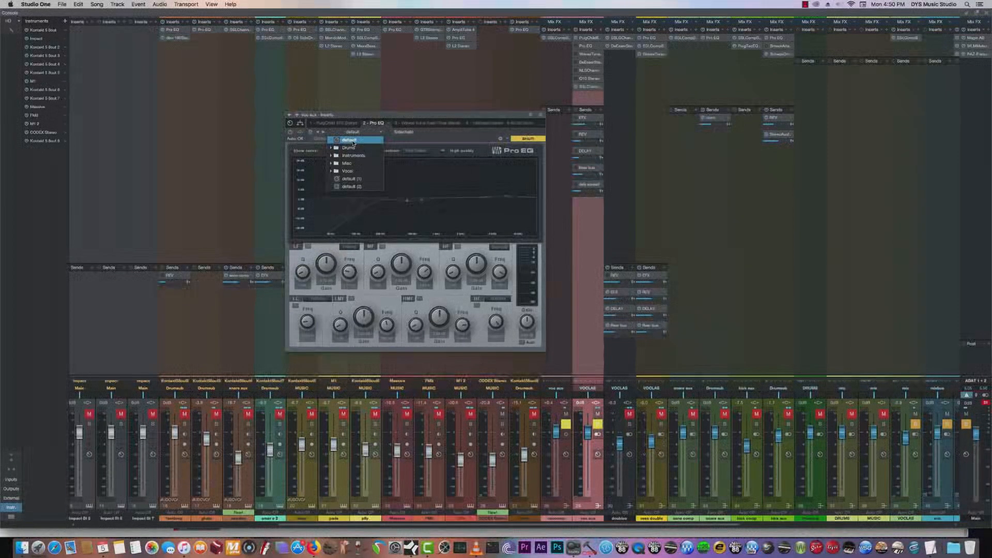
{"action": "left_click", "coordinate": [354, 141]}
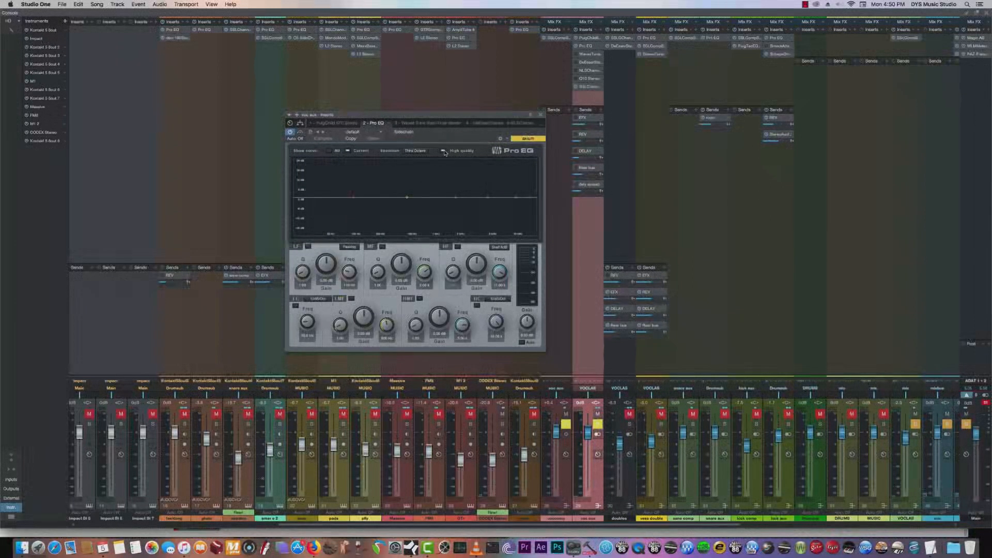
{"action": "left_click", "coordinate": [295, 306]}
{"action": "key", "text": "space"}
{"action": "left_click_drag", "start_coordinate": [308, 320], "coordinate": [310, 313]}
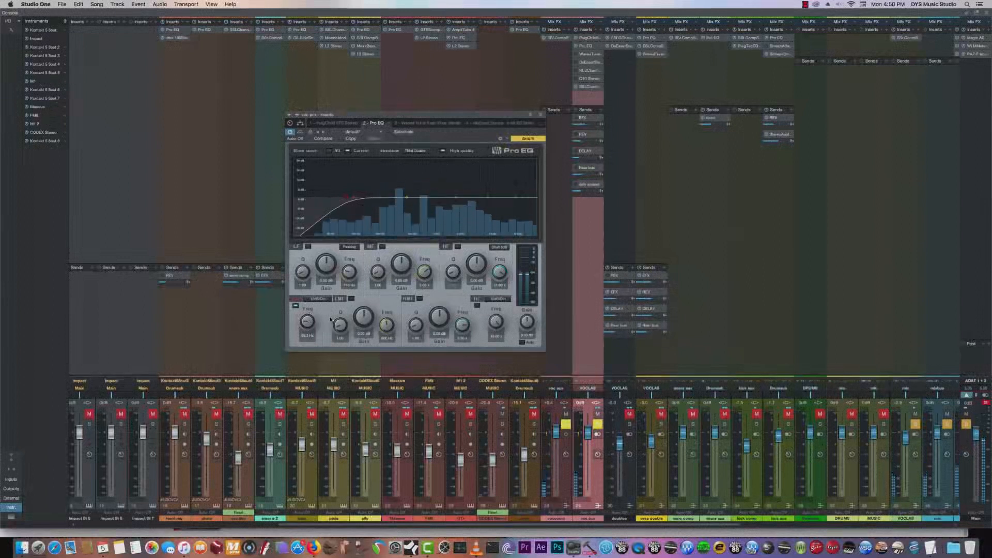
{"action": "key", "text": "space"}
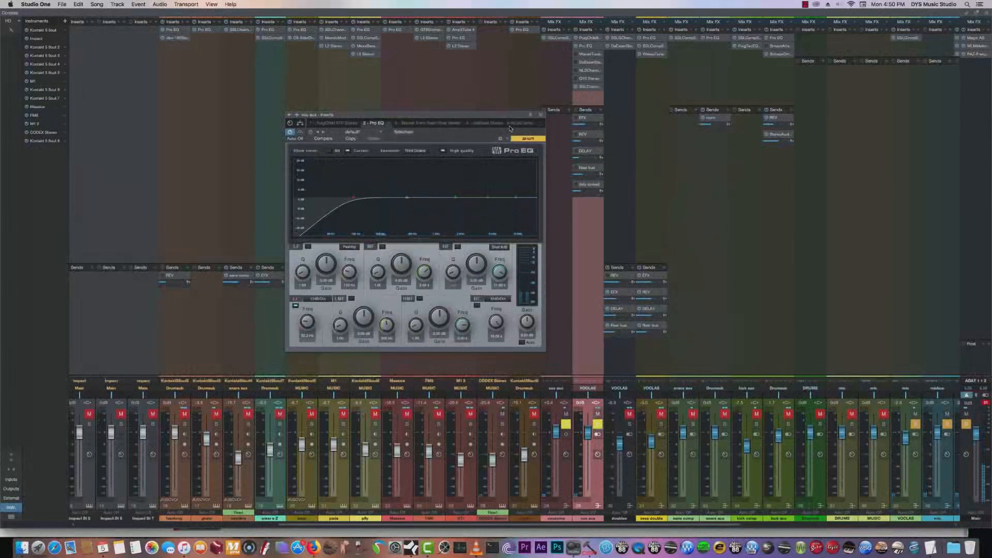
- View the aux channel's SSLChannel and Q10 settings, close both windows and reposition the Pro EQ
{"action": "left_click", "coordinate": [585, 87]}
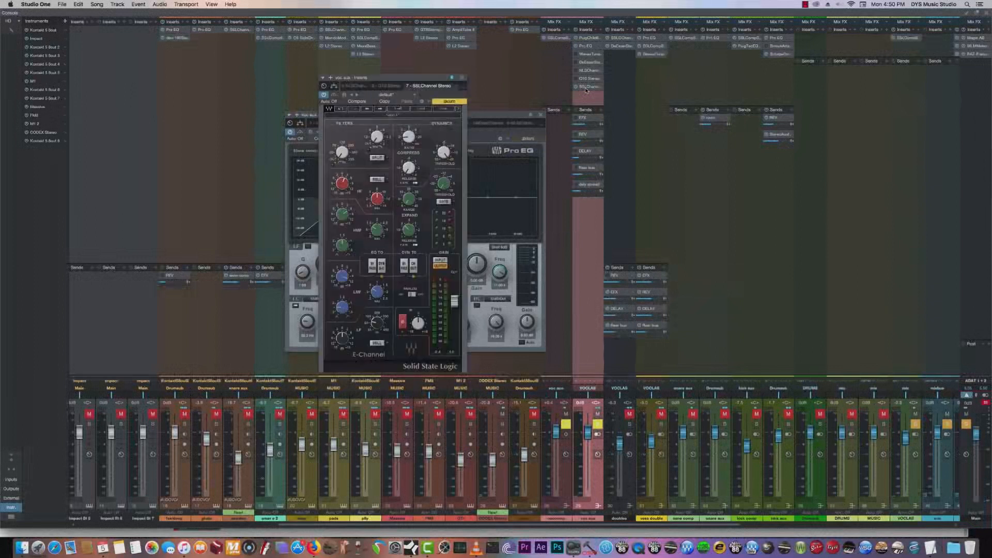
{"action": "left_click", "coordinate": [463, 78]}
{"action": "left_click", "coordinate": [586, 79]}
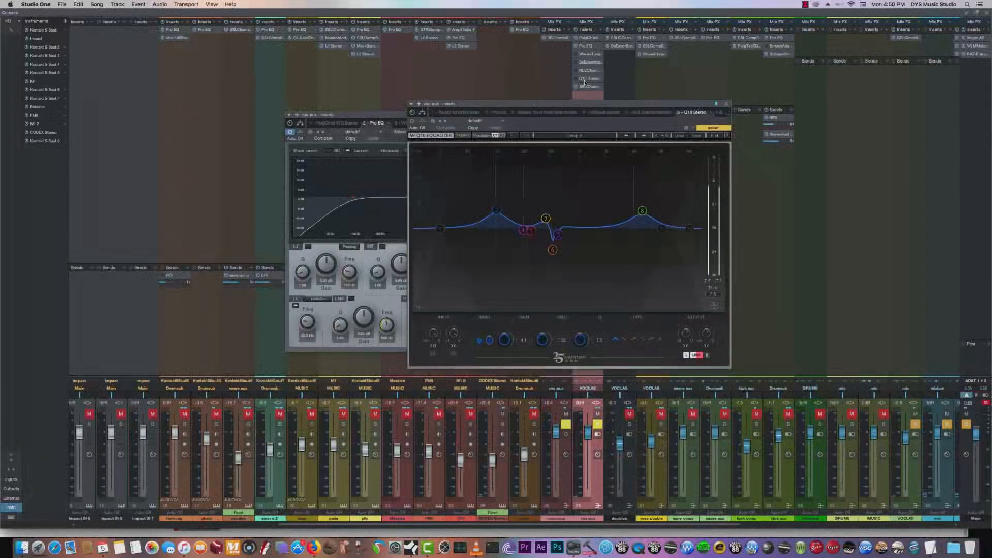
{"action": "left_click", "coordinate": [727, 104]}
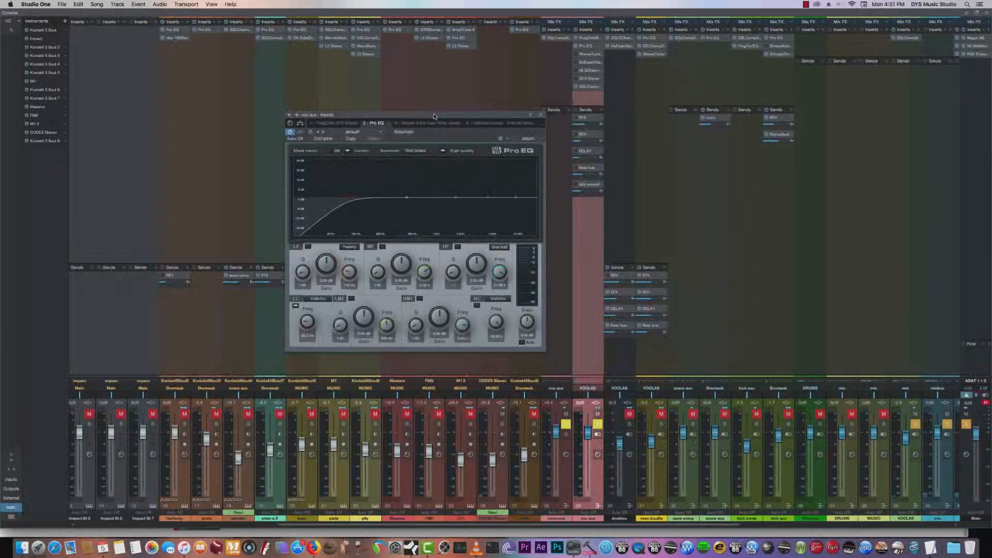
{"action": "left_click_drag", "start_coordinate": [434, 116], "coordinate": [426, 119]}
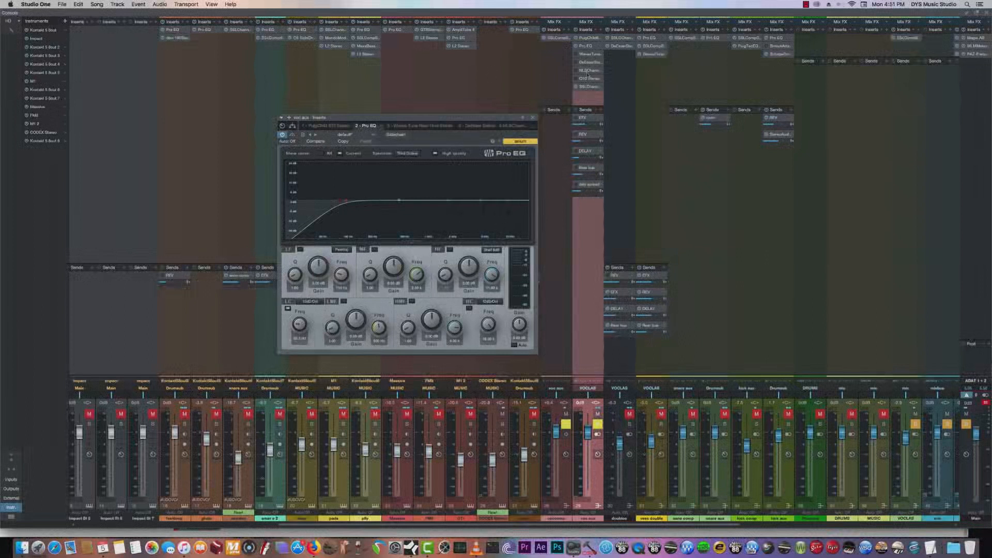
- Remove the Pro EQ from the lead vocal's aux channel and open the list for adding an insert effect
{"action": "double_click", "coordinate": [585, 47]}
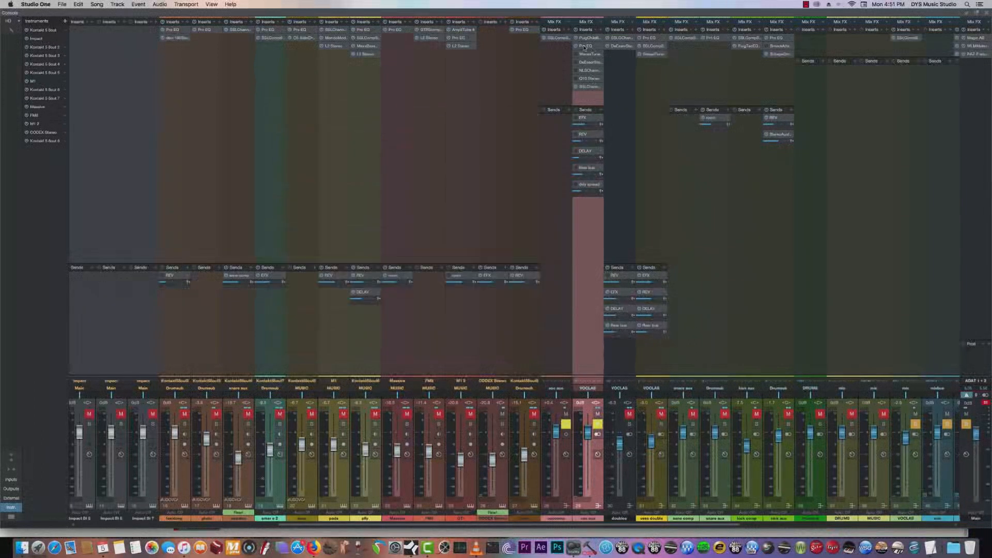
{"action": "left_click", "coordinate": [598, 47]}
{"action": "left_click", "coordinate": [598, 47]}
{"action": "left_click", "coordinate": [617, 126]}
{"action": "left_click", "coordinate": [601, 34]}
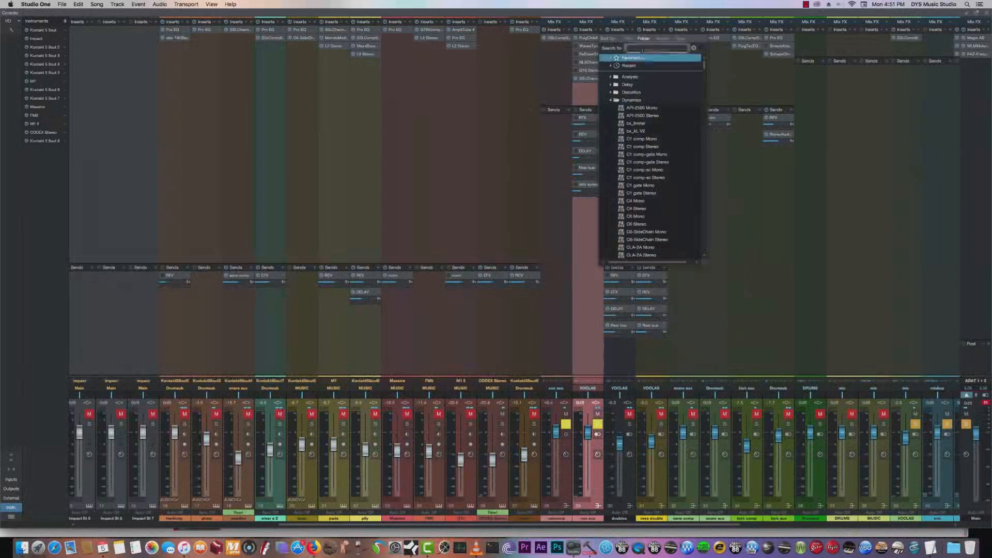
{"action": "type", "text": "ssl"}
{"action": "left_click", "coordinate": [639, 89]}
{"action": "double_click", "coordinate": [631, 48]}
{"action": "key", "text": "BackSpace"}
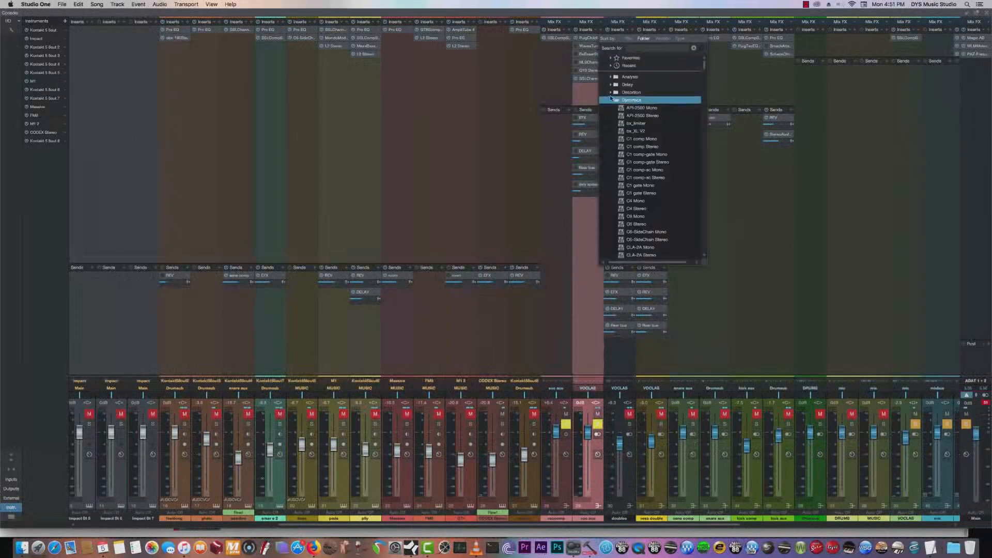
- Insert the Scheps 73 Stereo from the EQ folder on the aux channel and reposition its window
{"action": "left_click", "coordinate": [612, 110]}
{"action": "scroll", "coordinate": [636, 155], "scroll_direction": "down", "scroll_amount": 5}
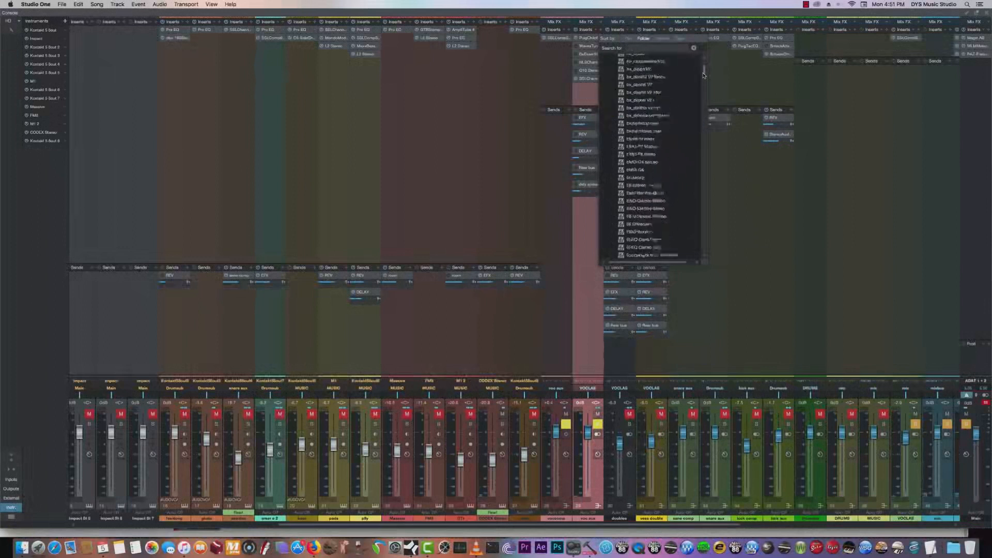
{"action": "scroll", "coordinate": [645, 155], "scroll_direction": "down", "scroll_amount": 5}
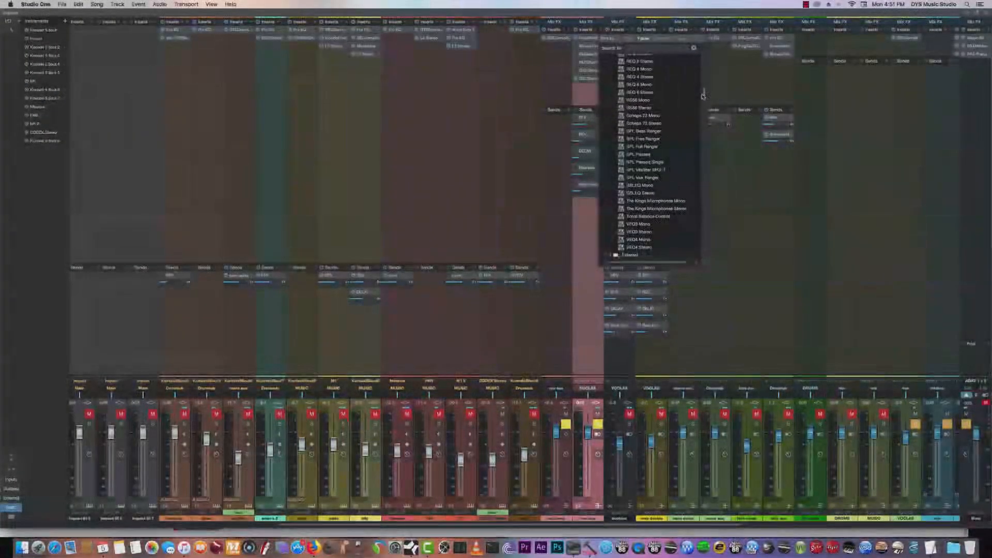
{"action": "left_click", "coordinate": [641, 123]}
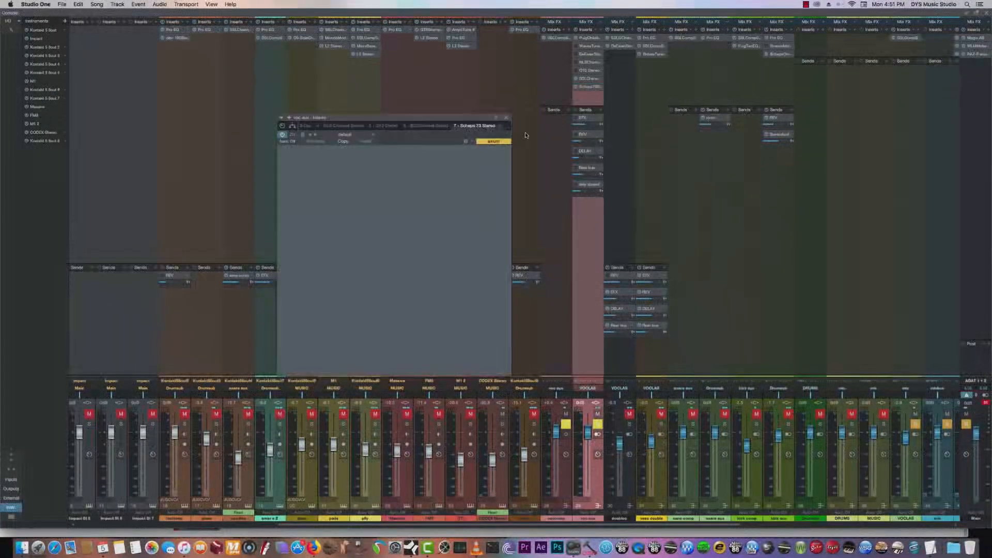
{"action": "left_click_drag", "start_coordinate": [417, 122], "coordinate": [376, 78]}
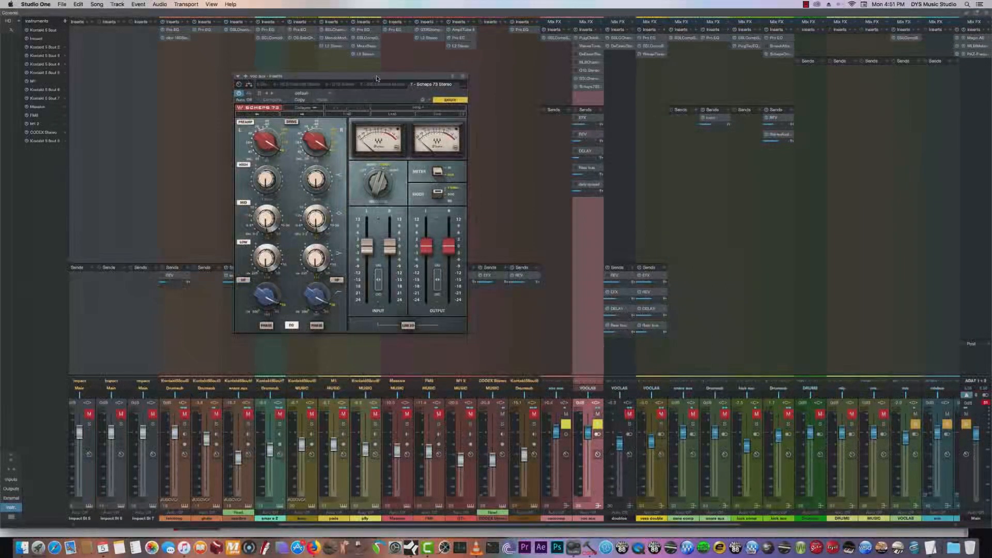
- Adjust the Scheps 73's High gain and its Mid frequency and gain while listening to the vocal
{"action": "mouse_move", "coordinate": [276, 225]}
{"action": "mouse_move", "coordinate": [268, 181]}
{"action": "left_click_drag", "start_coordinate": [266, 180], "coordinate": [267, 187]}
{"action": "left_click_drag", "start_coordinate": [258, 229], "coordinate": [258, 234]}
{"action": "left_click_drag", "start_coordinate": [265, 226], "coordinate": [275, 205]}
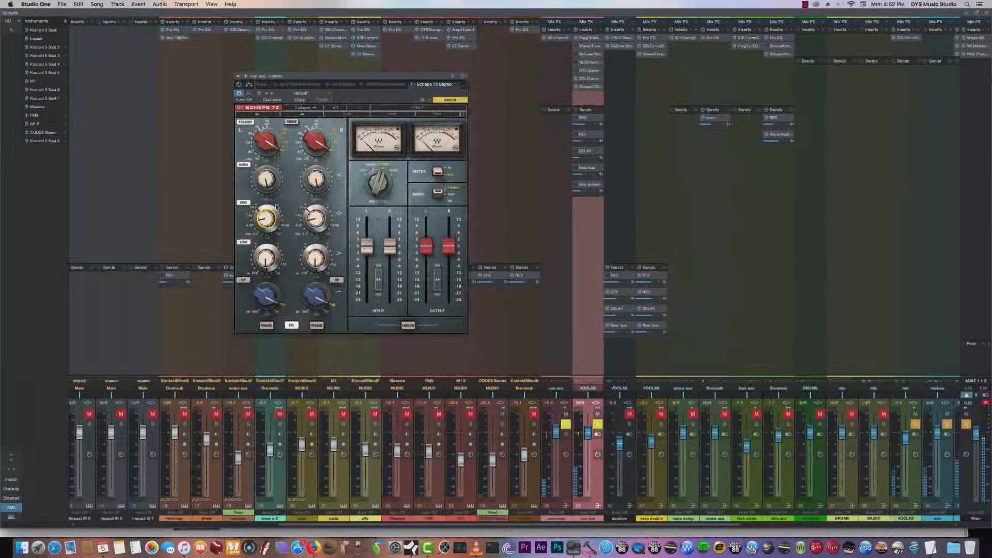
{"action": "left_click_drag", "start_coordinate": [272, 184], "coordinate": [278, 182]}
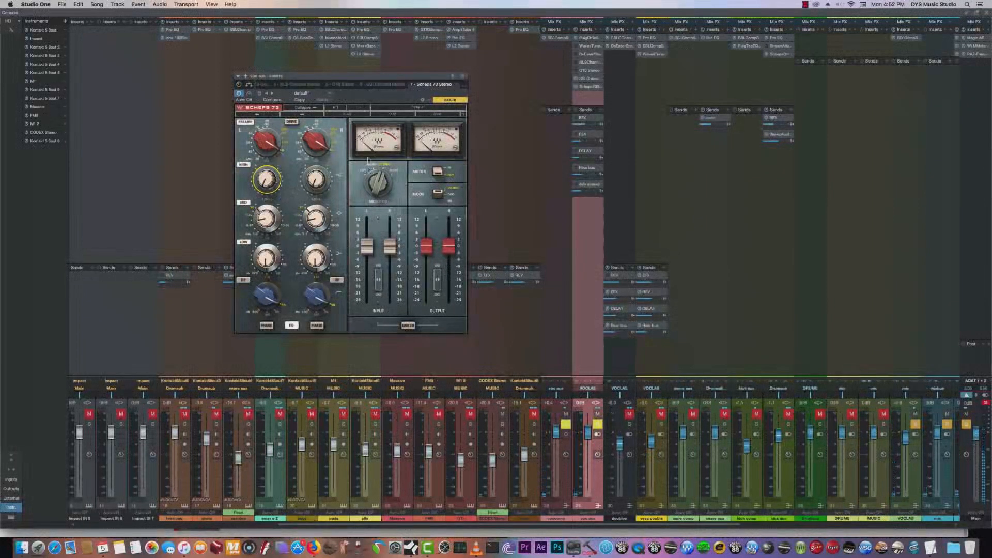
- Pin the Scheps 73 window open, insert a new Pro EQ on the aux channel and place it beside the Scheps 73
{"action": "left_click", "coordinate": [453, 77]}
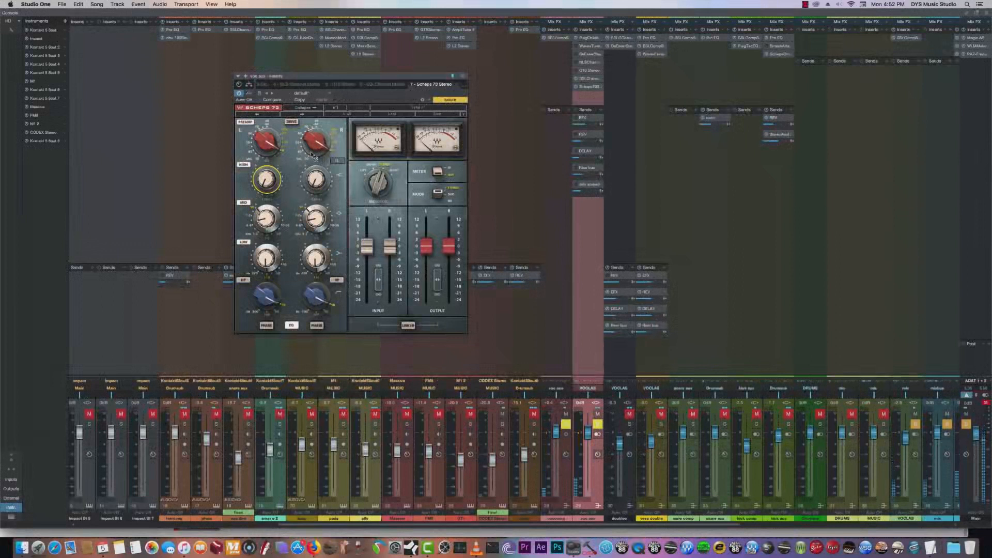
{"action": "mouse_move", "coordinate": [315, 185]}
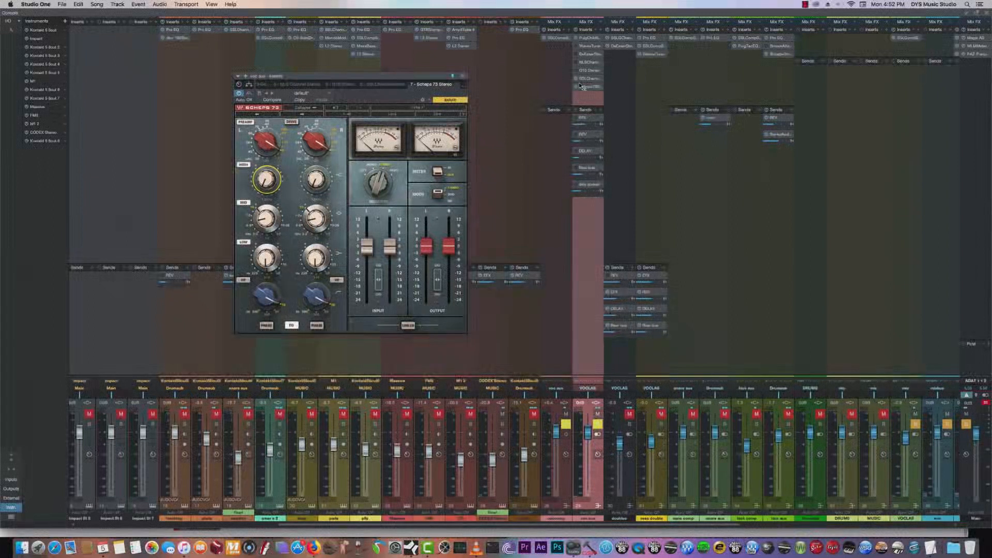
{"action": "left_click_drag", "start_coordinate": [343, 77], "coordinate": [372, 86]}
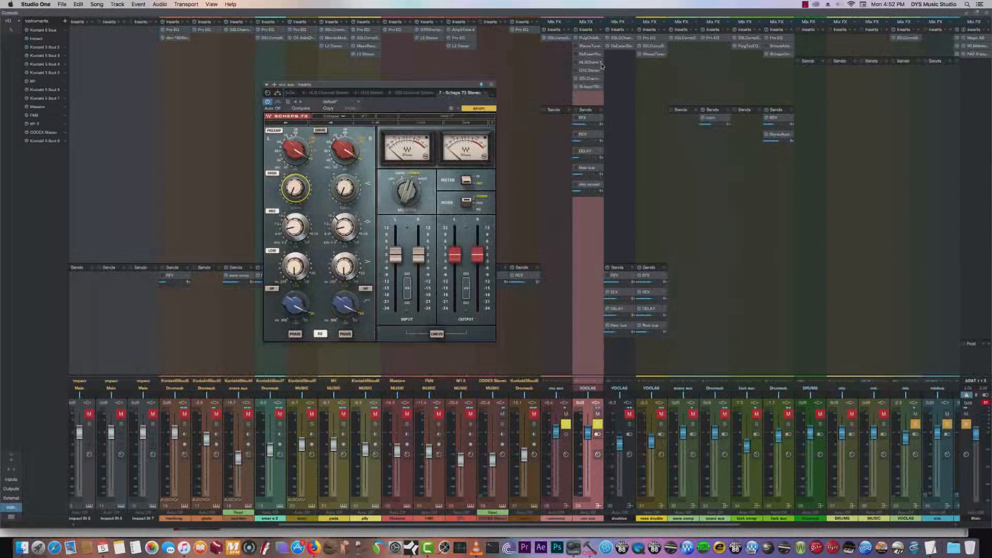
{"action": "left_click", "coordinate": [602, 29]}
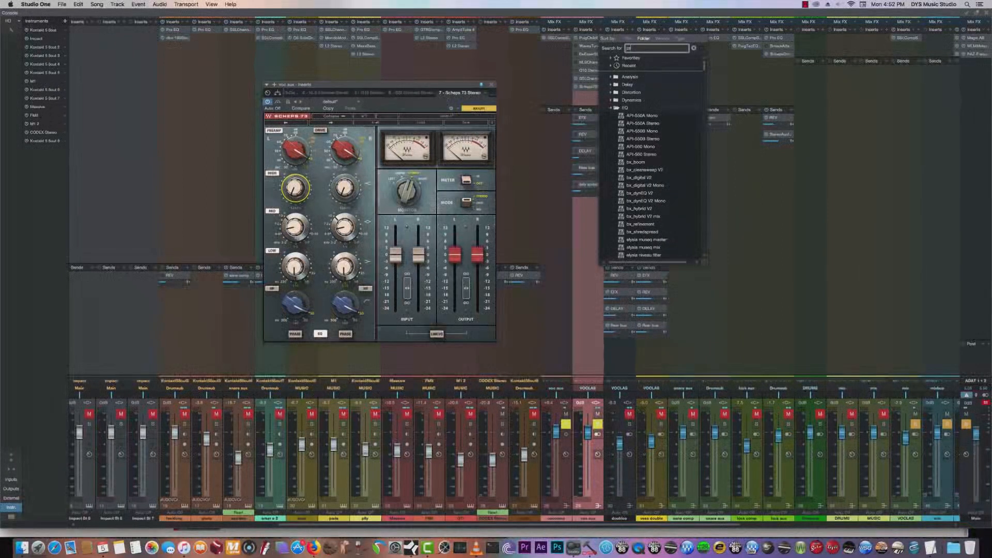
{"action": "double_click", "coordinate": [623, 61]}
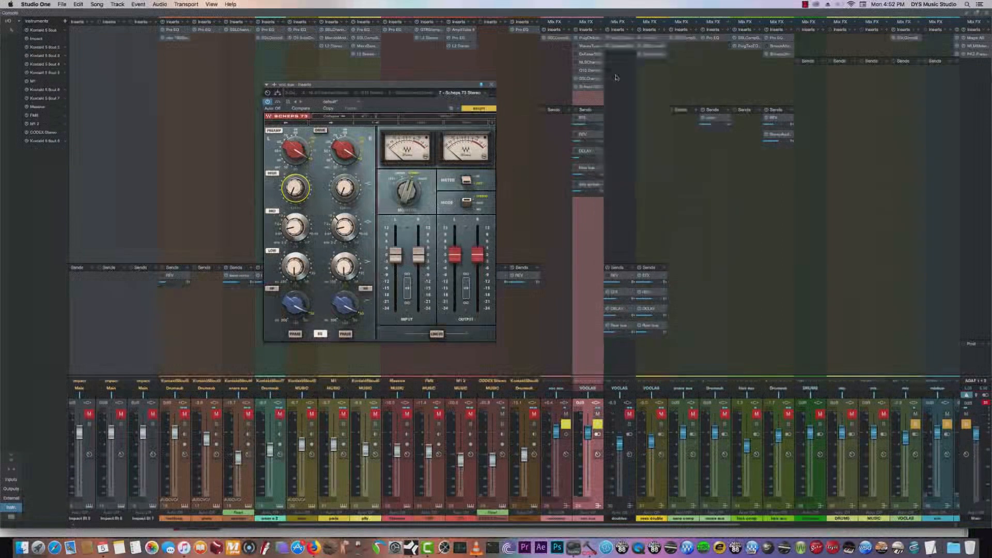
{"action": "left_click_drag", "start_coordinate": [509, 121], "coordinate": [807, 120]}
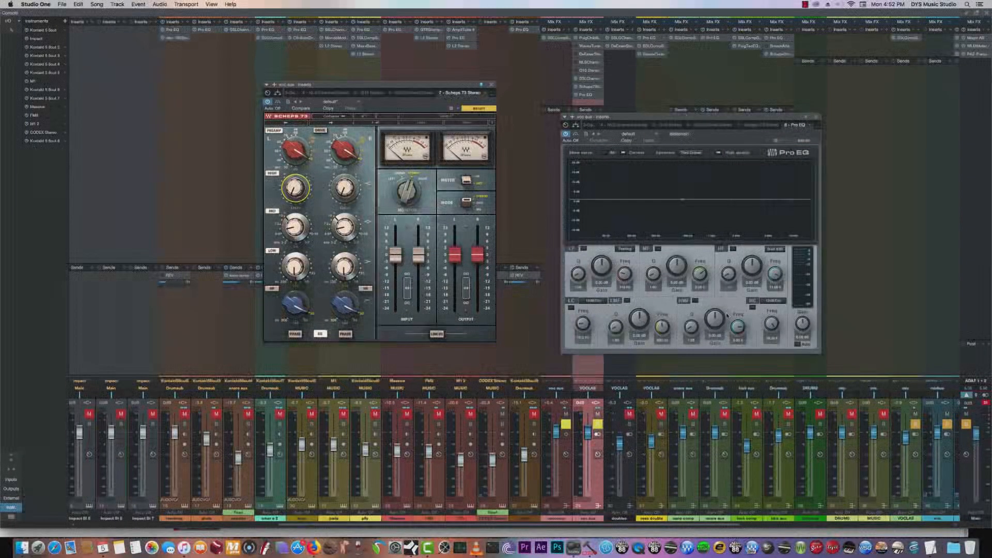
- Enter 20 as the new Pro EQ's HF frequency, switch the band to Peaking and adjust its gain and frequency
{"action": "left_click", "coordinate": [770, 286]}
{"action": "type", "text": "20"}
{"action": "key", "text": "Return"}
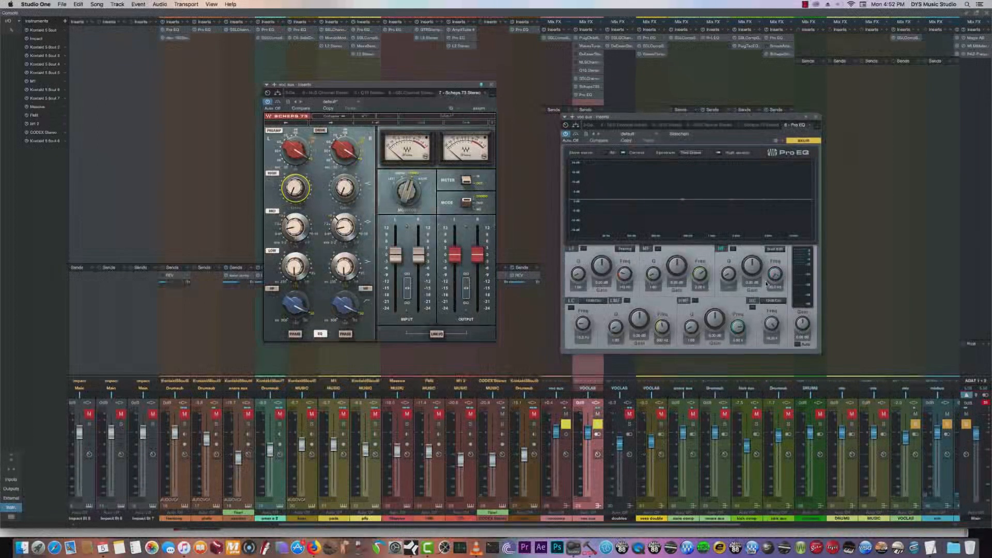
{"action": "left_click_drag", "start_coordinate": [752, 264], "coordinate": [753, 262]}
{"action": "left_click", "coordinate": [774, 249]}
{"action": "left_click", "coordinate": [769, 262]}
{"action": "left_click_drag", "start_coordinate": [775, 275], "coordinate": [791, 220]}
{"action": "left_click_drag", "start_coordinate": [754, 264], "coordinate": [753, 269]}
- Bypass the Scheps 73 and fine-tune the Pro EQ's HF boost during vocal playback
{"action": "left_click", "coordinate": [277, 103]}
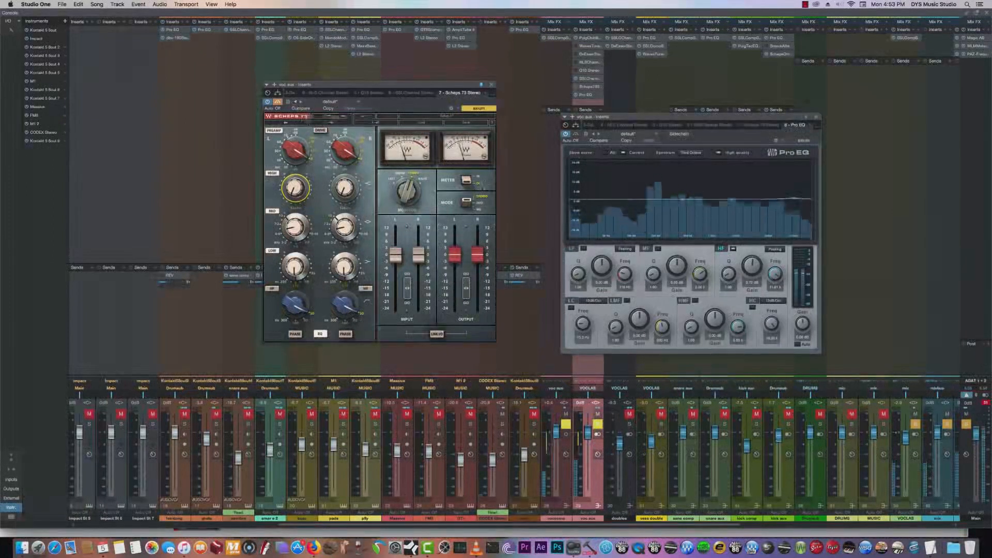
{"action": "left_click_drag", "start_coordinate": [752, 274], "coordinate": [752, 271]}
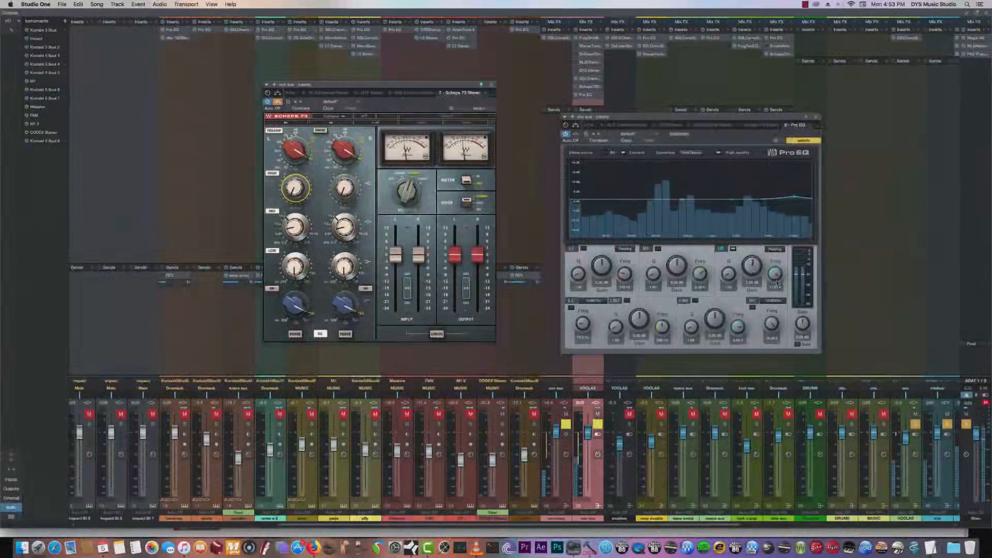
{"action": "key", "text": "space"}
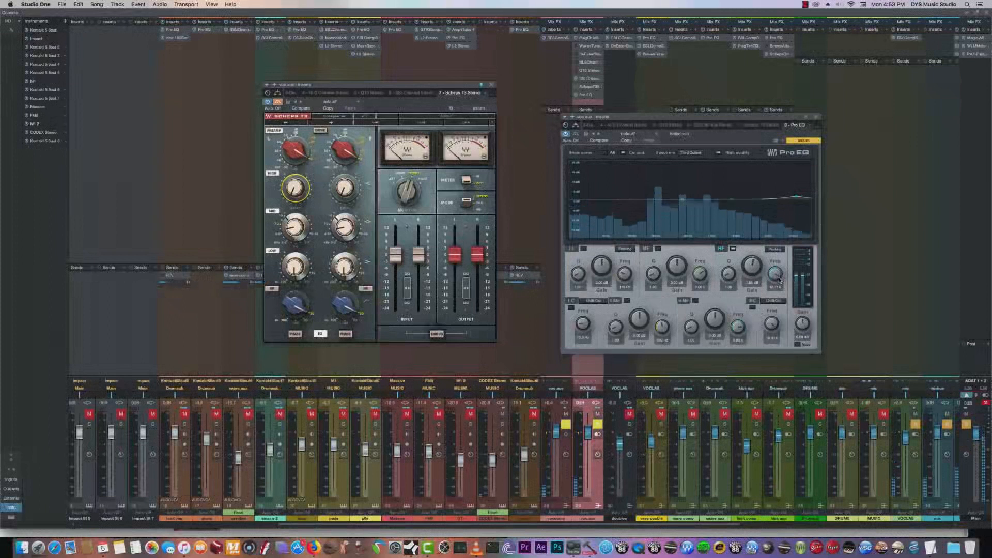
- Raise the Pro EQ's HMF frequency and gain into a strong high-end boost, shift its window and play the vocal to compare
{"action": "left_click", "coordinate": [306, 241]}
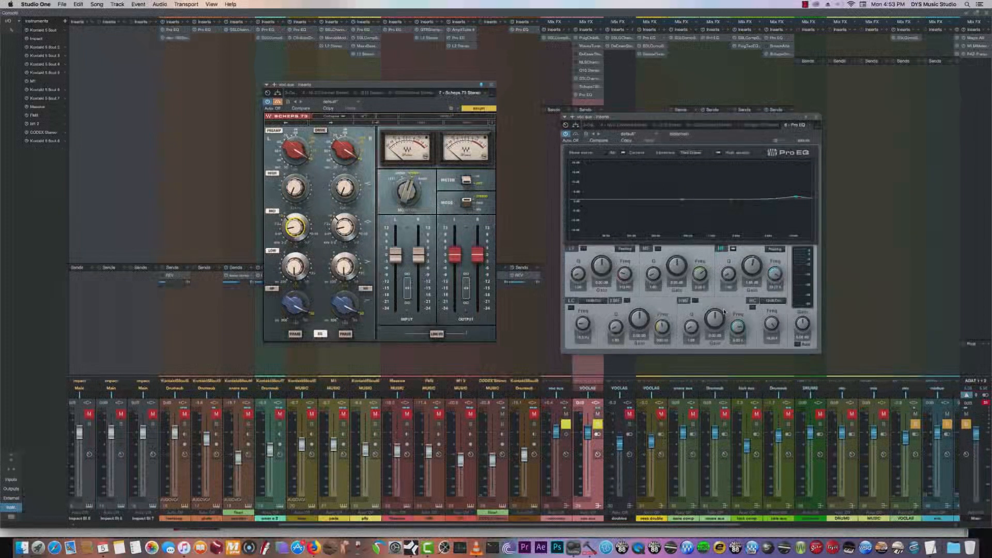
{"action": "left_click", "coordinate": [736, 329]}
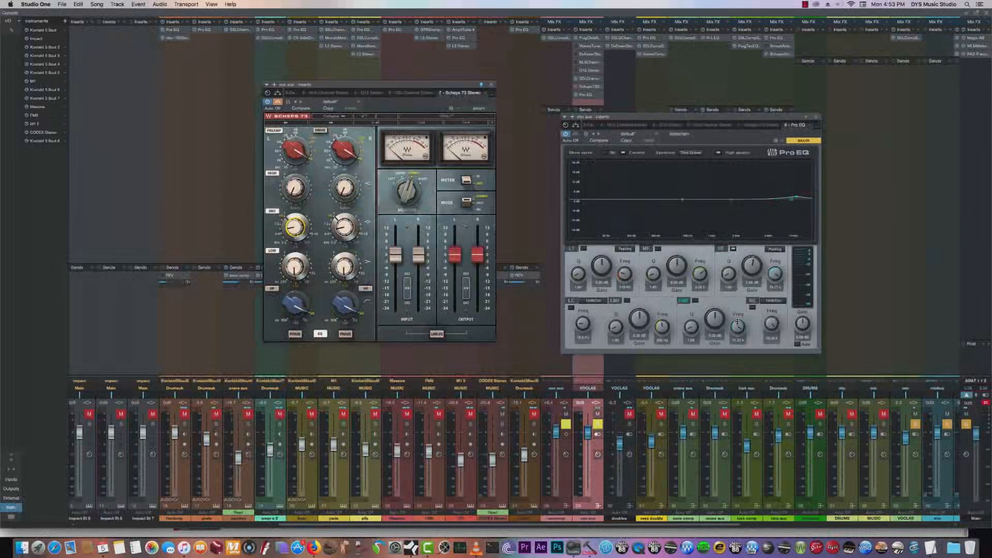
{"action": "left_click_drag", "start_coordinate": [715, 326], "coordinate": [717, 312]}
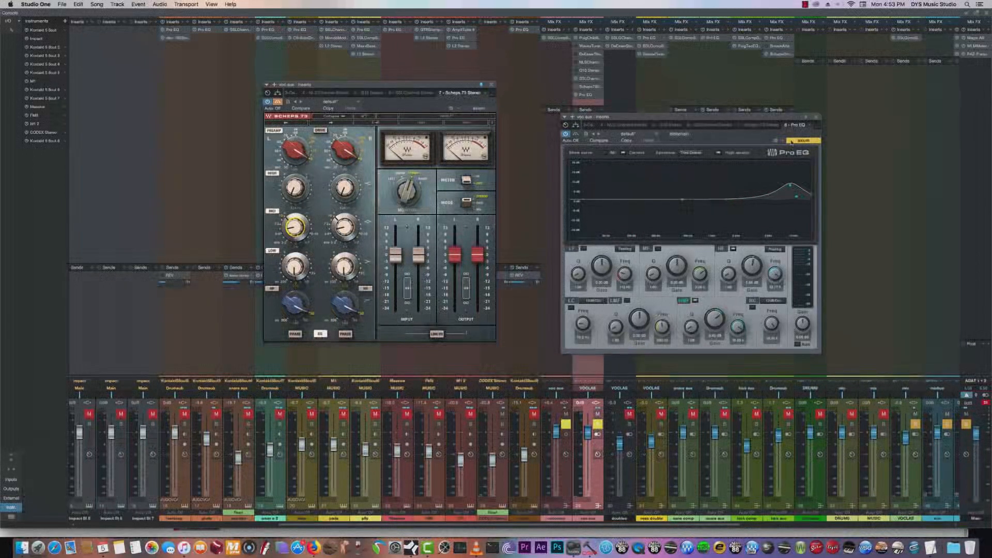
{"action": "left_click_drag", "start_coordinate": [802, 120], "coordinate": [769, 138]}
{"action": "key", "text": "space"}
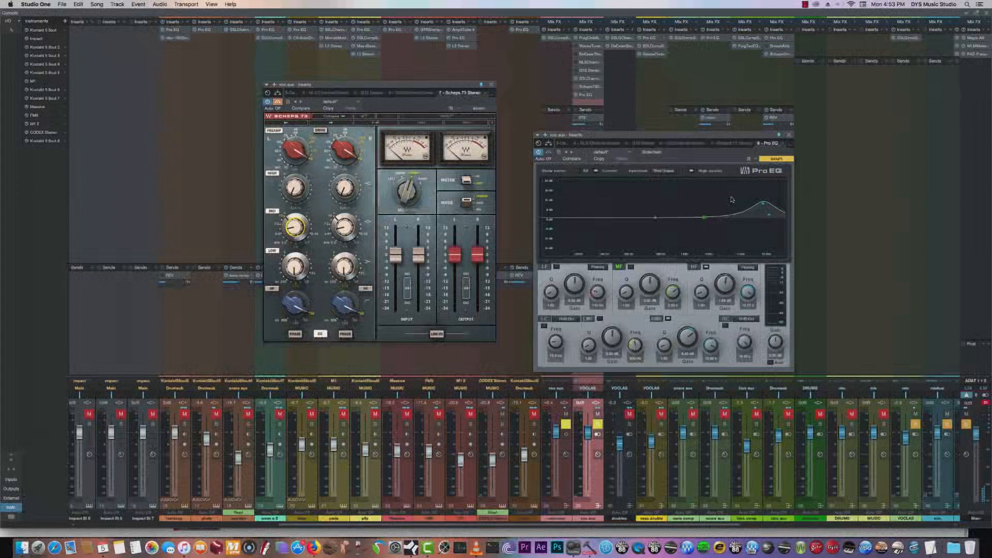
{"action": "key", "text": "space"}
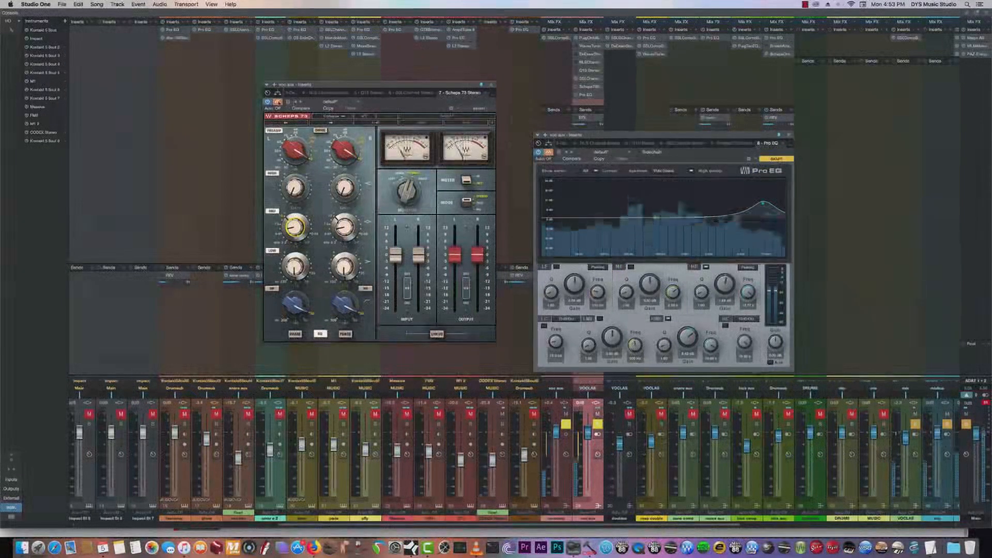
- Compare the vocal through the Scheps 73 and the Pro EQ by toggling their bypasses during playback, and stop playback
{"action": "left_click", "coordinate": [277, 103]}
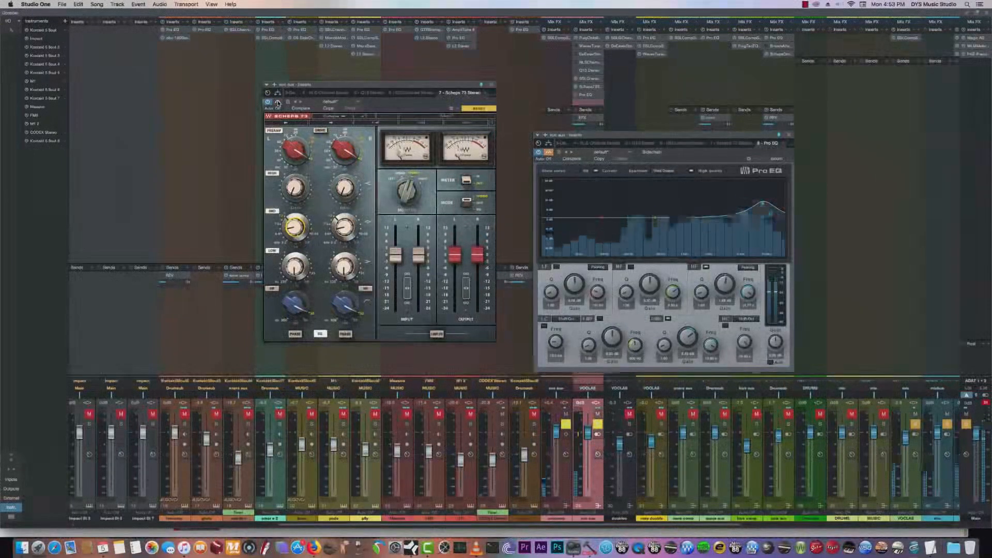
{"action": "left_click", "coordinate": [549, 153]}
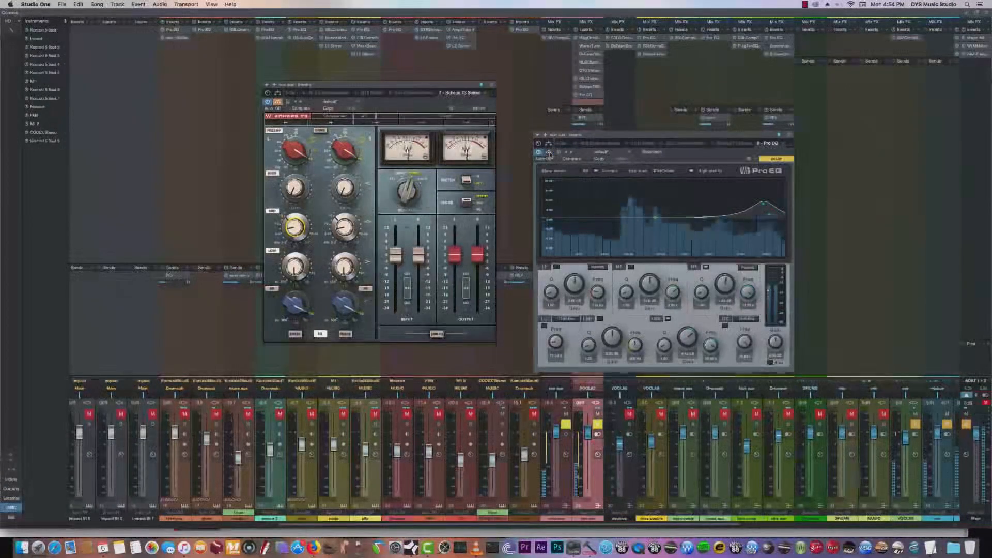
{"action": "left_click", "coordinate": [549, 153]}
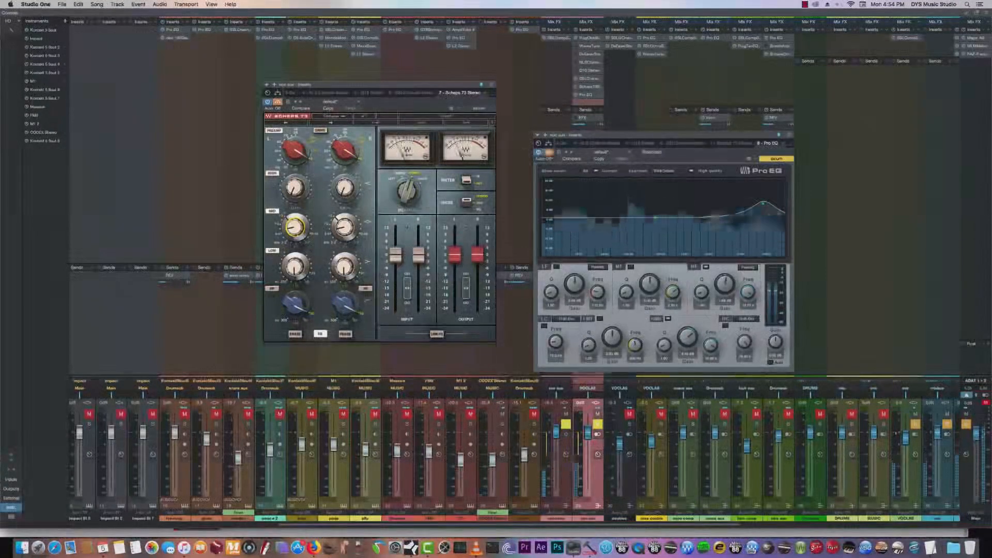
{"action": "left_click", "coordinate": [277, 101]}
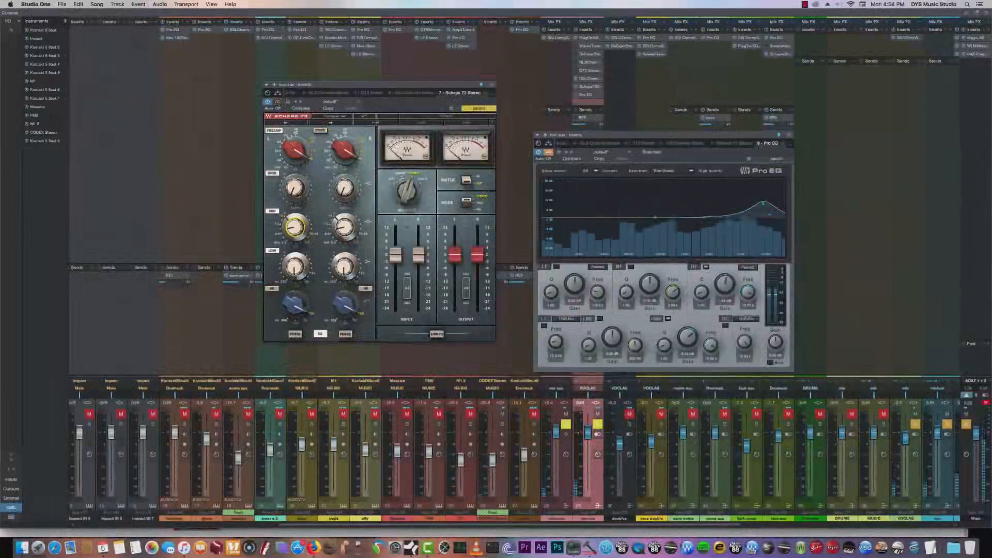
{"action": "key", "text": "space"}
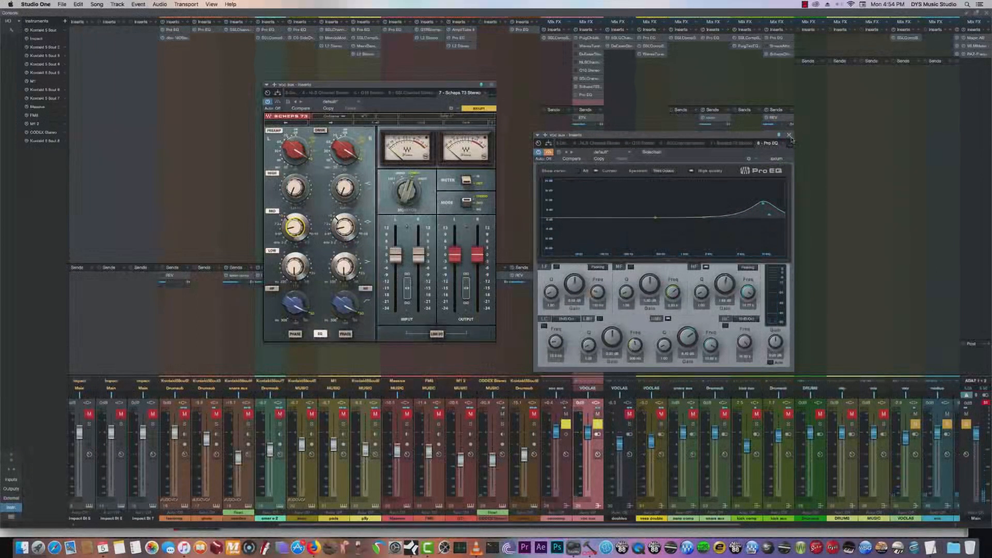
- Remove the newly added Pro EQ from the aux channel and view the curve of the channel's Q10 equalizer
{"action": "left_click", "coordinate": [789, 135]}
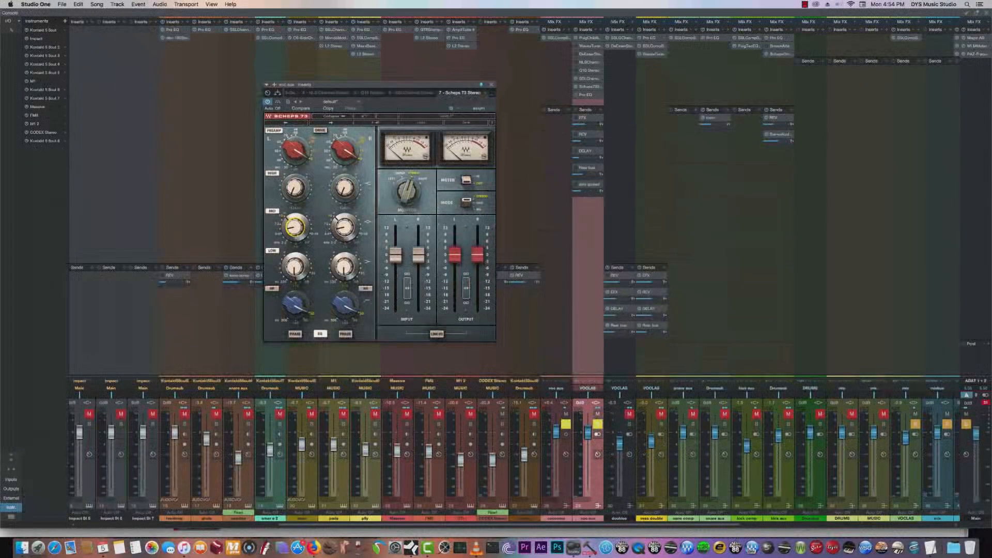
{"action": "left_click", "coordinate": [600, 97]}
{"action": "left_click", "coordinate": [612, 189]}
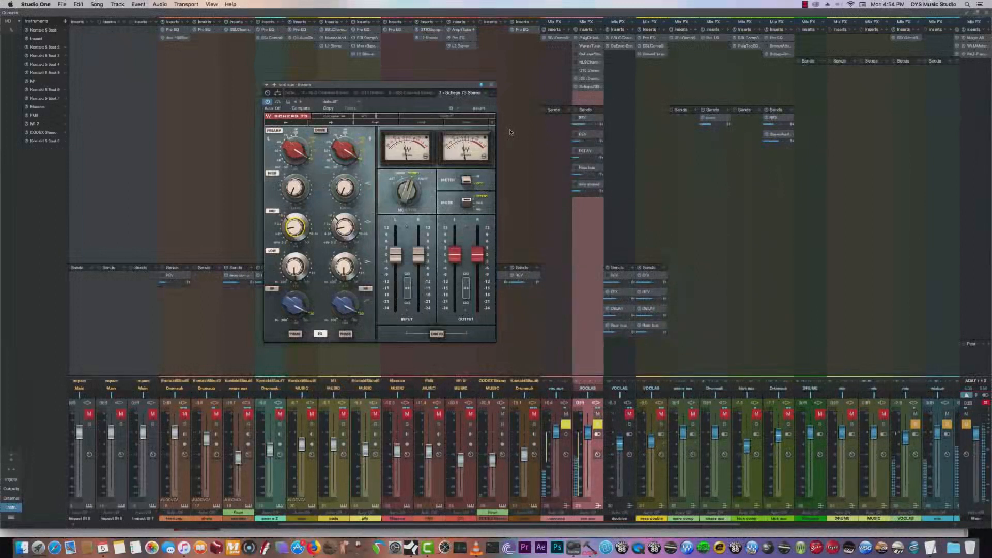
{"action": "left_click", "coordinate": [587, 77]}
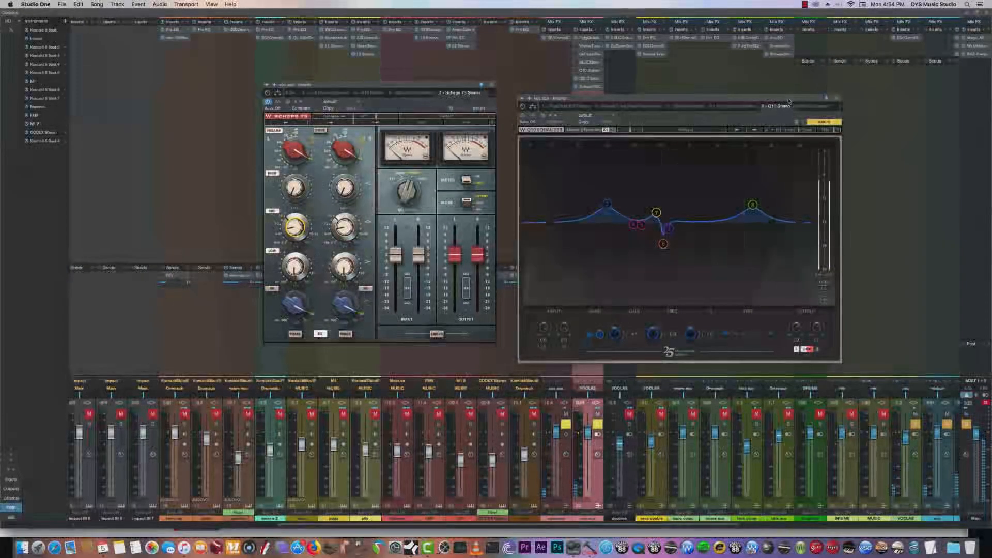
{"action": "left_click", "coordinate": [837, 98]}
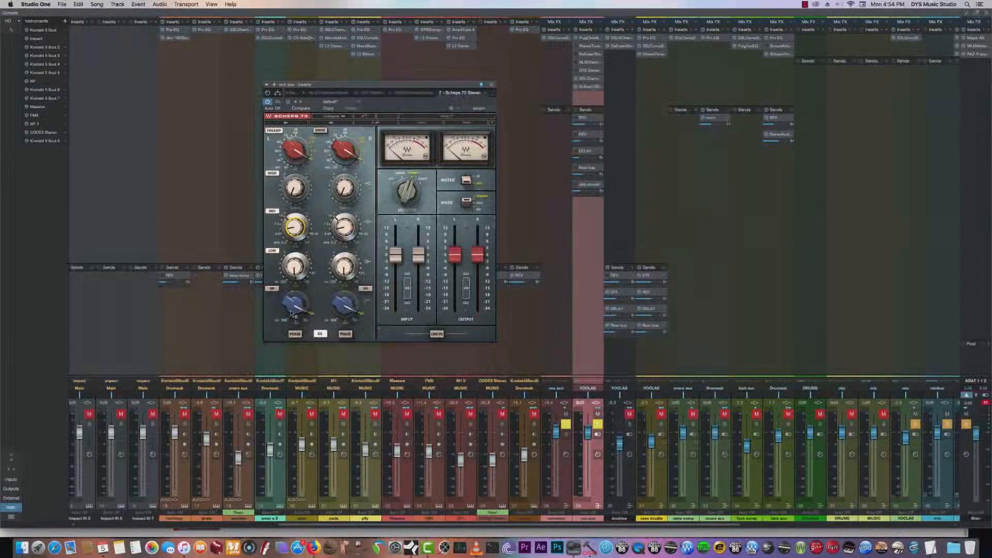
- Adjust the Scheps 73's high-pass filter frequency and toggle its HP switches during vocal playback
{"action": "left_click_drag", "start_coordinate": [293, 313], "coordinate": [294, 308]}
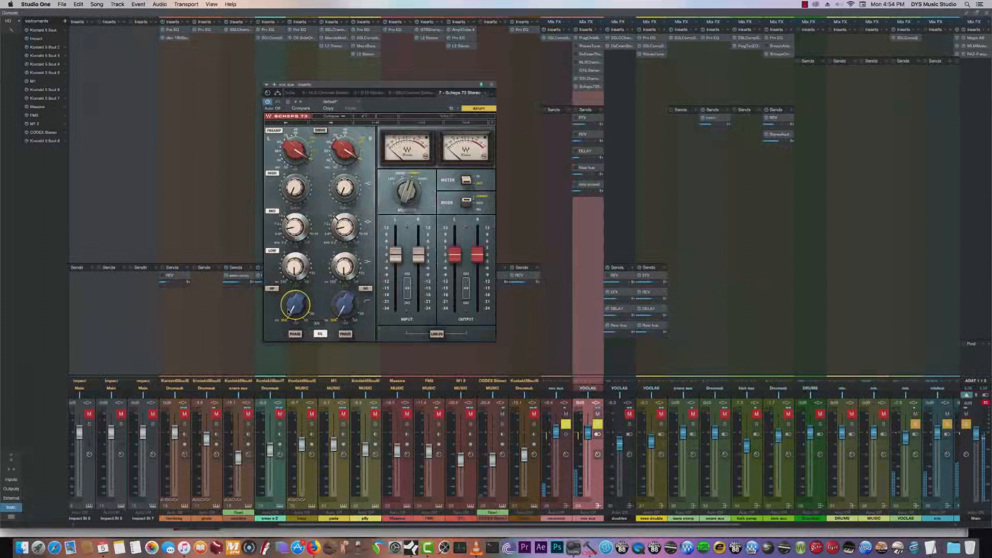
{"action": "left_click", "coordinate": [365, 290]}
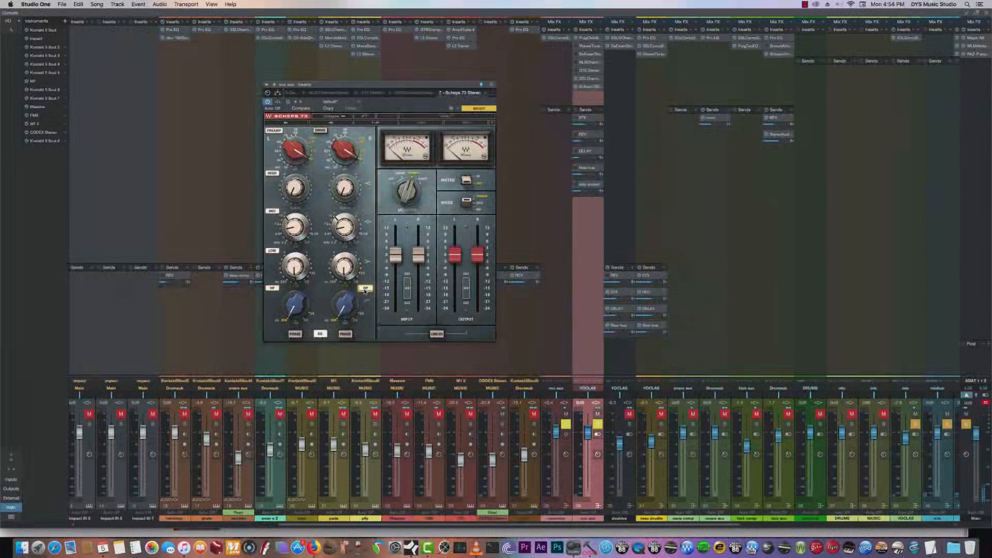
{"action": "left_click", "coordinate": [275, 289]}
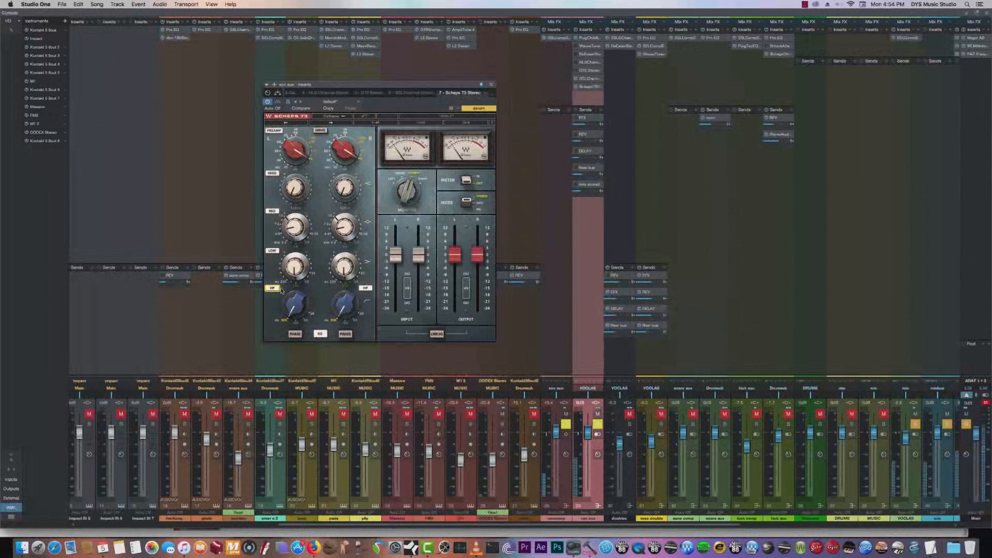
{"action": "left_click", "coordinate": [294, 305]}
{"action": "left_click_drag", "start_coordinate": [295, 305], "coordinate": [294, 291]}
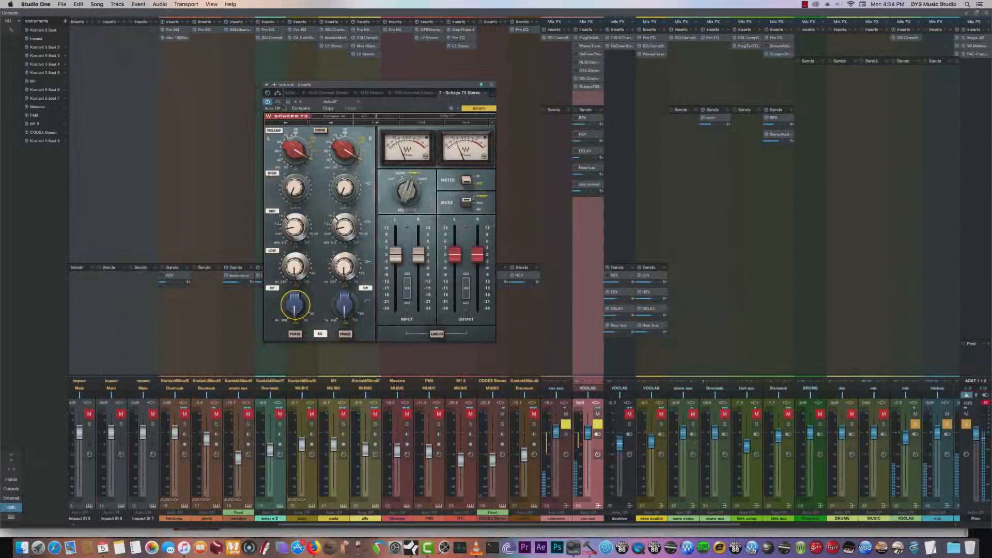
- Compare the vocal with and without the Scheps 73's EQ and high-pass filtering
{"action": "left_click", "coordinate": [321, 334]}
{"action": "left_click", "coordinate": [365, 290]}
{"action": "left_click", "coordinate": [366, 290]}
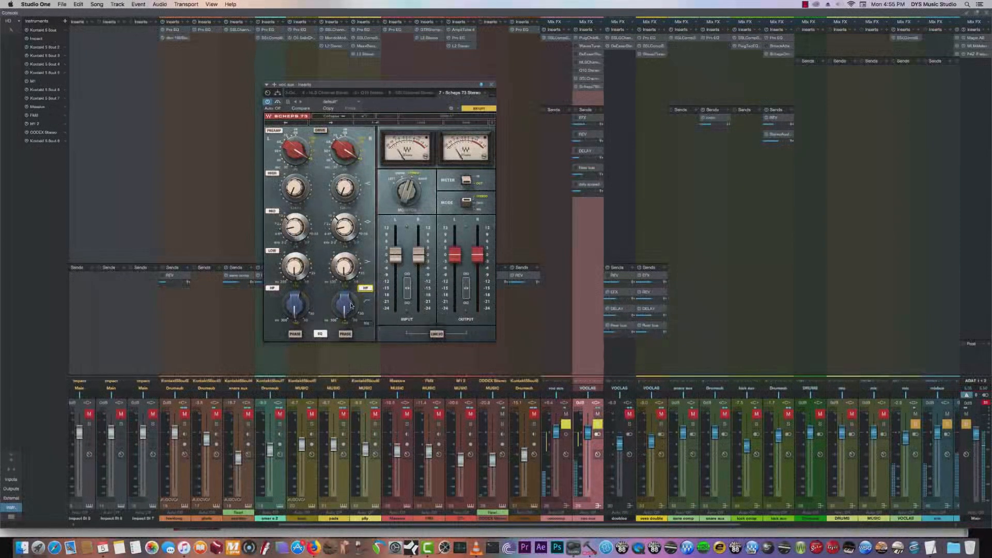
{"action": "left_click", "coordinate": [366, 289]}
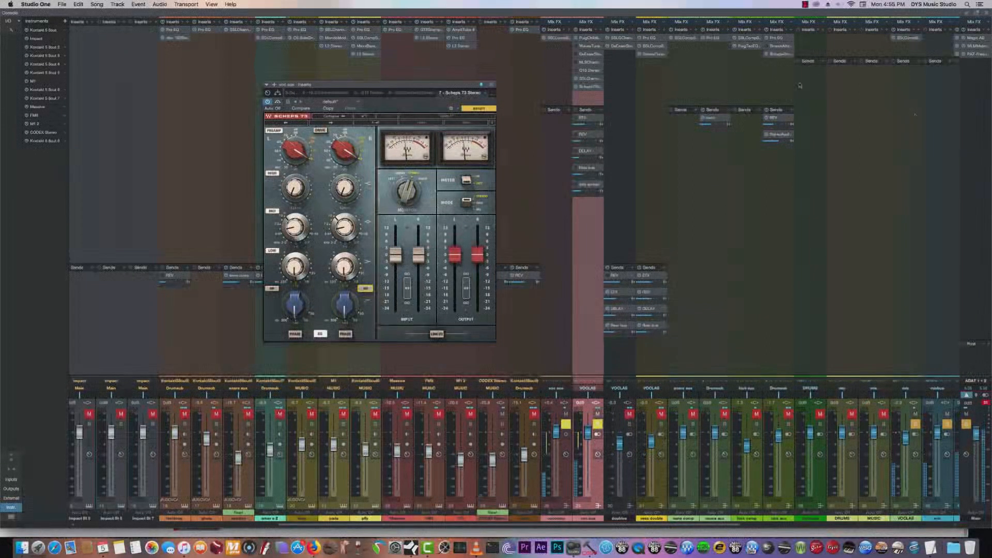
{"action": "left_click", "coordinate": [364, 288]}
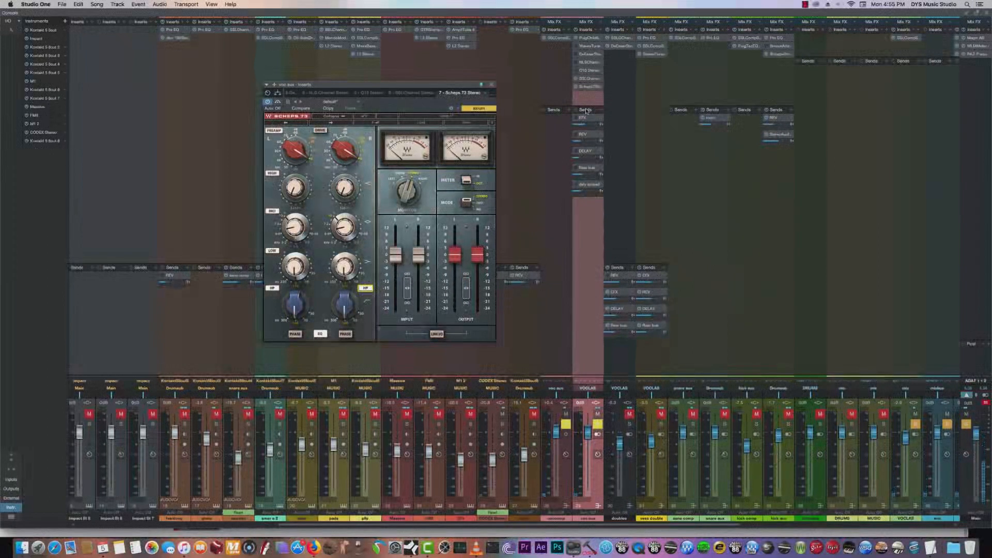
- View the Waves Tune Real-Time settings on the aux channel and close both it and the Scheps 73
{"action": "left_click", "coordinate": [585, 47]}
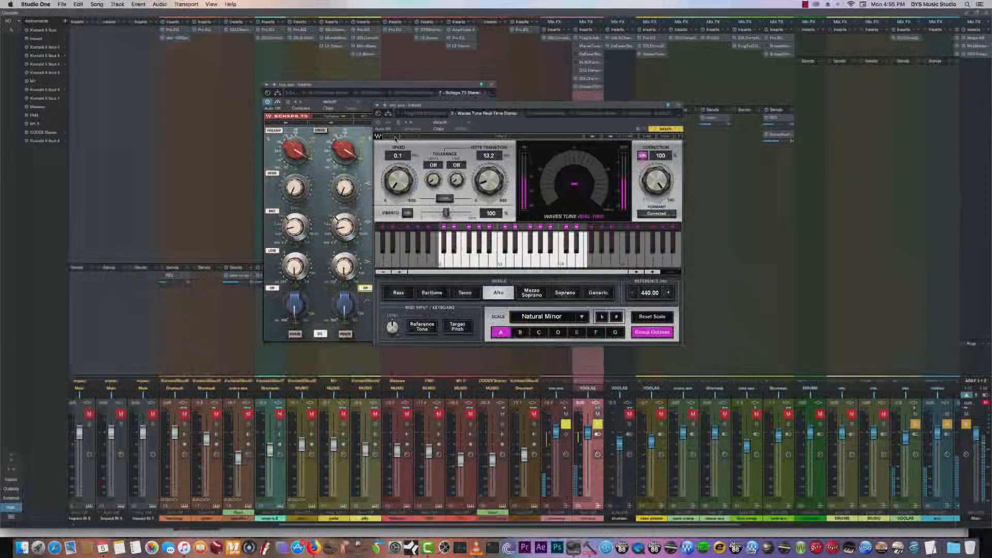
{"action": "left_click", "coordinate": [678, 105]}
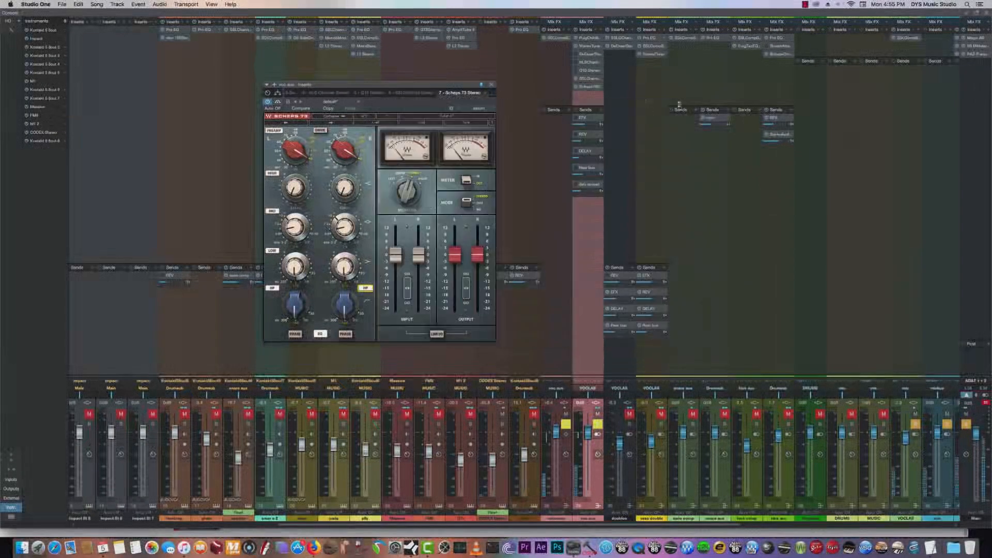
{"action": "left_click", "coordinate": [491, 85]}
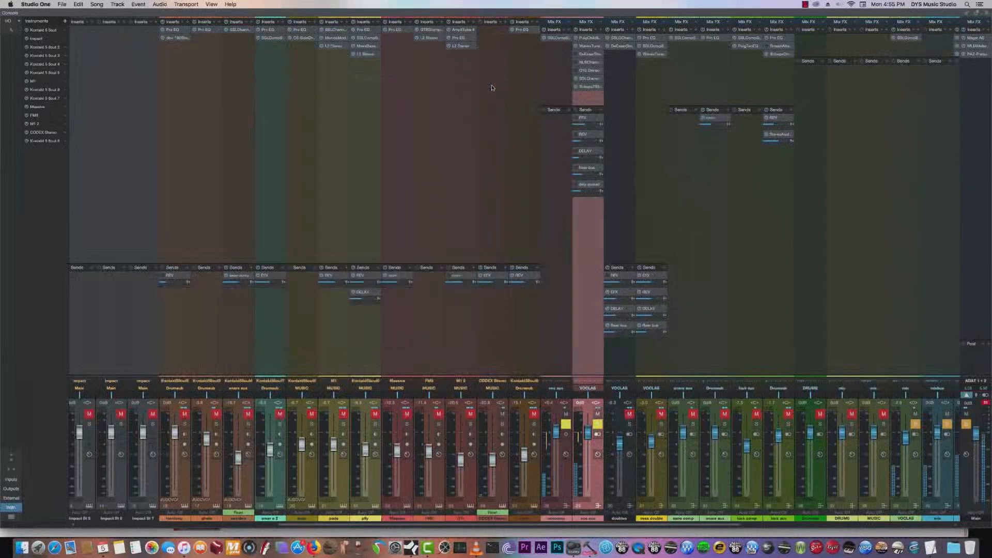
- Activate the aux channel's DeEsser and lower its threshold slightly during vocal playback
{"action": "left_click", "coordinate": [589, 54]}
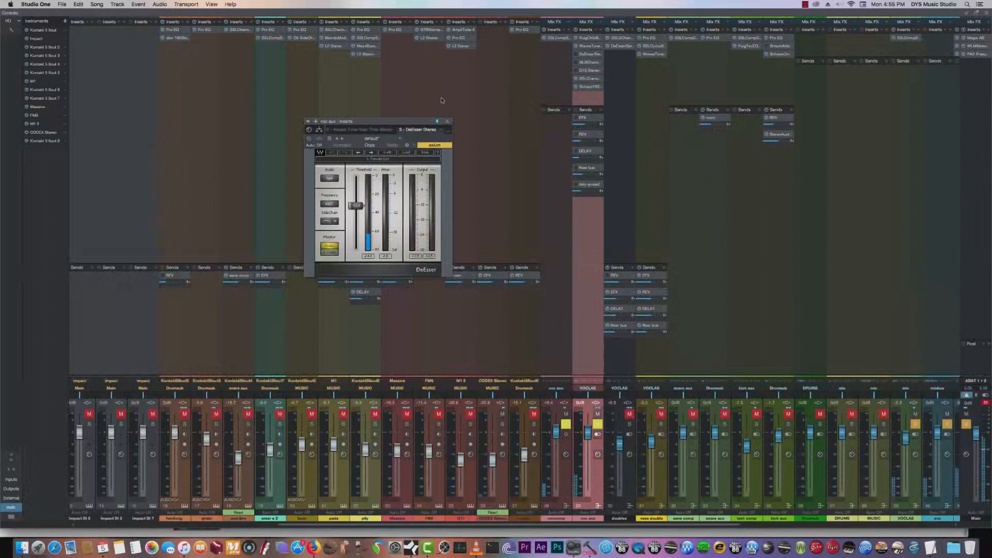
{"action": "left_click", "coordinate": [312, 139]}
{"action": "left_click_drag", "start_coordinate": [356, 205], "coordinate": [355, 208]}
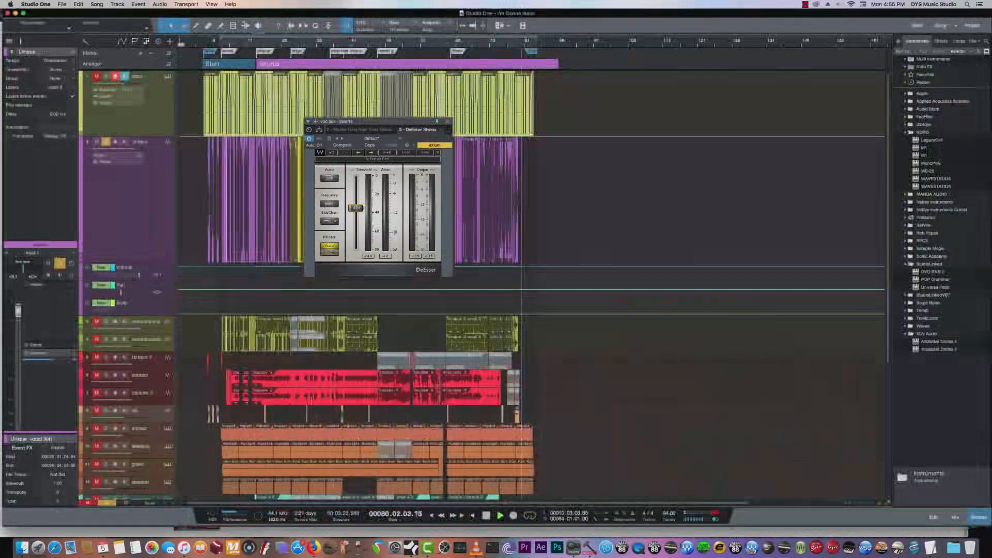
- Solo the bass track in the arrangement so it plays along with the vocal, and return to the console
{"action": "left_click", "coordinate": [986, 14]}
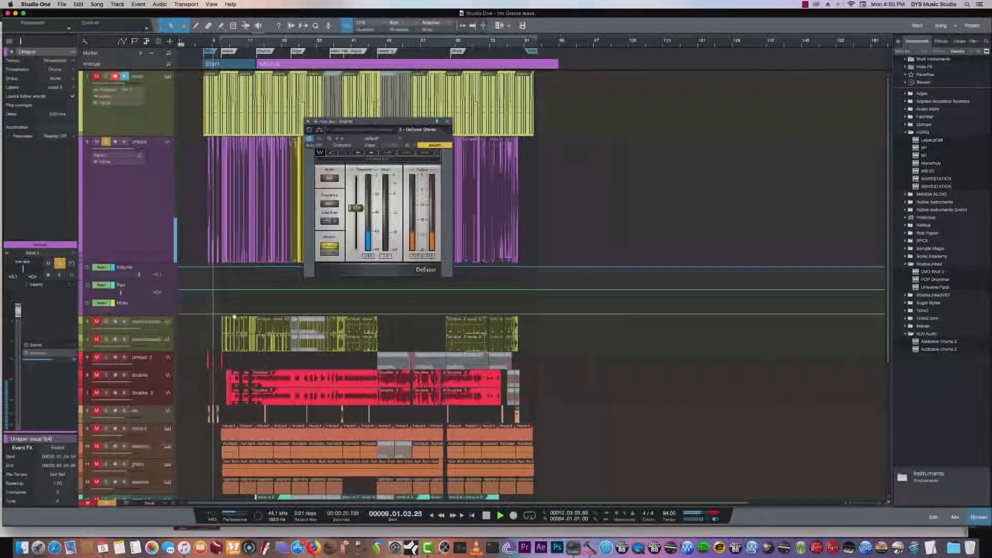
{"action": "left_click_drag", "start_coordinate": [888, 202], "coordinate": [888, 338]}
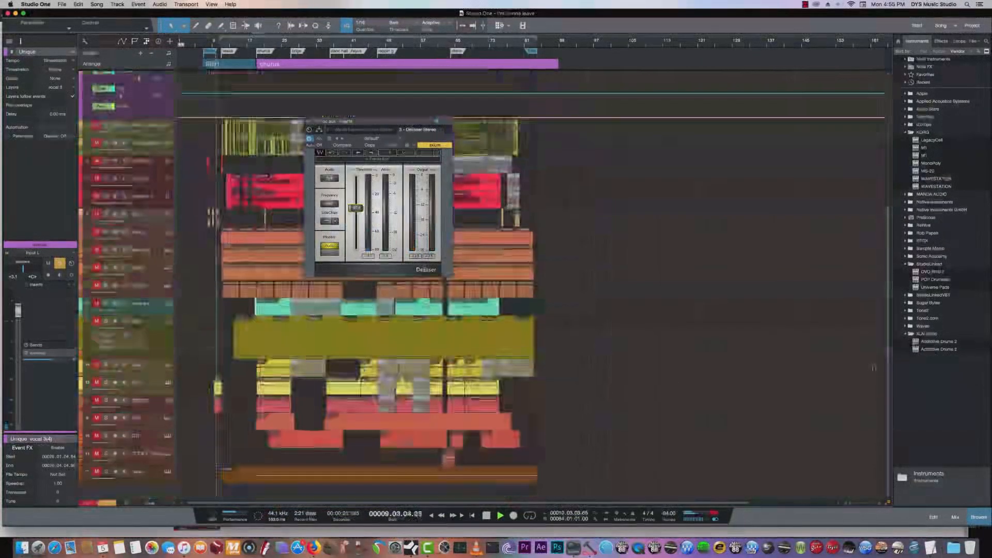
{"action": "left_click", "coordinate": [106, 321]}
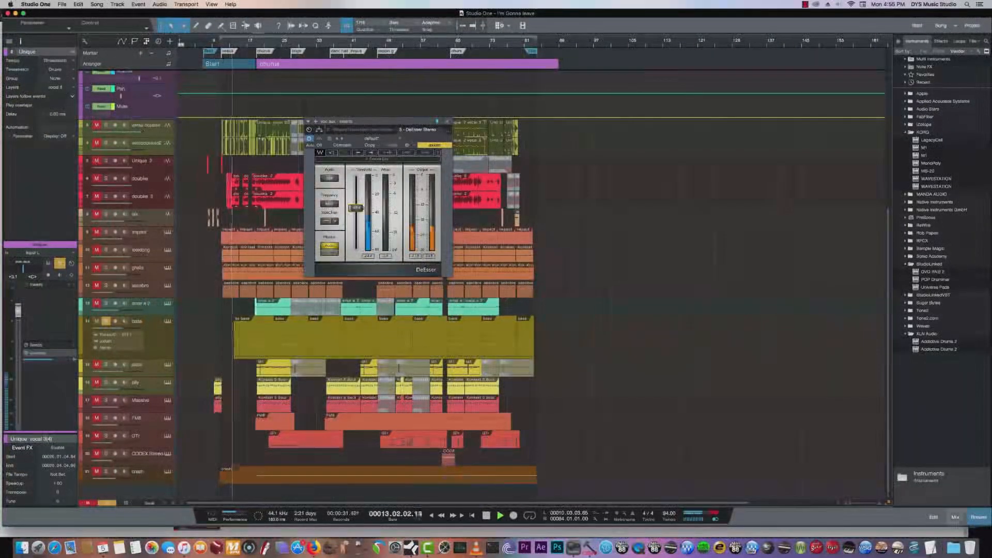
{"action": "key", "text": "F3"}
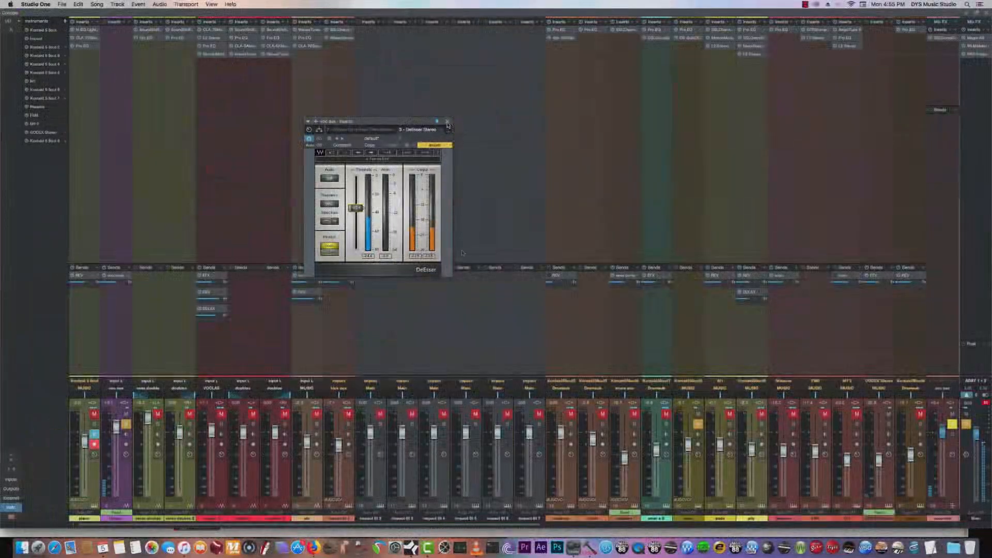
- Open the aux channel's NLS Channel and toggle its bypass during playback to compare, then close it
{"action": "left_click_drag", "start_coordinate": [533, 525], "coordinate": [751, 525]}
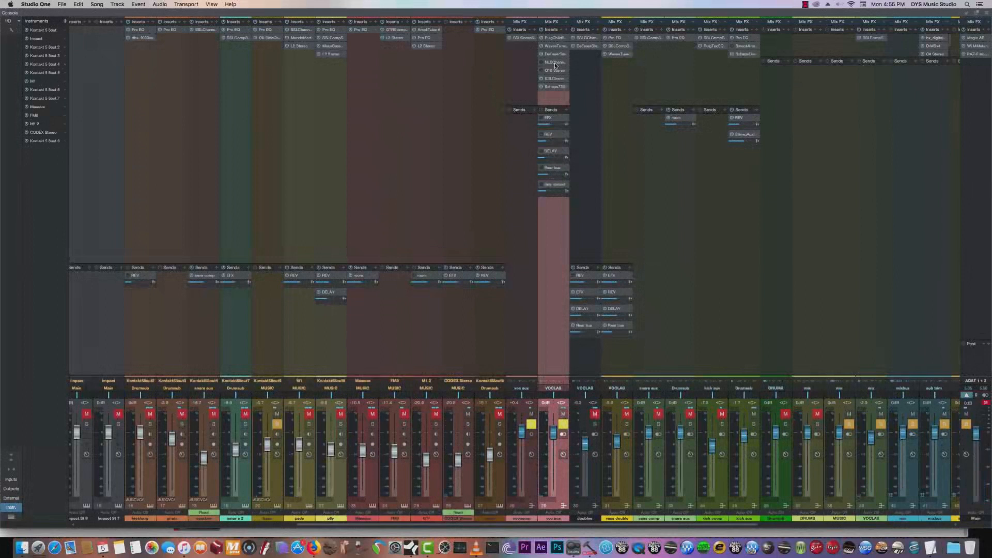
{"action": "left_click", "coordinate": [554, 62]}
{"action": "left_click_drag", "start_coordinate": [503, 103], "coordinate": [403, 102]}
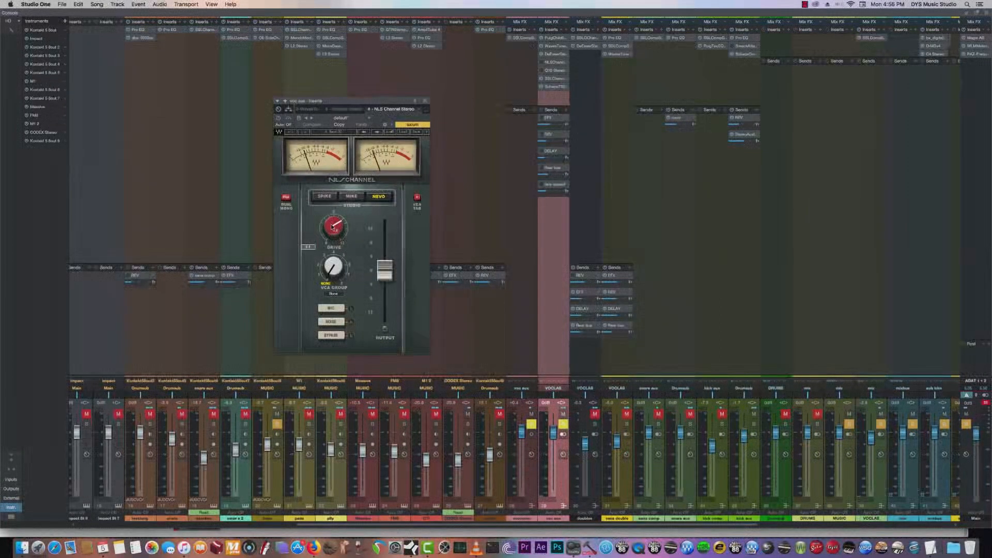
{"action": "left_click", "coordinate": [291, 121]}
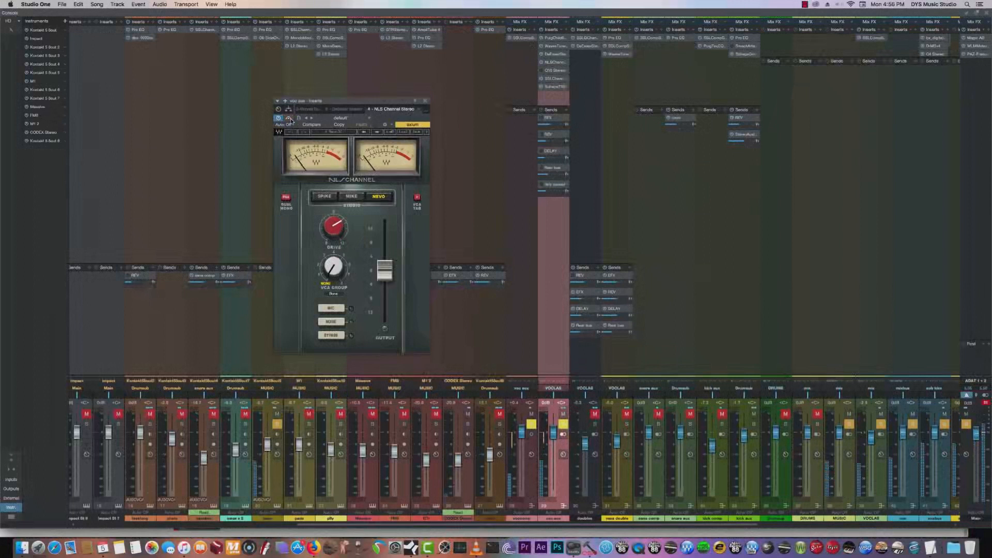
{"action": "left_click", "coordinate": [289, 118]}
{"action": "left_click", "coordinate": [289, 119]}
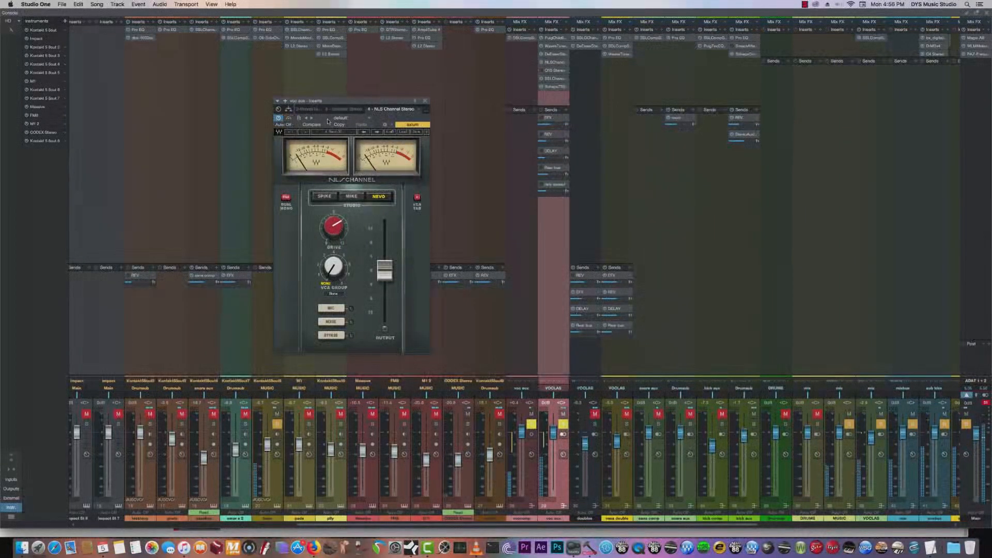
{"action": "left_click", "coordinate": [426, 102]}
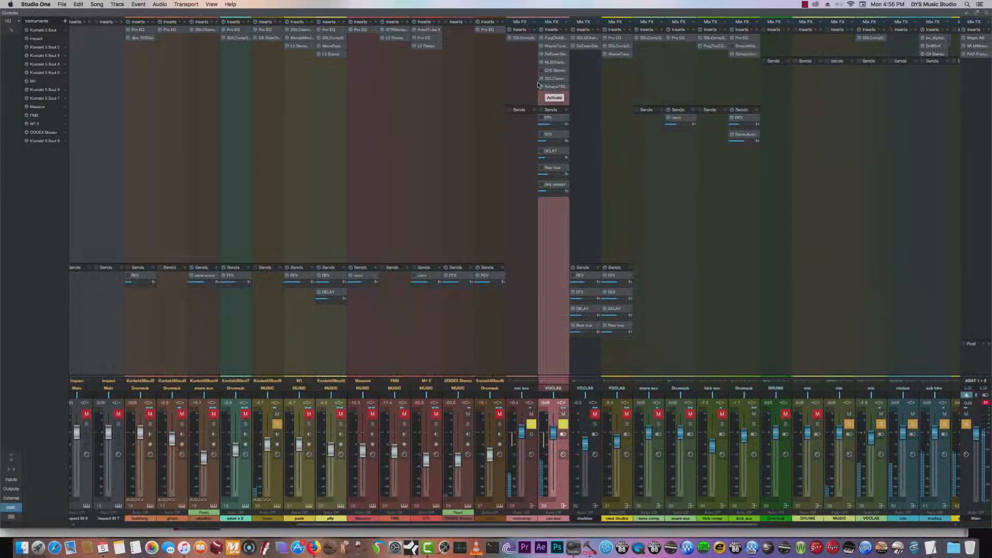
- Stop playback and remove the NLS Channel from the aux channel's inserts
{"action": "key", "text": "space"}
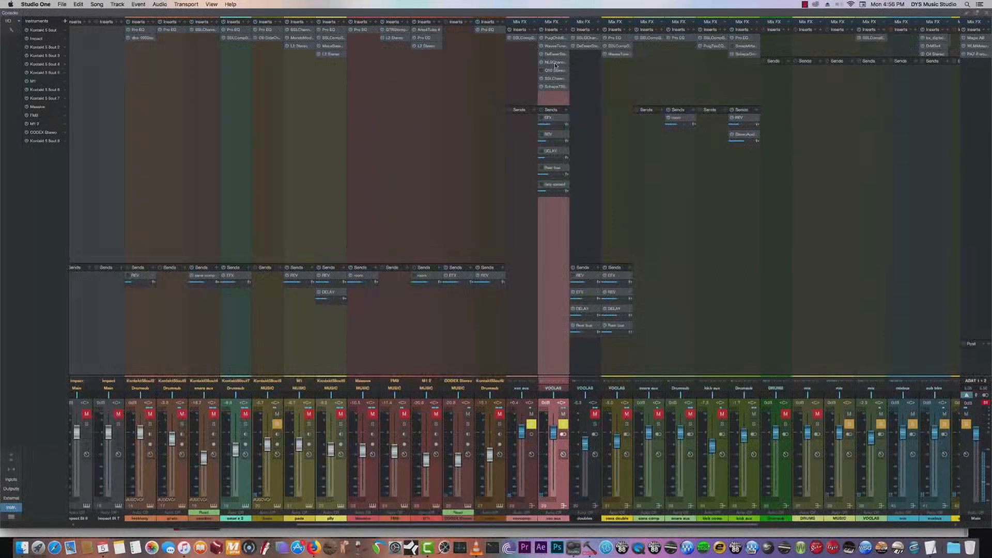
{"action": "right_click", "coordinate": [561, 64]}
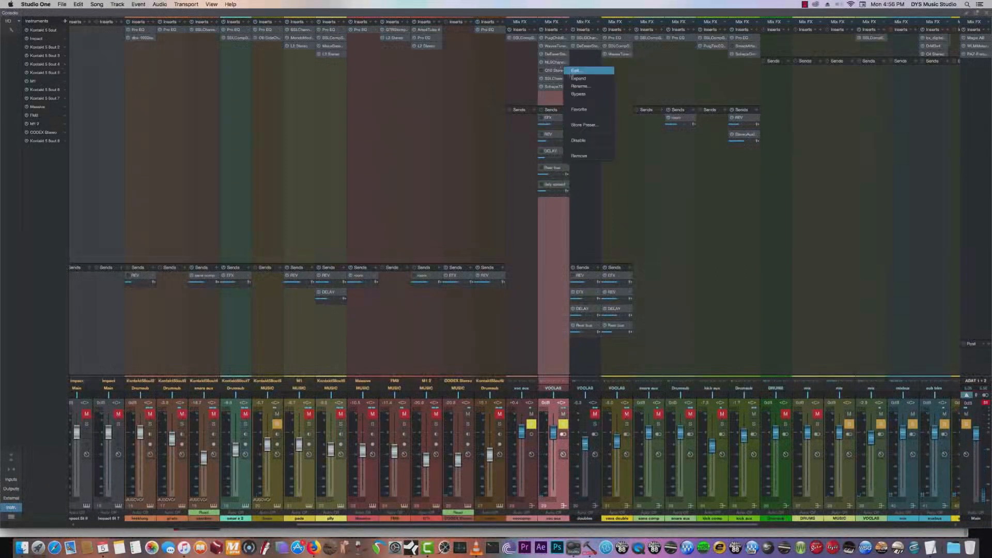
{"action": "left_click", "coordinate": [586, 156]}
- Insert the J37 Stereo tape plug-in from the Distortion category on the aux channel
{"action": "left_click", "coordinate": [566, 30]}
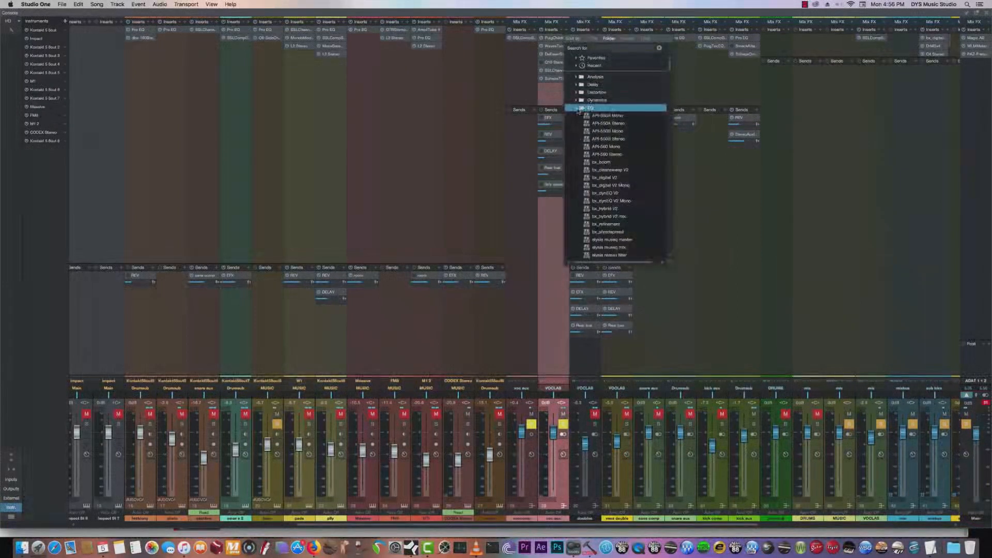
{"action": "left_click", "coordinate": [575, 93]}
{"action": "left_click_drag", "start_coordinate": [669, 62], "coordinate": [669, 72]}
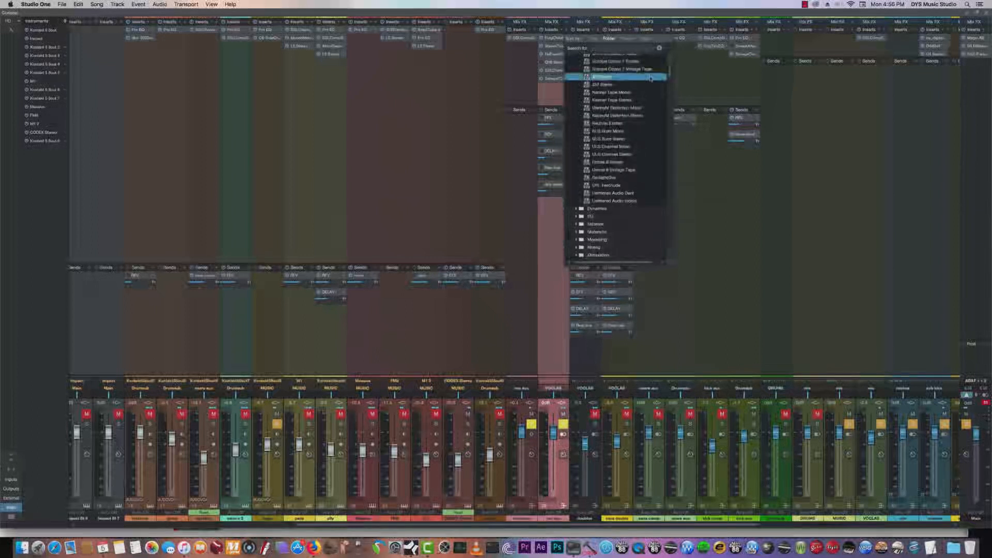
{"action": "left_click", "coordinate": [633, 87]}
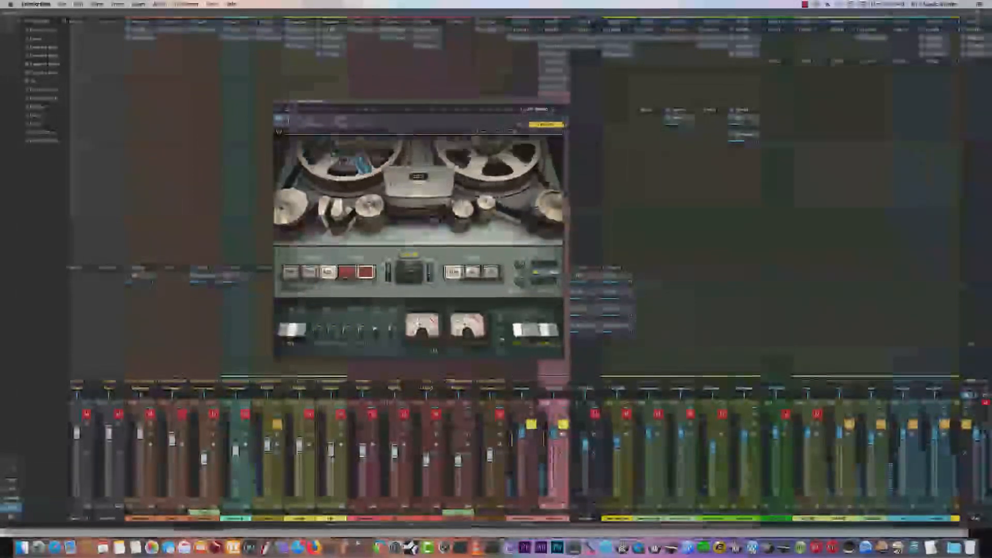
- Close the J37 Stereo and remove it from the aux channel's inserts
{"action": "left_click", "coordinate": [558, 101]}
{"action": "right_click", "coordinate": [563, 87]}
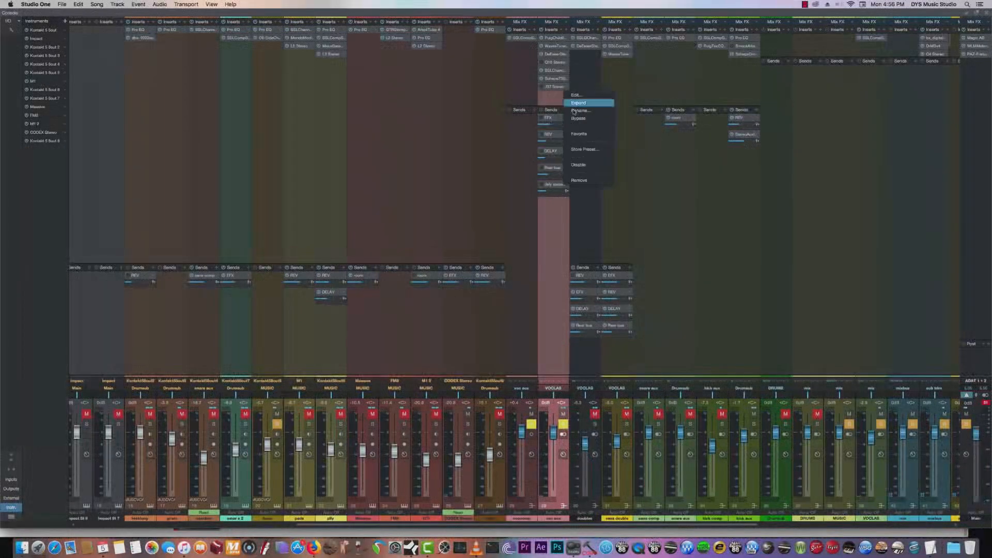
{"action": "left_click", "coordinate": [586, 180]}
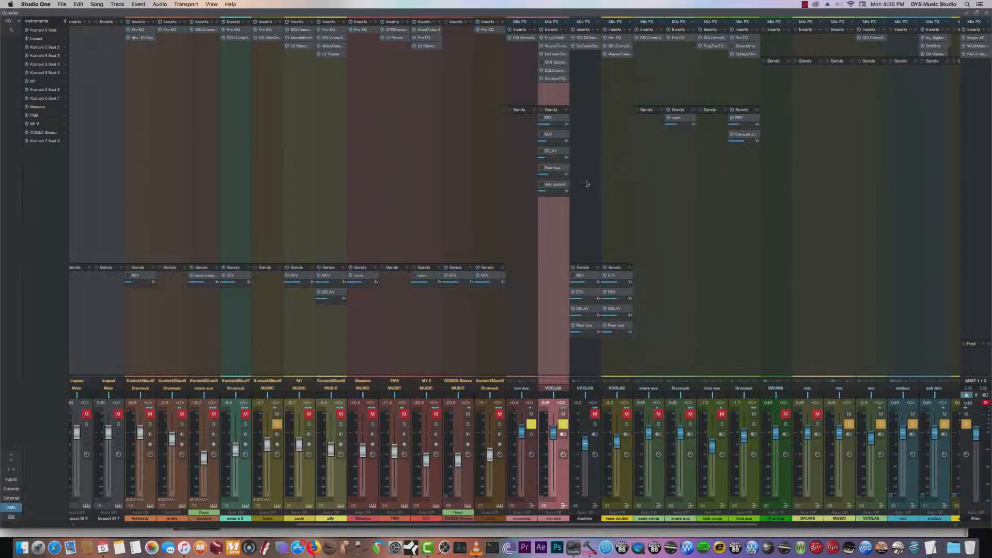
- Insert the NLS Channel Stereo plug-in from the Distortion category on the vocal aux channel
{"action": "left_click", "coordinate": [567, 30]}
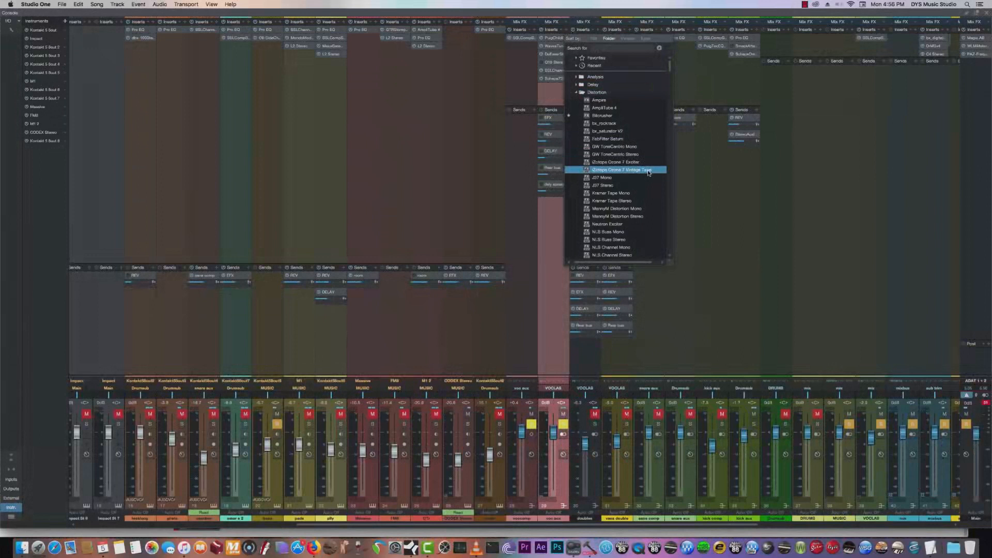
{"action": "scroll", "coordinate": [669, 73], "scroll_direction": "down", "scroll_amount": 3}
{"action": "left_click_drag", "start_coordinate": [669, 73], "coordinate": [670, 75]}
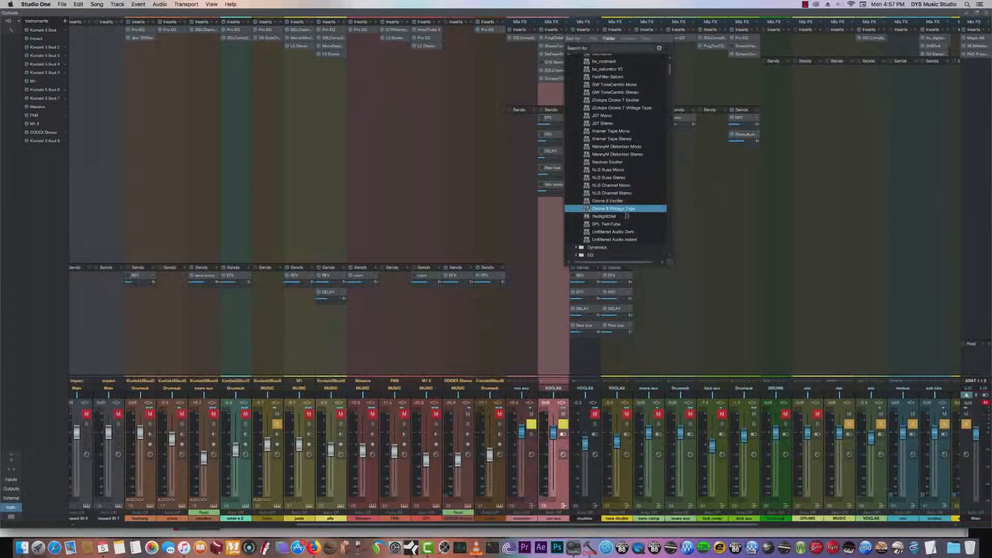
{"action": "left_click", "coordinate": [630, 194]}
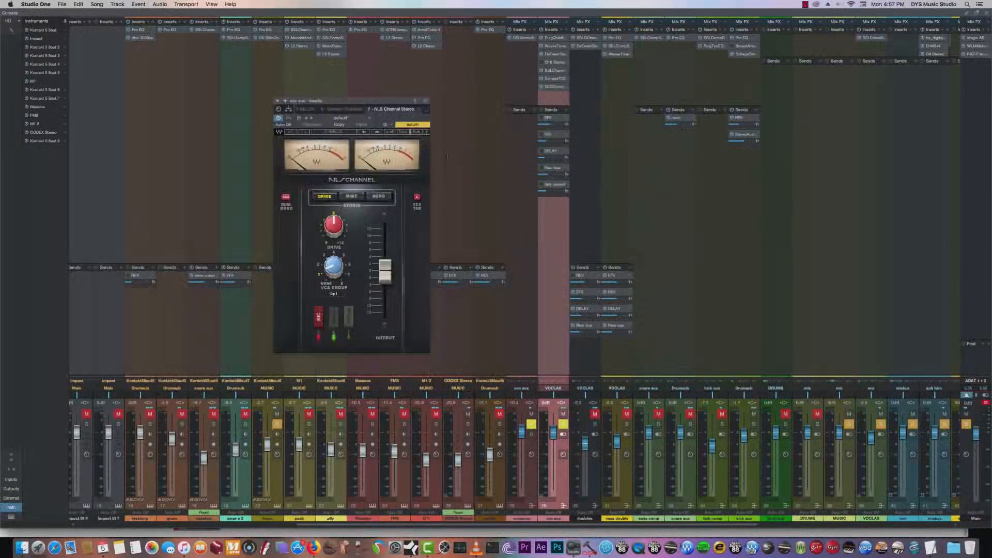
- Cycle the NLS Channel through its Spike, Mike and Nevo console models, leave it on Nevo, and close it
{"action": "left_click", "coordinate": [351, 197]}
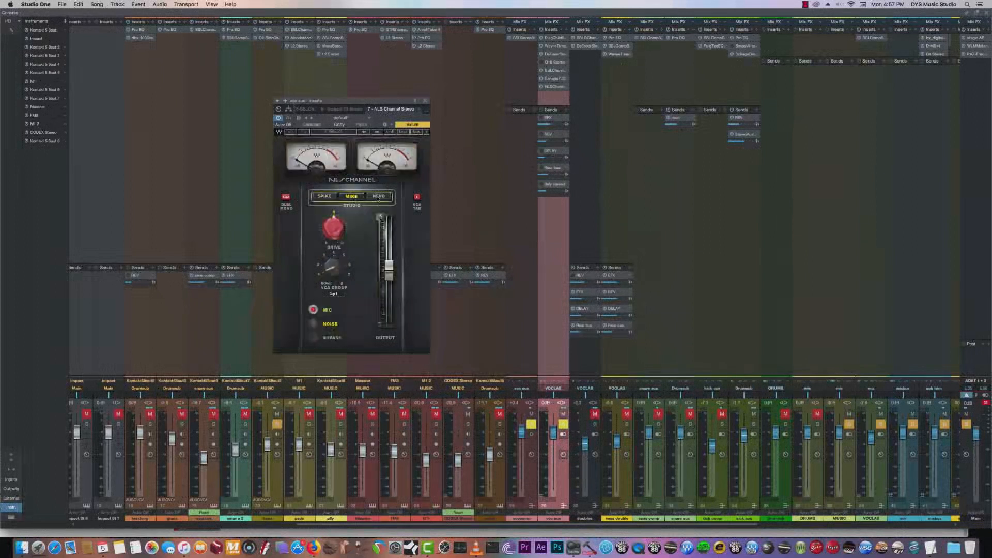
{"action": "left_click", "coordinate": [377, 197]}
{"action": "left_click", "coordinate": [340, 308]}
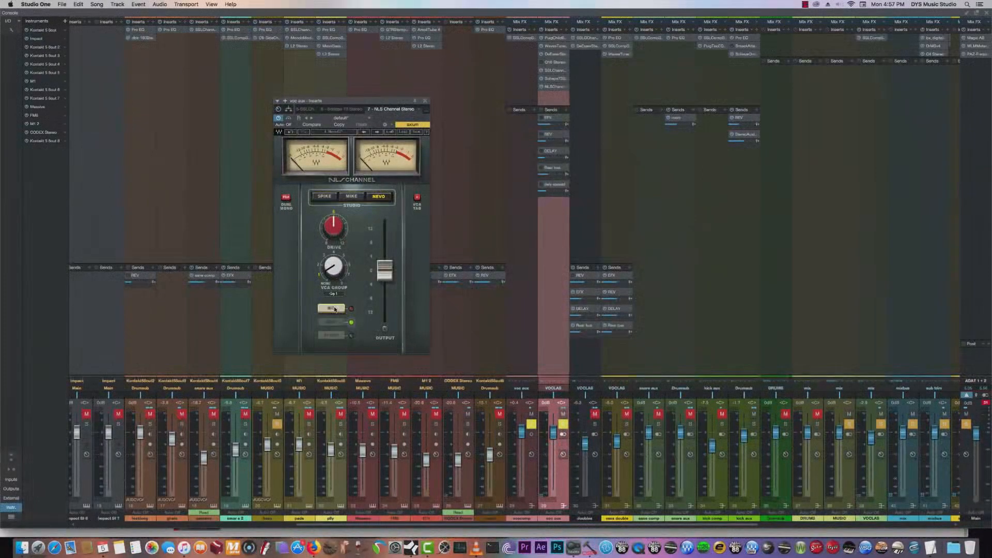
{"action": "left_click", "coordinate": [324, 196]}
{"action": "left_click", "coordinate": [353, 197]}
{"action": "left_click", "coordinate": [378, 196]}
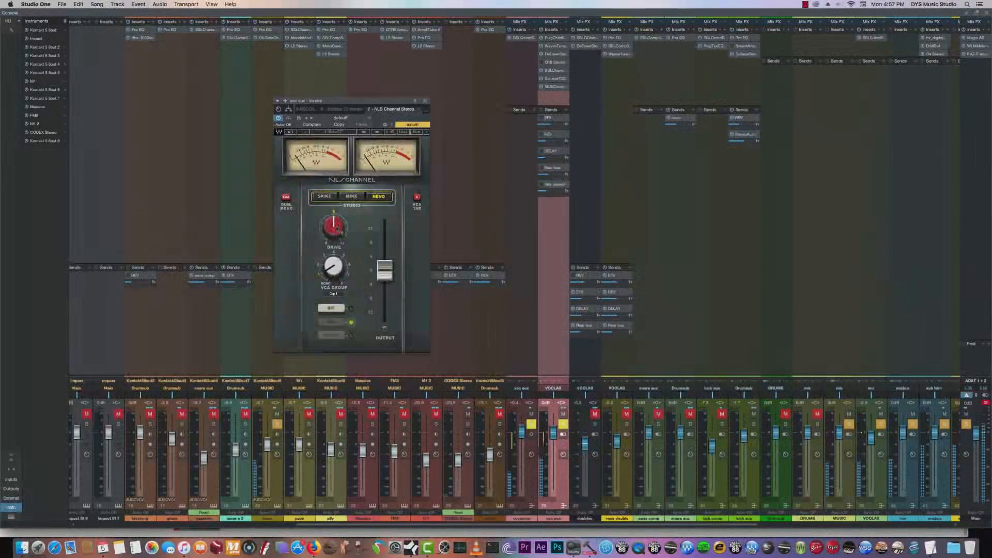
{"action": "left_click", "coordinate": [425, 101]}
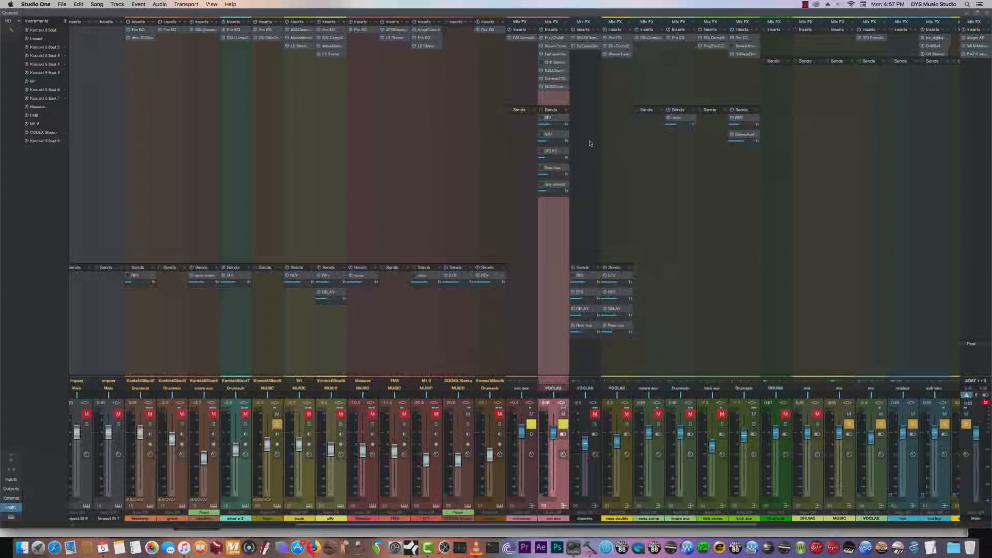
- Open the vocal aux channel's Q10 Stereo equalizer, compare its classic, modern and expanded interfaces, inspect its bands, and close it
{"action": "left_click", "coordinate": [555, 63]}
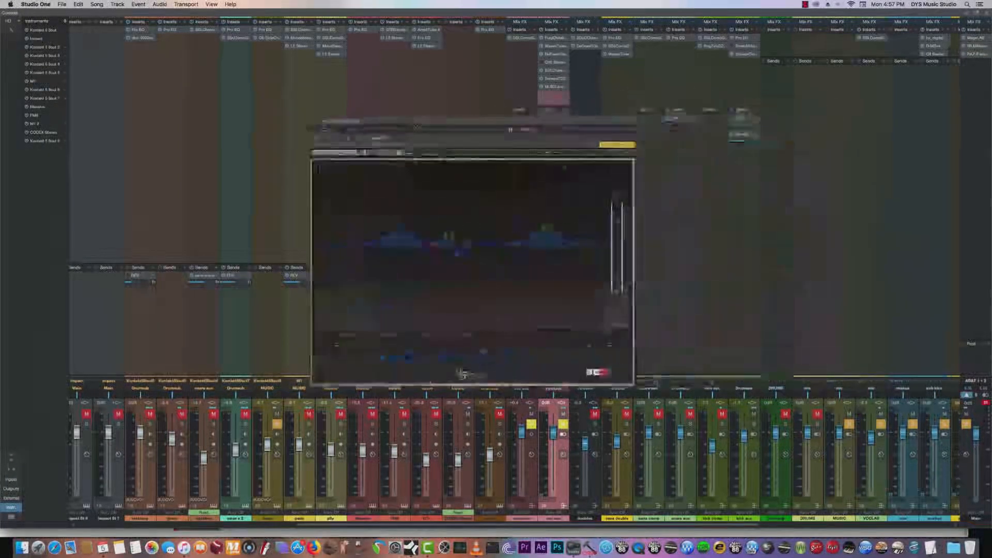
{"action": "left_click", "coordinate": [365, 153]}
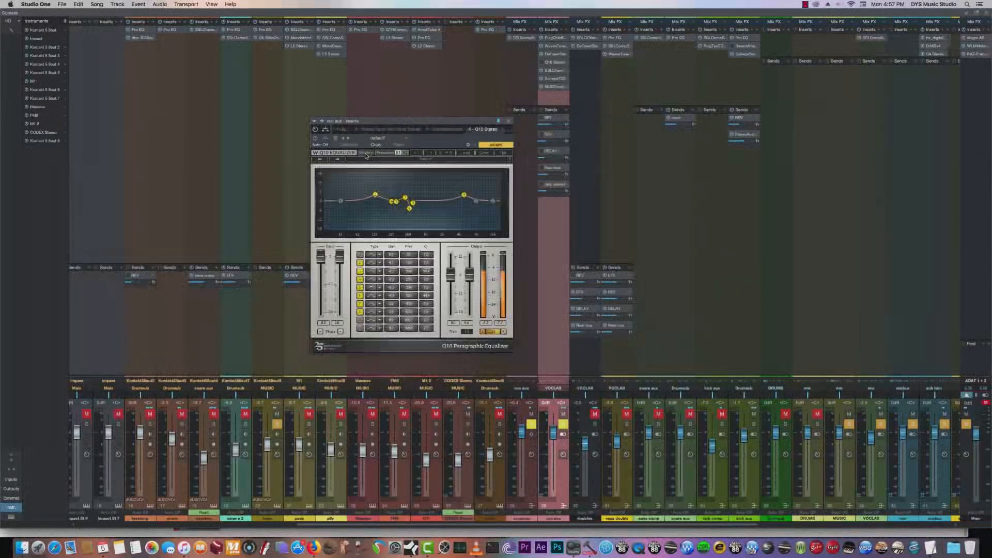
{"action": "left_click", "coordinate": [371, 154]}
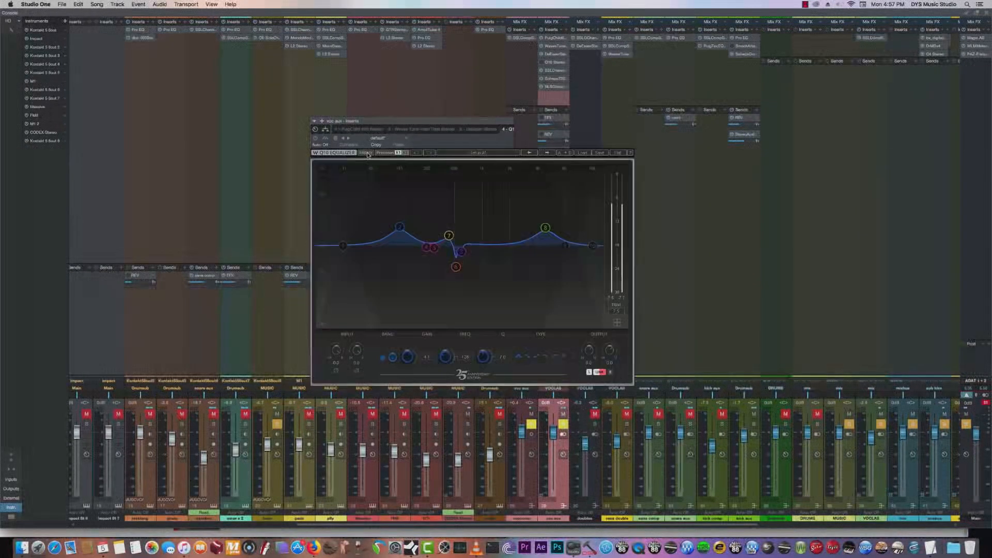
{"action": "left_click", "coordinate": [615, 324]}
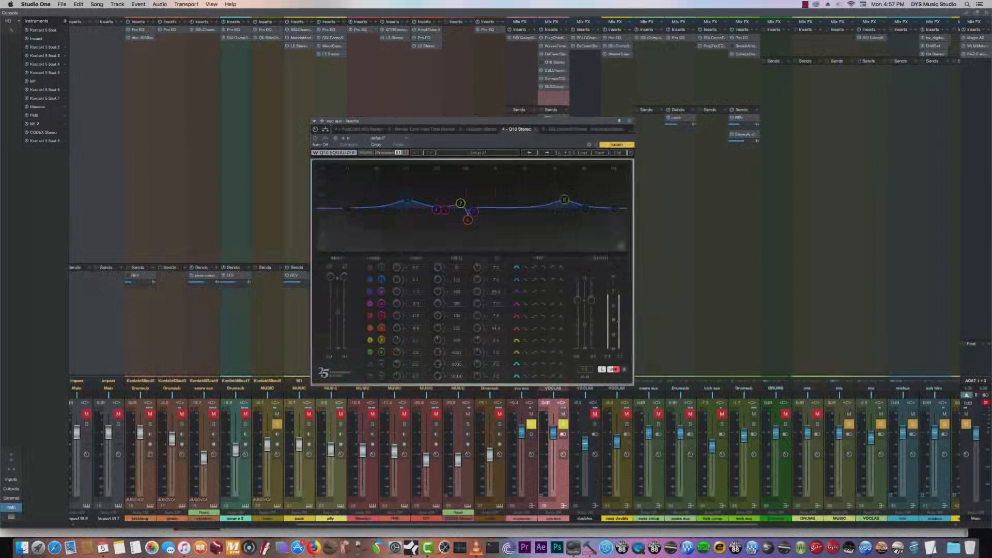
{"action": "left_click", "coordinate": [621, 247]}
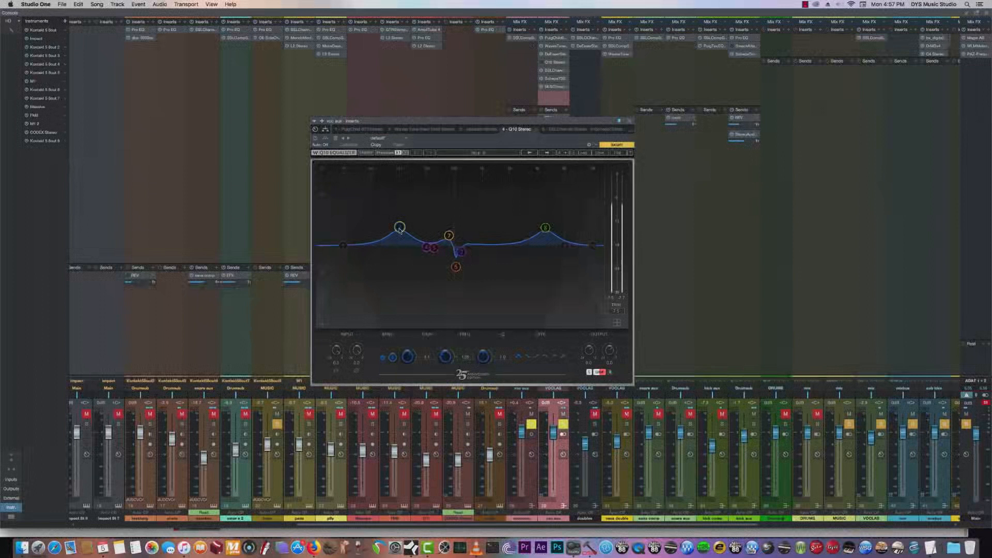
{"action": "left_click", "coordinate": [448, 237]}
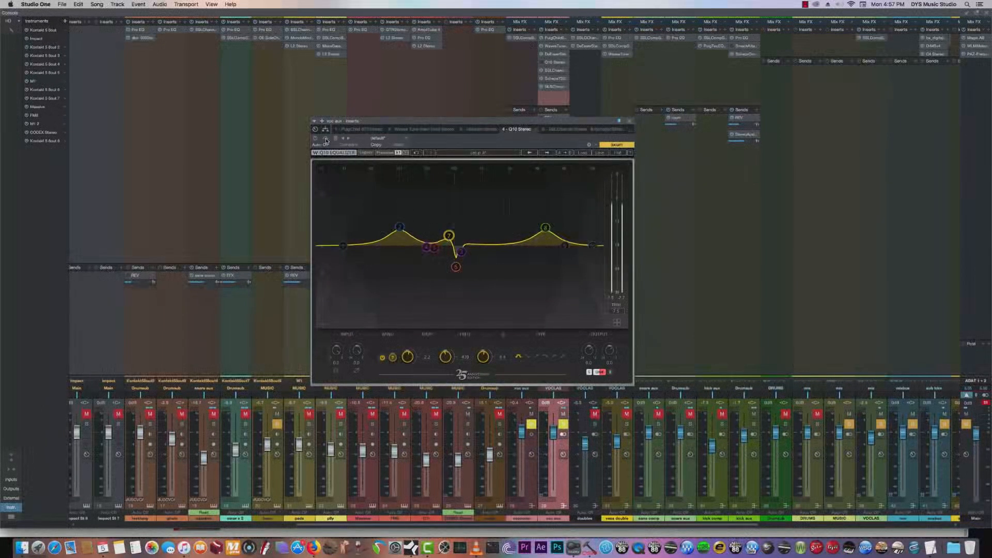
{"action": "left_click", "coordinate": [630, 121]}
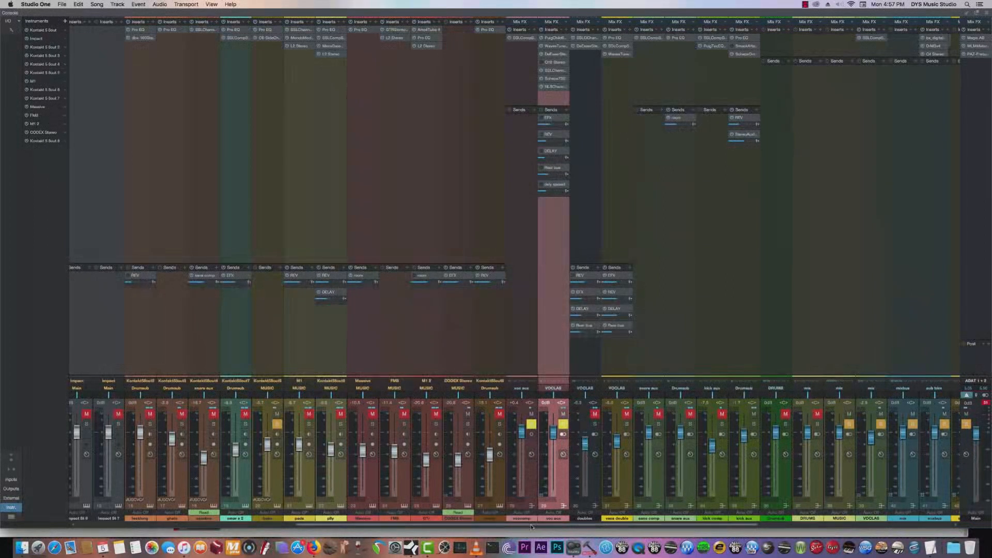
- Return from the console to the arrangement and start playback near the beginning of the verse
{"action": "left_click_drag", "start_coordinate": [527, 523], "coordinate": [613, 523]}
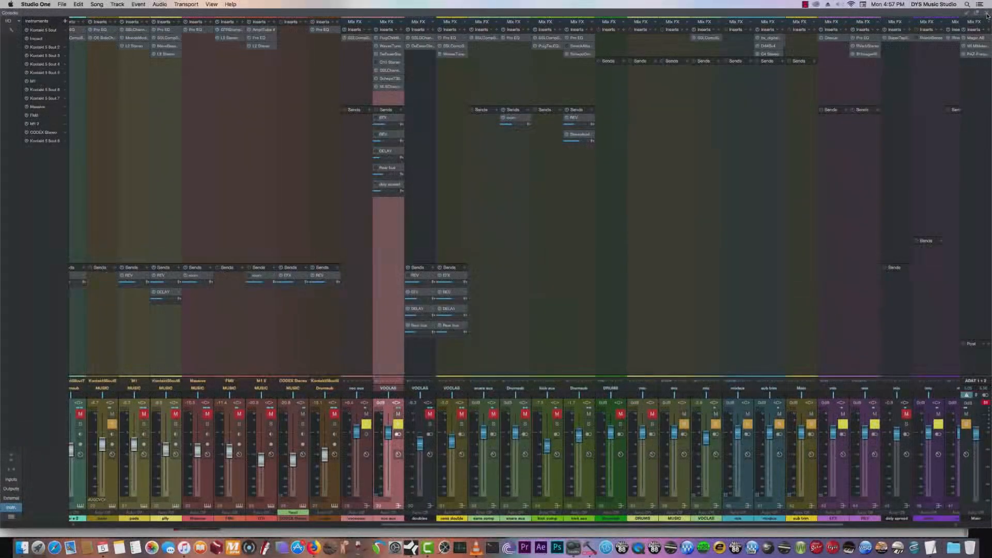
{"action": "key", "text": "F3"}
{"action": "left_click", "coordinate": [225, 45]}
{"action": "key", "text": "space"}
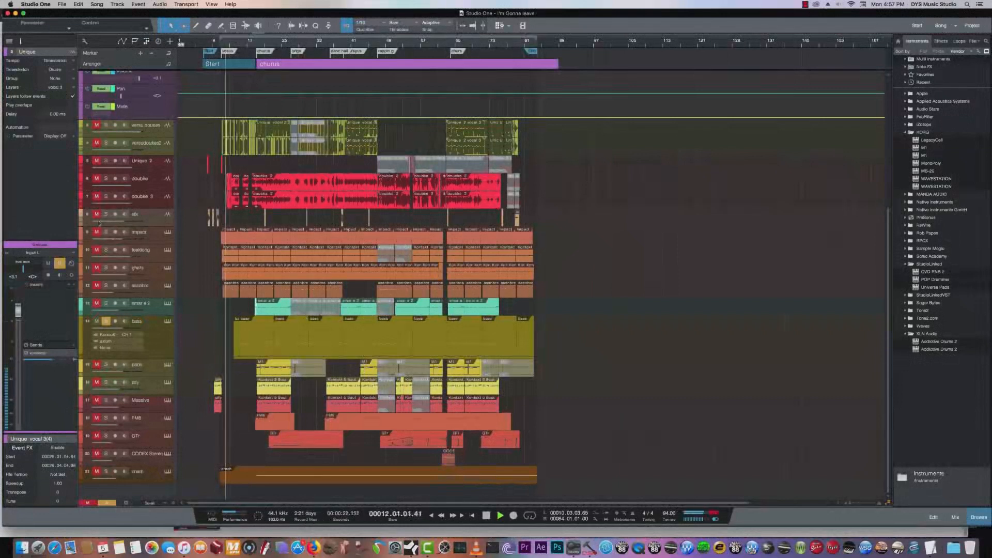
- Unmute the effects, impact, percussion and snare tracks above the bass during playback, and select the bass track
{"action": "left_click", "coordinate": [96, 214]}
{"action": "left_click", "coordinate": [96, 232]}
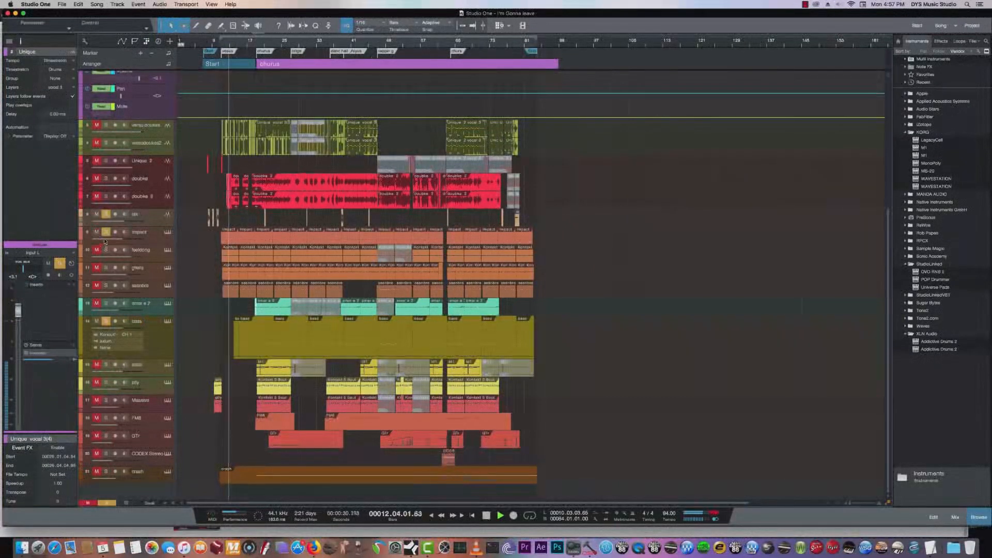
{"action": "left_click", "coordinate": [97, 268]}
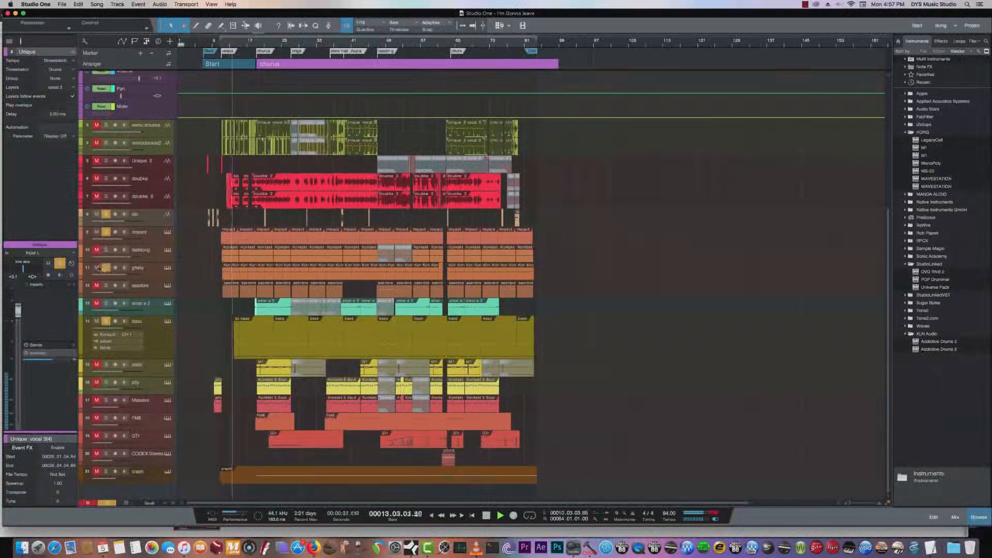
{"action": "left_click", "coordinate": [96, 285]}
{"action": "left_click", "coordinate": [97, 305]}
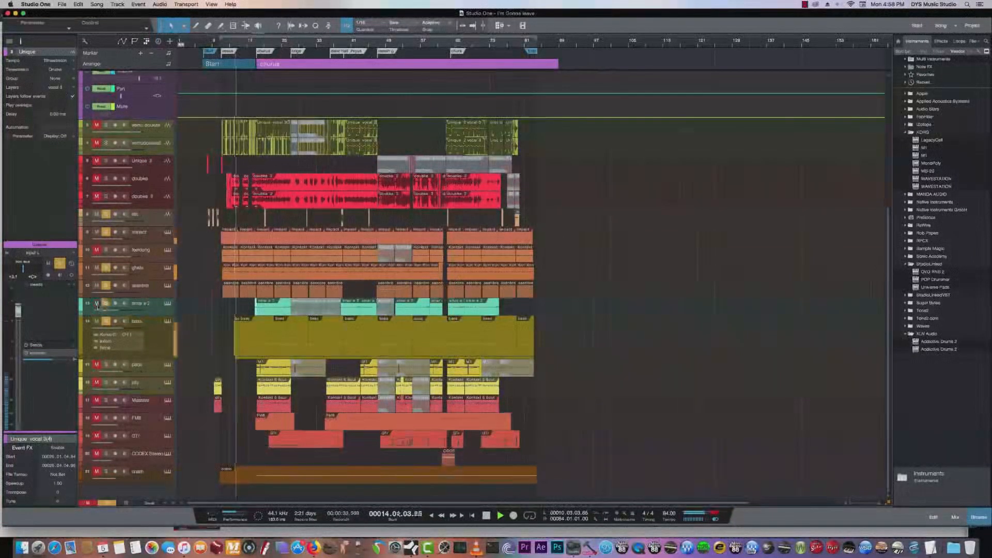
{"action": "left_click", "coordinate": [159, 343]}
- Reopen the console, select the vocal aux channel and open its Q10 Stereo equalizer
{"action": "left_click", "coordinate": [955, 517]}
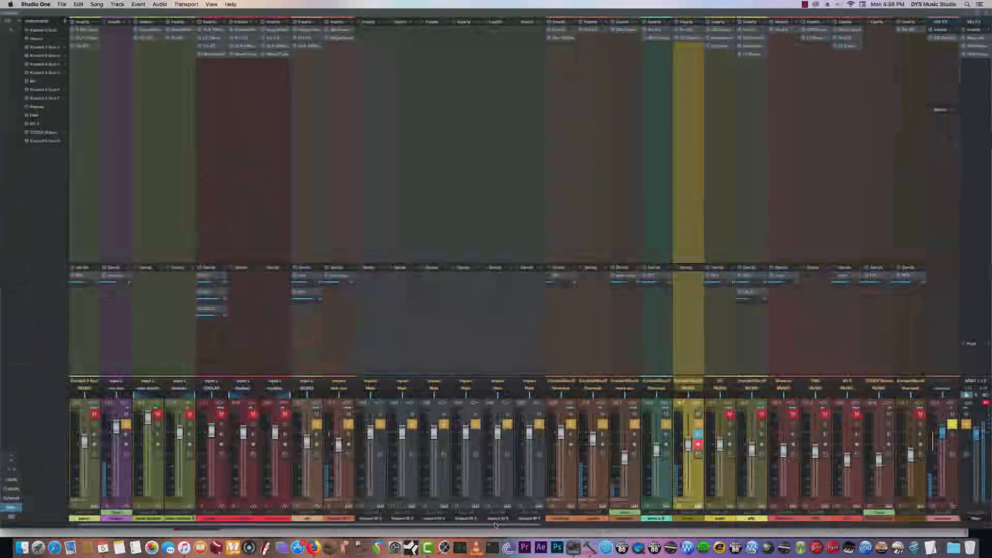
{"action": "left_click_drag", "start_coordinate": [532, 526], "coordinate": [777, 525]}
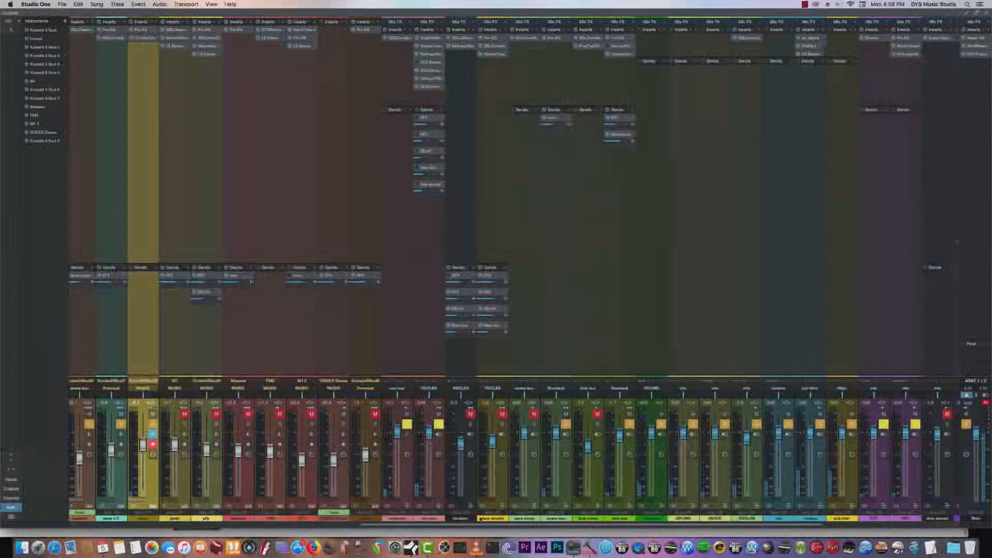
{"action": "left_click", "coordinate": [439, 469]}
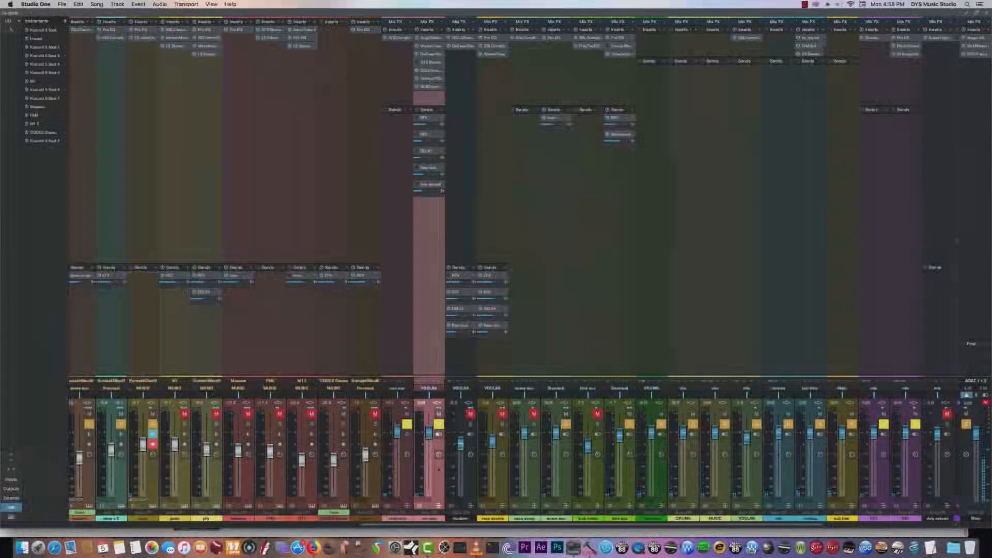
{"action": "left_click", "coordinate": [432, 62]}
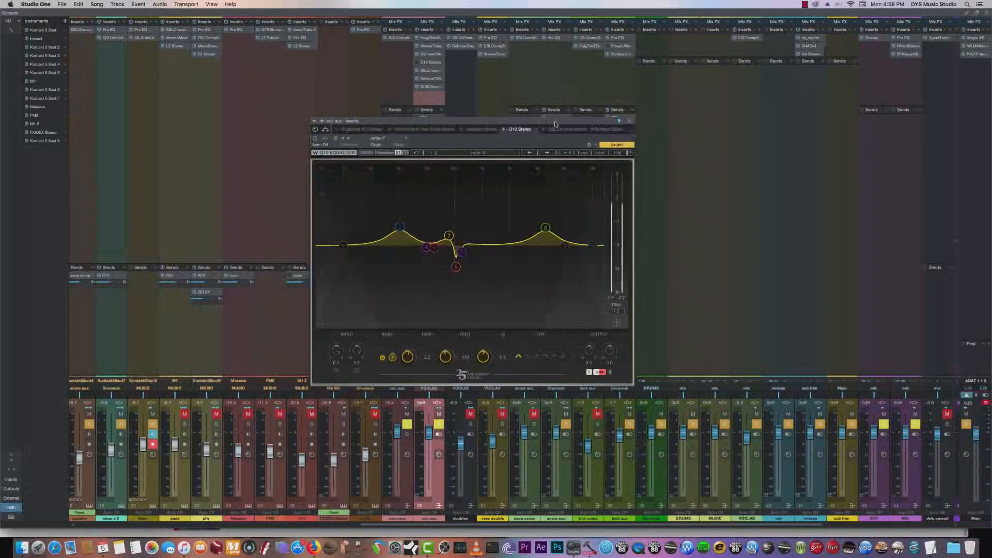
- Toggle the Q10's bypass on and off during playback to compare the vocal, and close the equalizer
{"action": "key", "text": "space"}
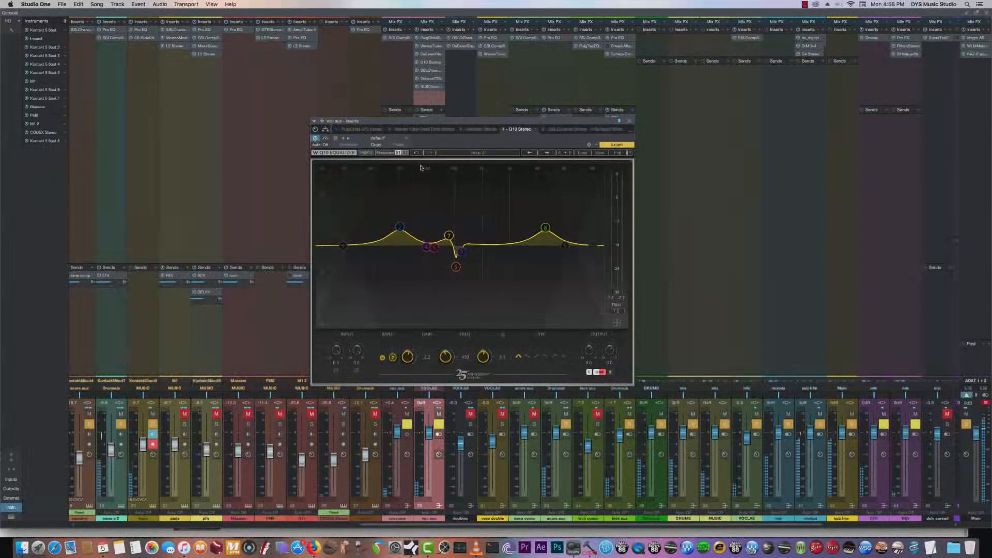
{"action": "left_click", "coordinate": [325, 138]}
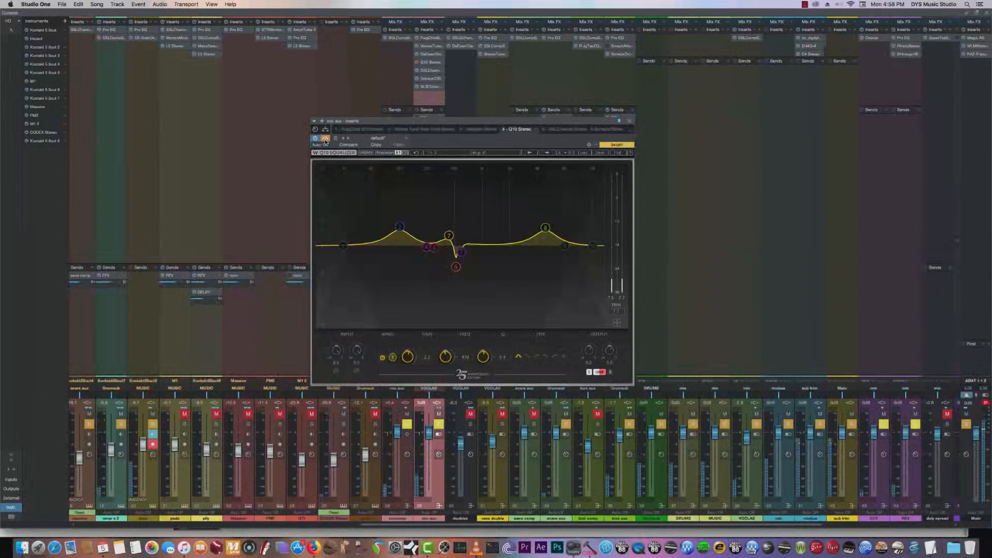
{"action": "left_click", "coordinate": [325, 139]}
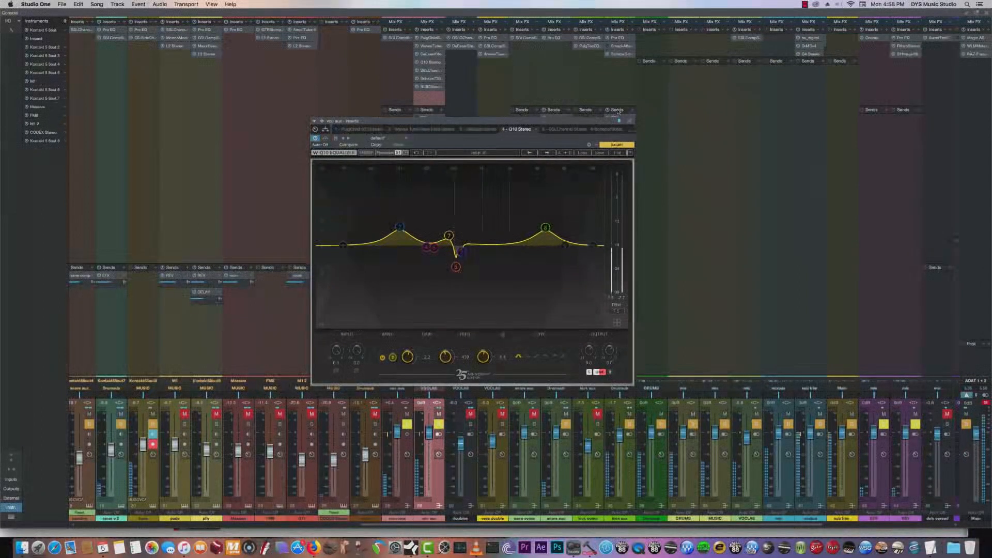
{"action": "left_click", "coordinate": [630, 121]}
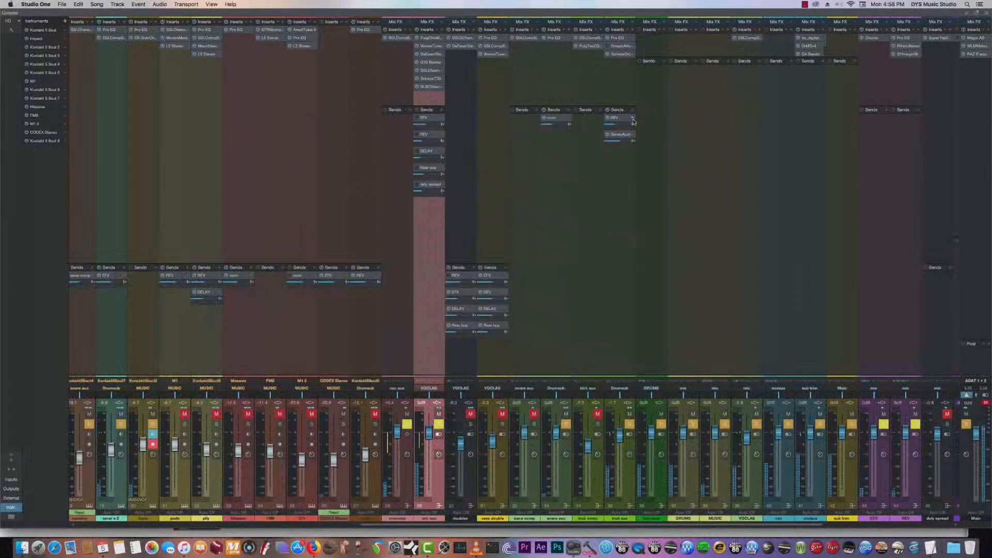
- View the Chorus on the vocal's EFX send, and unmute the dely spread, Rear bus and neighbouring room effect channels
{"action": "left_click", "coordinate": [432, 120]}
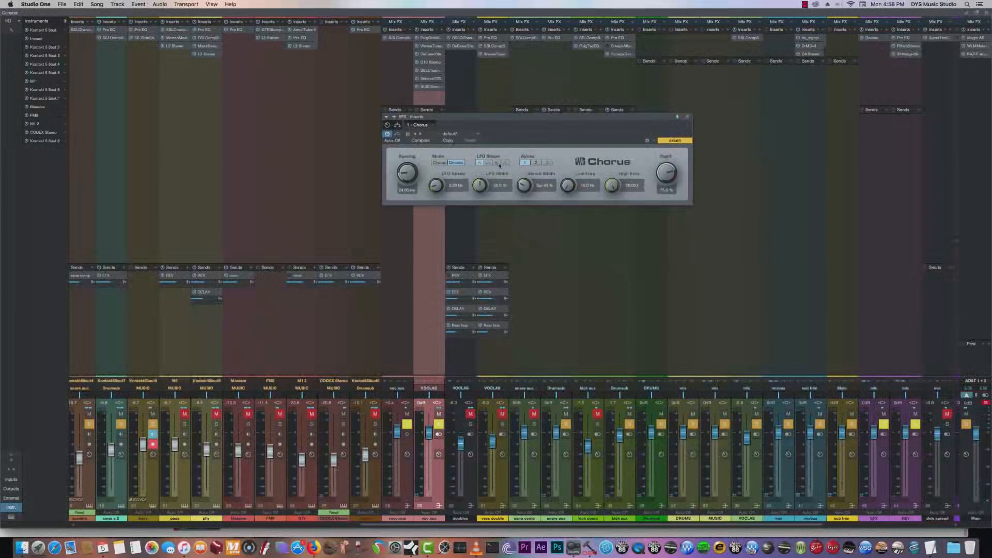
{"action": "left_click", "coordinate": [687, 118]}
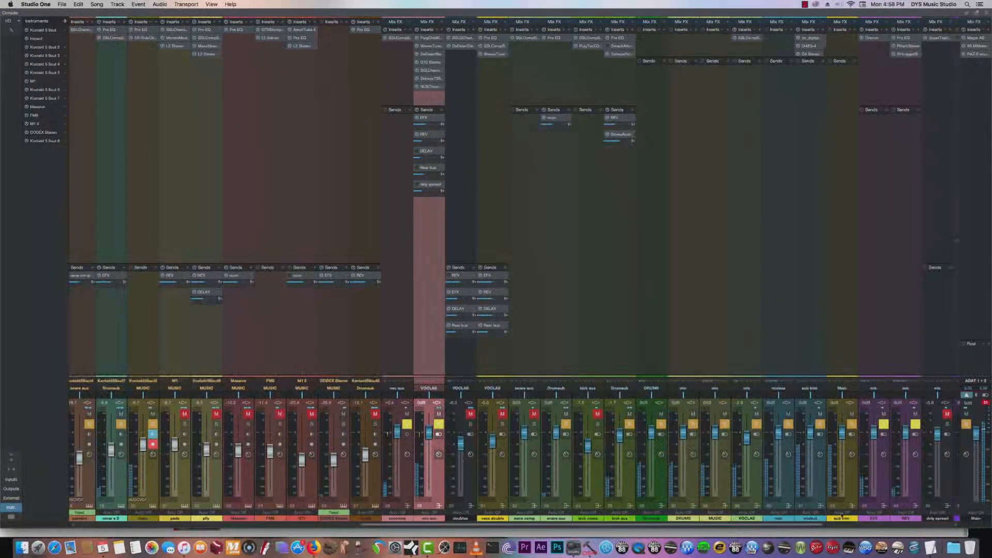
{"action": "left_click_drag", "start_coordinate": [630, 525], "coordinate": [920, 523]}
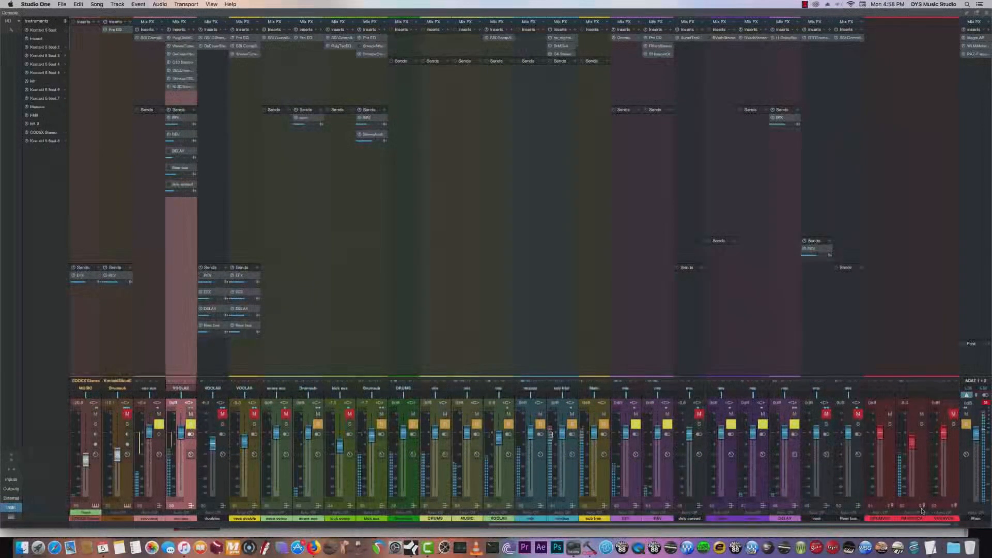
{"action": "left_click", "coordinate": [699, 414]}
{"action": "left_click", "coordinate": [858, 414]}
{"action": "left_click", "coordinate": [826, 414]}
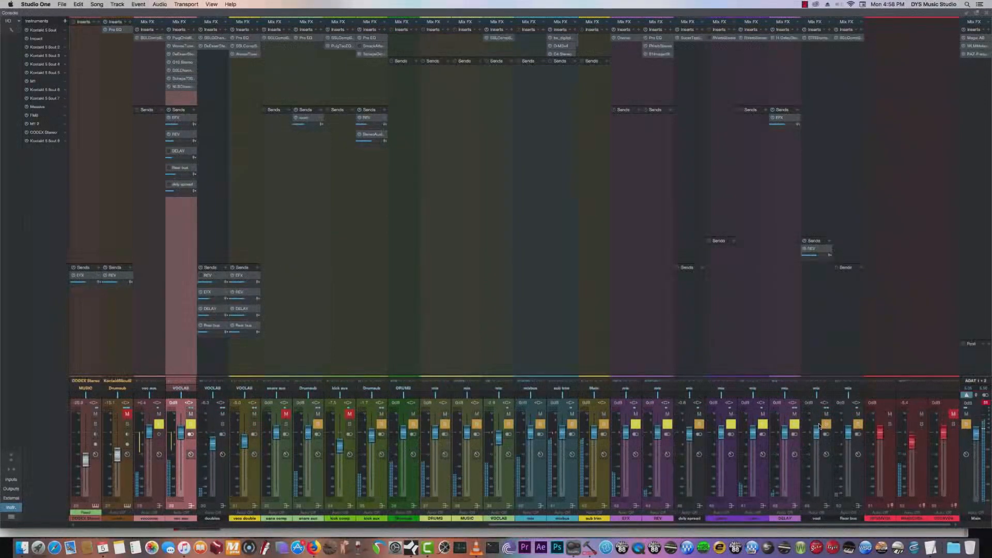
- Open the DELAY send's H-Delay to examine its feedback and filters, and open the dely spread send's SuperTap 2-Taps
{"action": "double_click", "coordinate": [178, 153]}
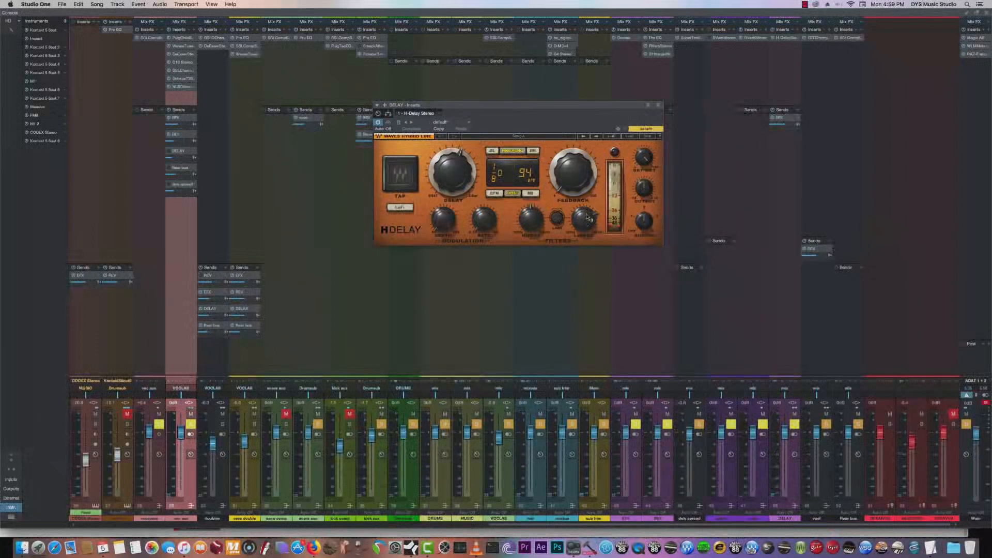
{"action": "left_click", "coordinate": [567, 189]}
{"action": "left_click", "coordinate": [544, 224]}
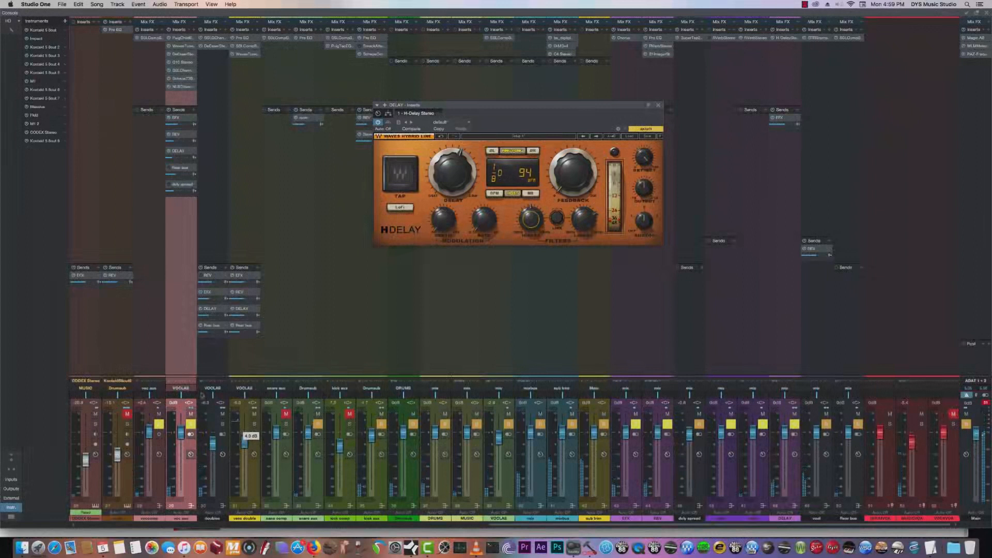
{"action": "double_click", "coordinate": [180, 189]}
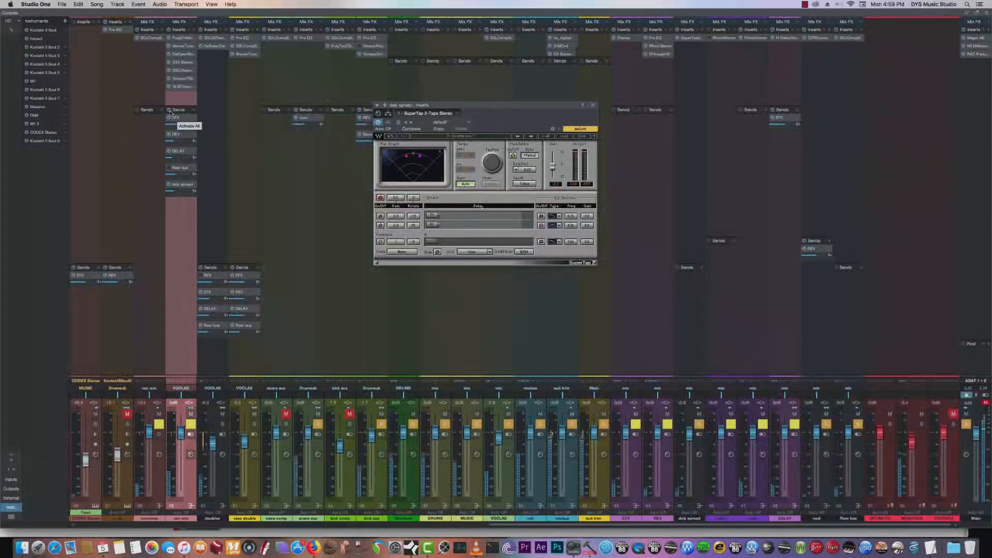
- Toggle all of the vocal aux channel's sends to compare, and open the Rear bus send's SSLComp Stereo compressor
{"action": "left_click", "coordinate": [170, 112]}
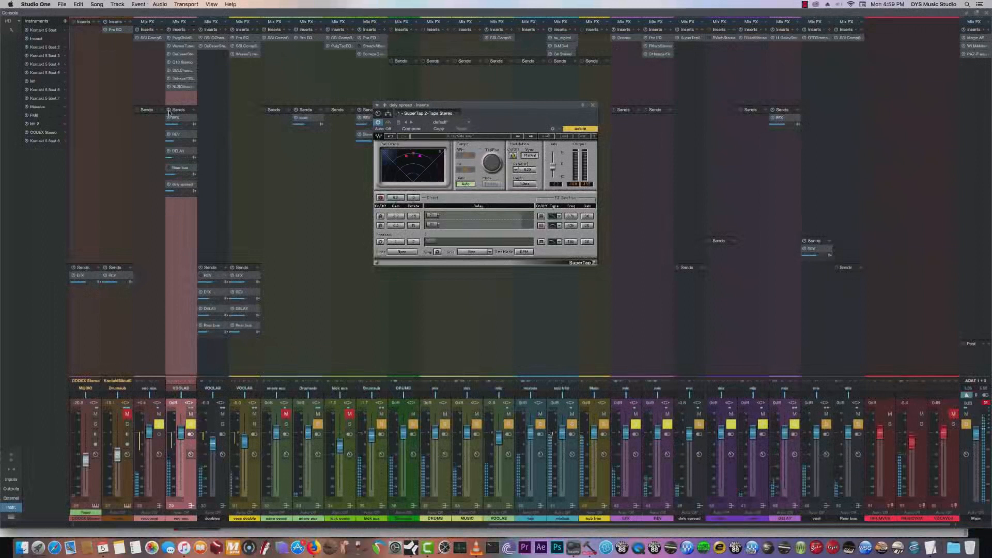
{"action": "left_click", "coordinate": [173, 168]}
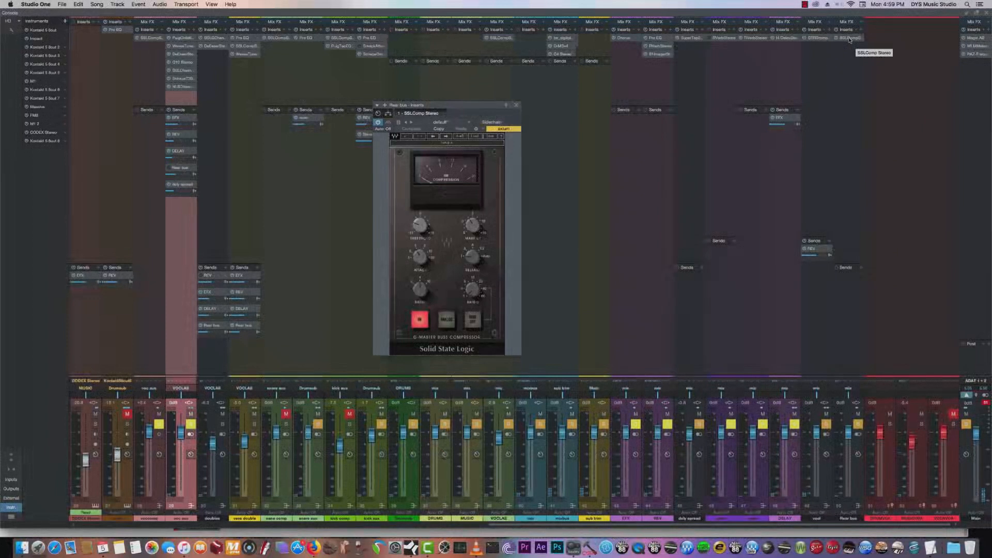
- Re-enable the vocal aux channel's Rear bus send during playback and close the Q10 equalizer window
{"action": "left_click", "coordinate": [856, 479]}
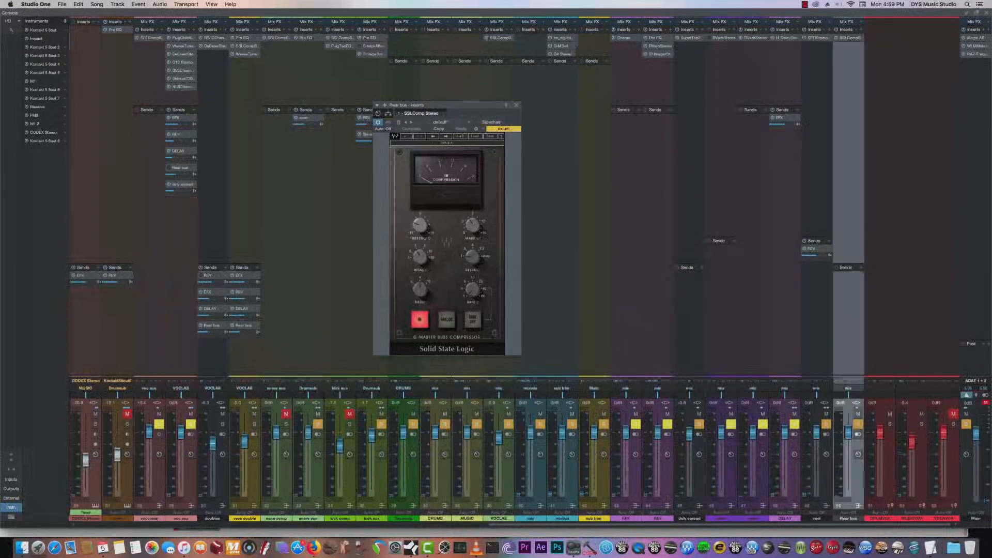
{"action": "left_click", "coordinate": [178, 169]}
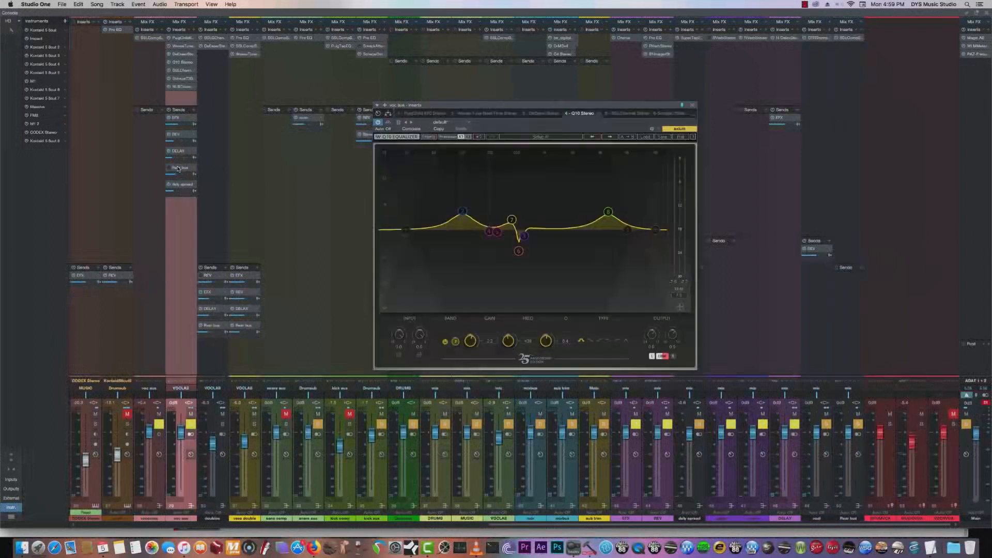
{"action": "key", "text": "space"}
{"action": "left_click", "coordinate": [169, 168]}
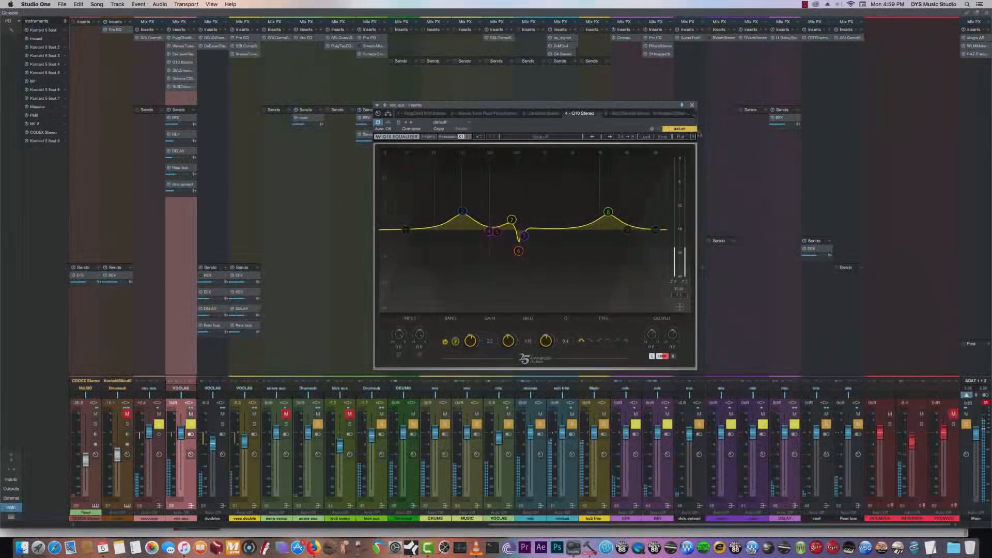
{"action": "left_click", "coordinate": [692, 106]}
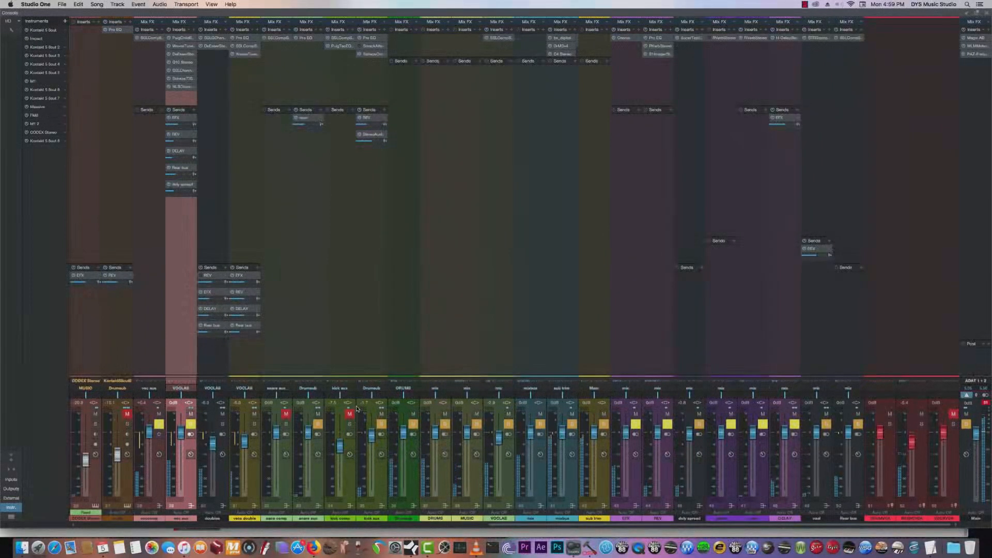
- Open the H-Delay behind the yellow vocal doubles channel's DELAY send, and play the arrangement from about bars 18 and 40
{"action": "left_click", "coordinate": [253, 362]}
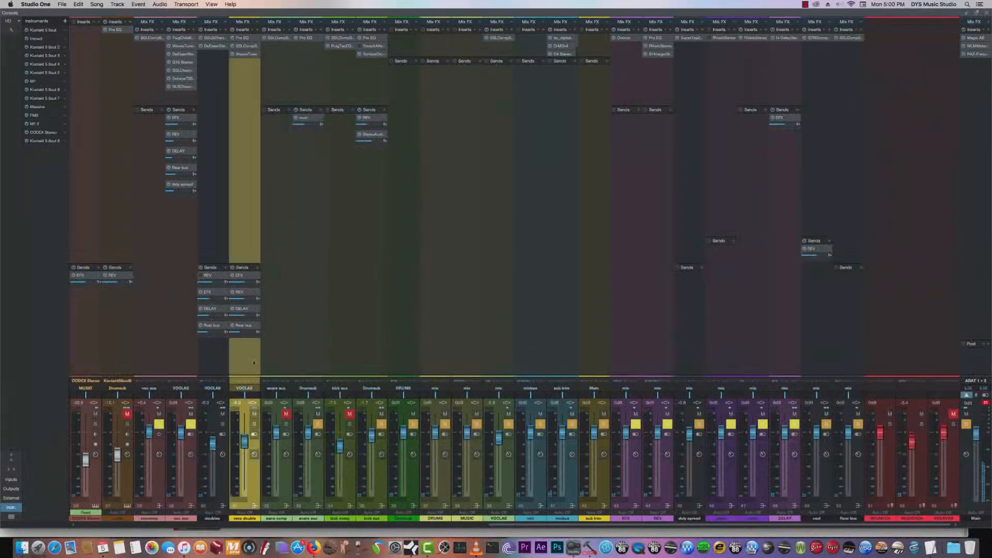
{"action": "double_click", "coordinate": [240, 313]}
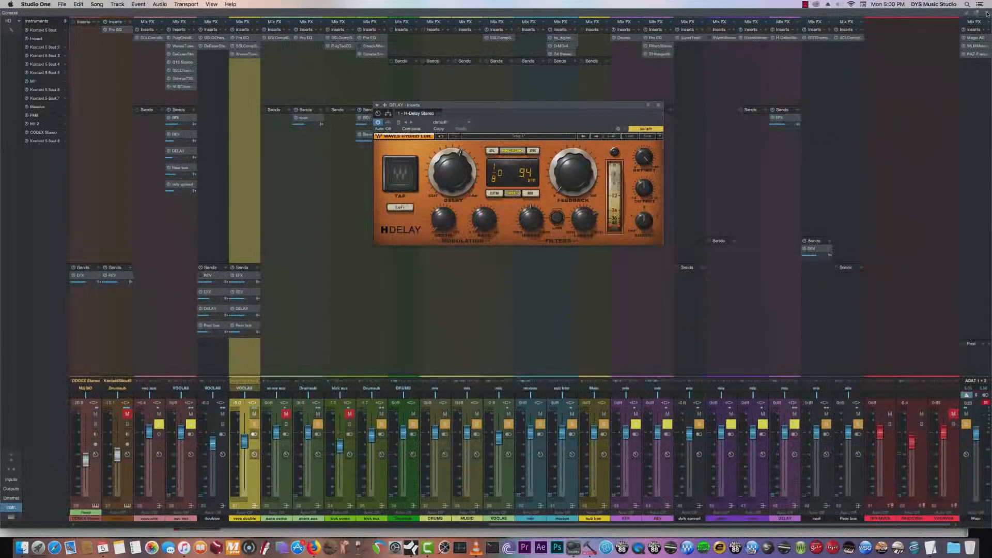
{"action": "key", "text": "F3"}
{"action": "left_click", "coordinate": [252, 43]}
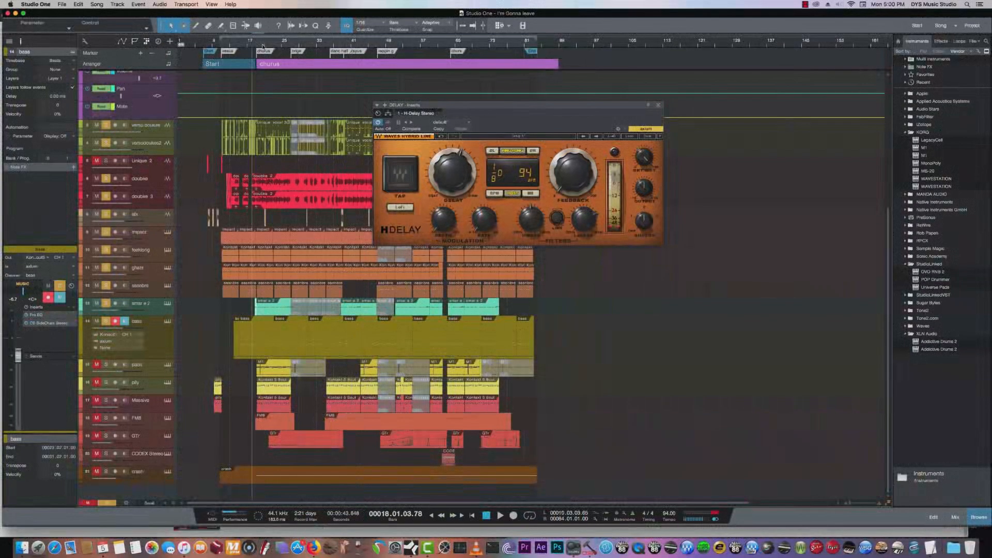
{"action": "key", "text": "space"}
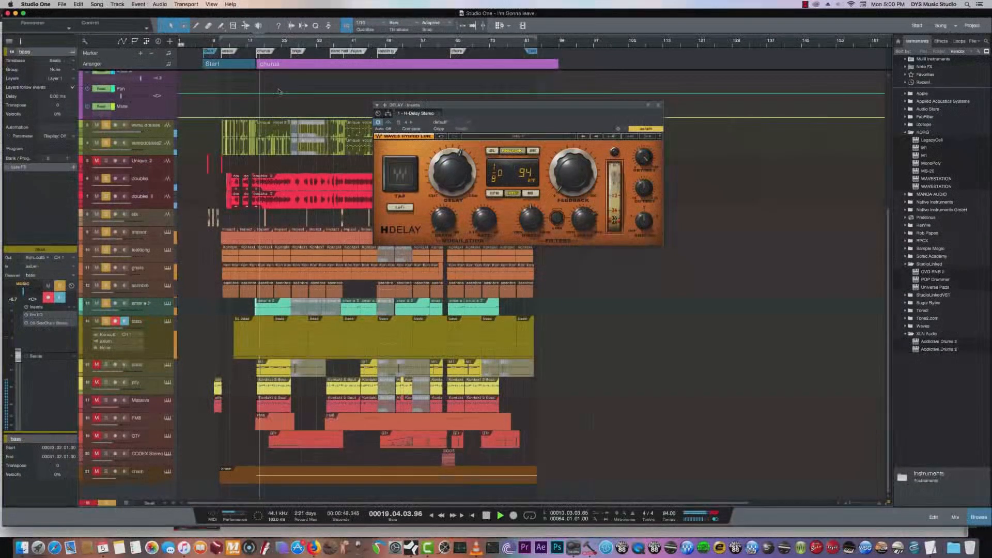
{"action": "left_click", "coordinate": [347, 41]}
{"action": "key", "text": "space"}
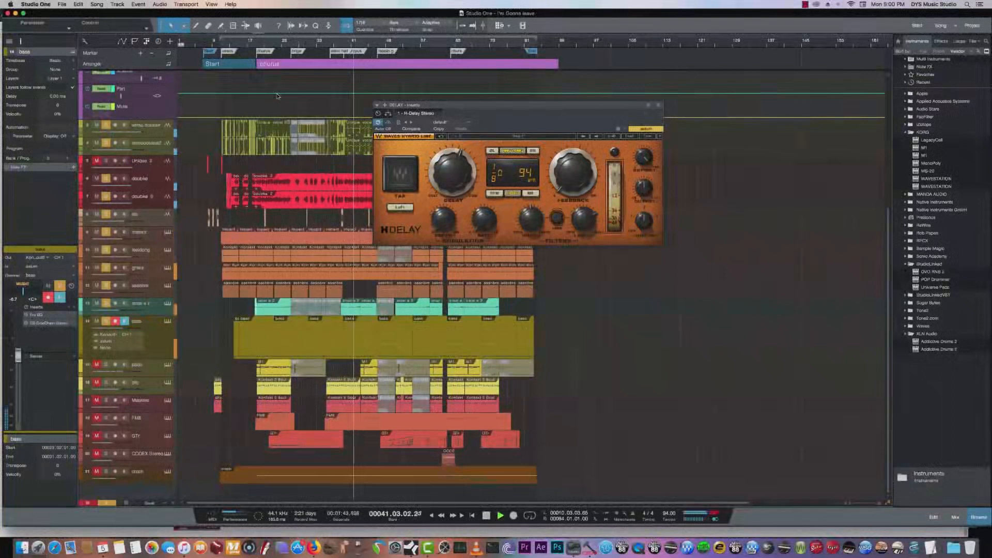
{"action": "key", "text": "space"}
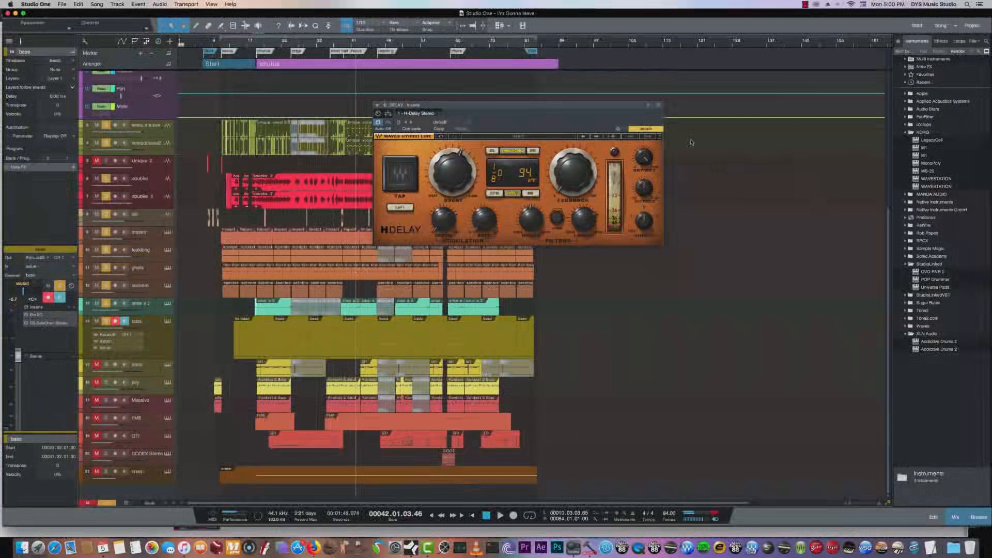
- Return to the console and play the song with the vocal aux and doubles channels in view
{"action": "key", "text": "F3"}
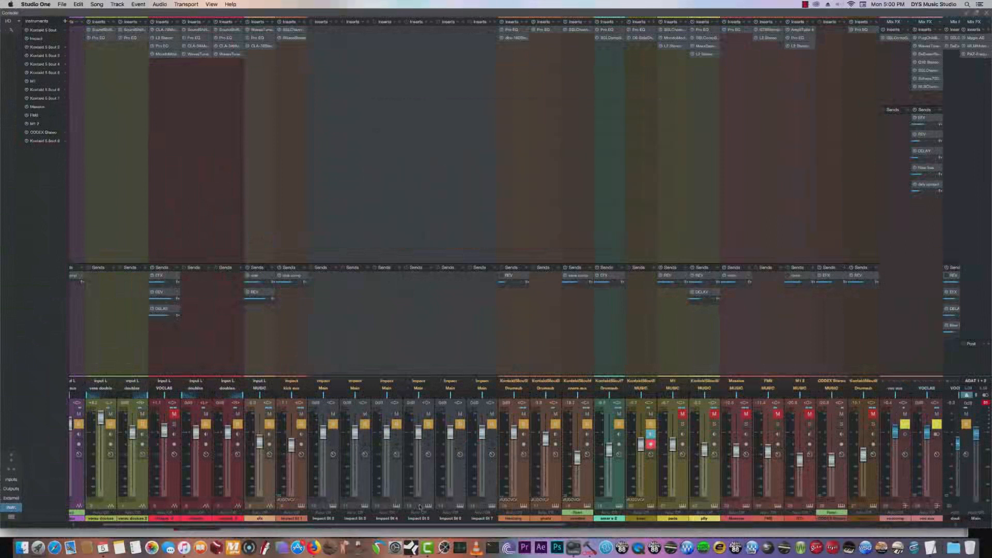
{"action": "left_click_drag", "start_coordinate": [479, 526], "coordinate": [658, 526]}
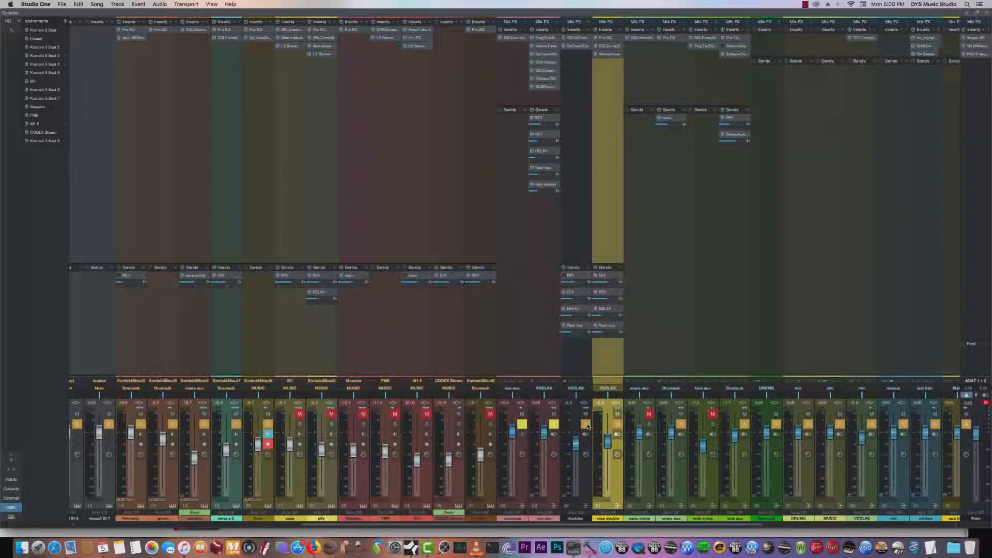
{"action": "key", "text": "space"}
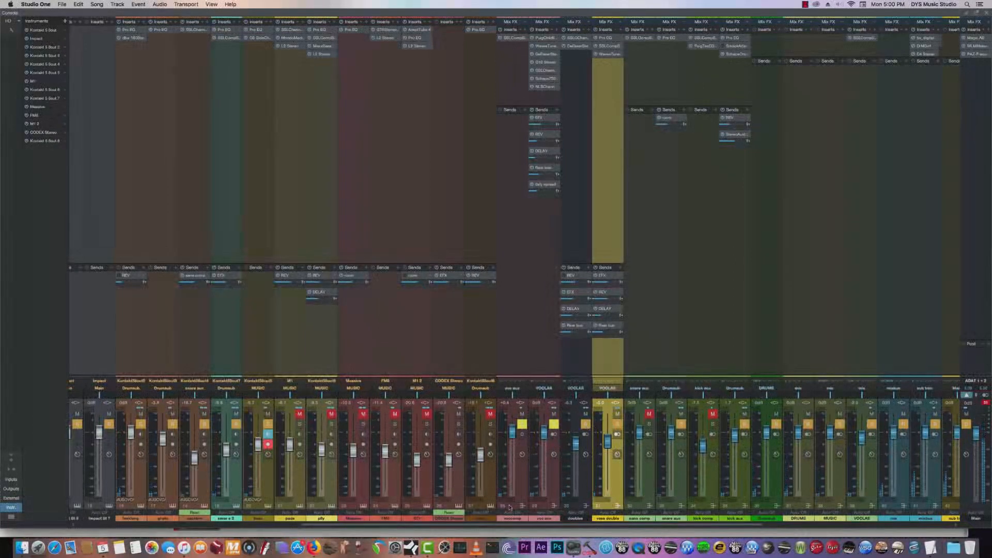
{"action": "mouse_move", "coordinate": [505, 525]}
{"action": "left_mouse_down"}
{"action": "mouse_move", "coordinate": [477, 525]}
{"action": "mouse_move", "coordinate": [492, 525]}
{"action": "left_mouse_up"}
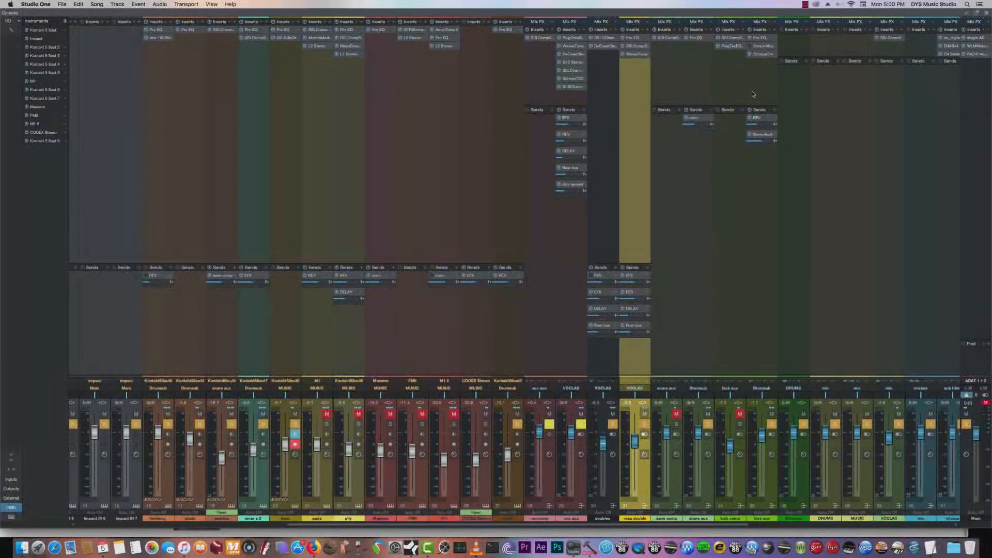
- Return to the arrangement, play from about bar 8, and solo the red vocal track below the verse doubles
{"action": "left_click", "coordinate": [985, 14]}
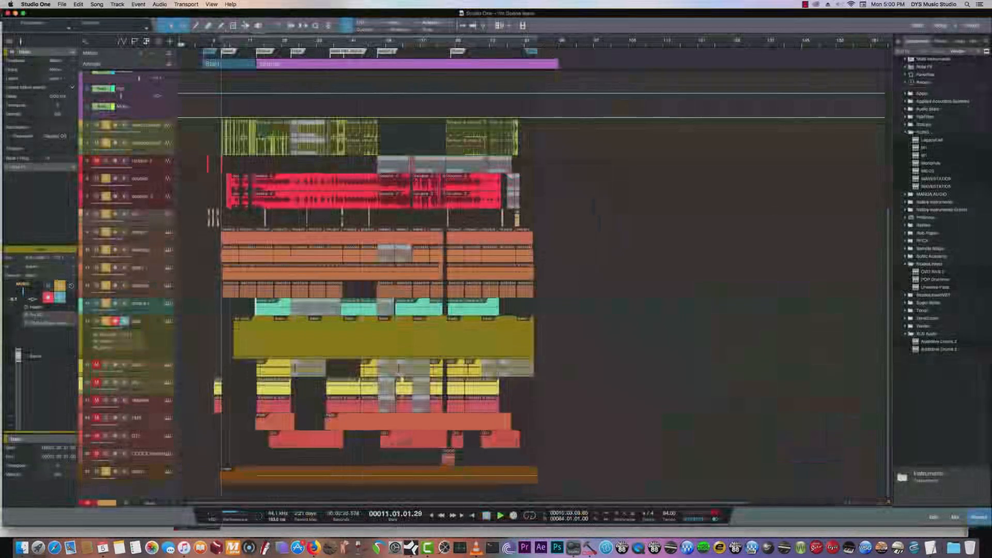
{"action": "scroll", "coordinate": [536, 270], "scroll_direction": "up", "scroll_amount": 6}
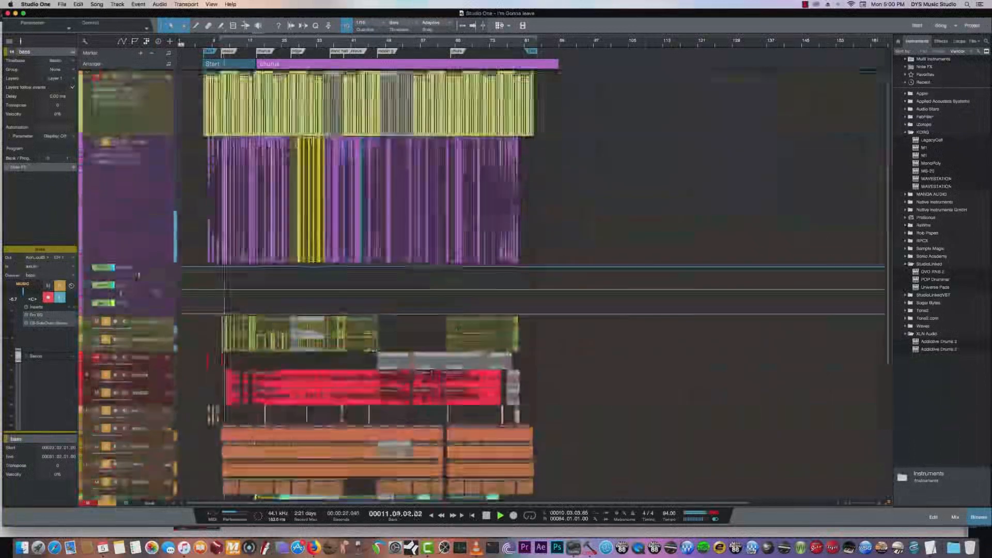
{"action": "left_click", "coordinate": [206, 44]}
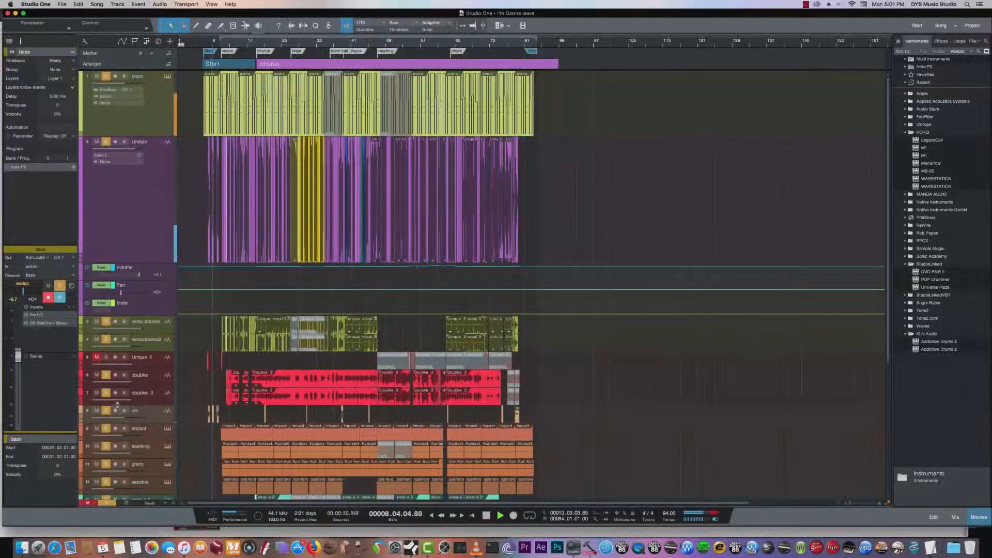
{"action": "left_click", "coordinate": [100, 358]}
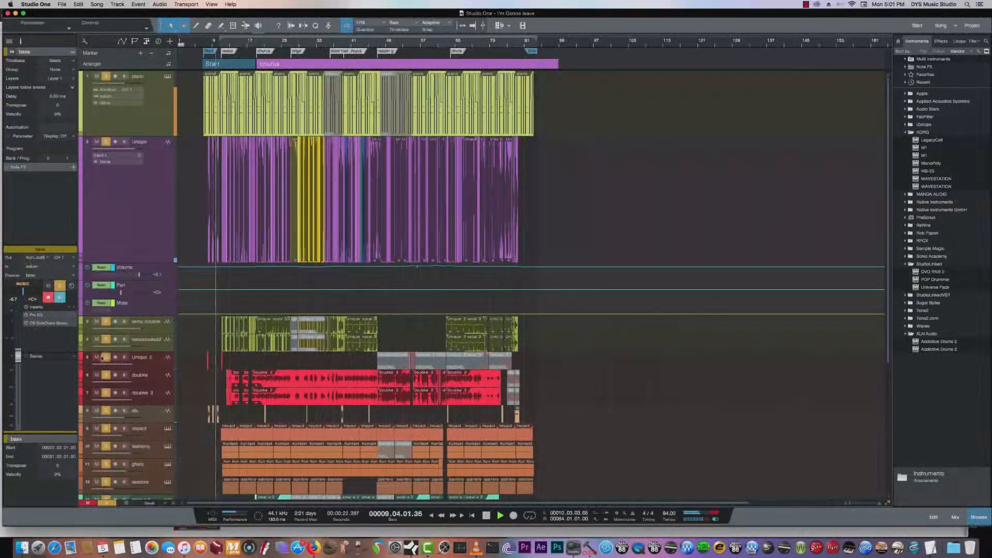
- Examine the piano track's inserts during playback, switching the H-EQ Light to its side curve and opening the CLA-76 compressor
{"action": "left_click", "coordinate": [156, 111]}
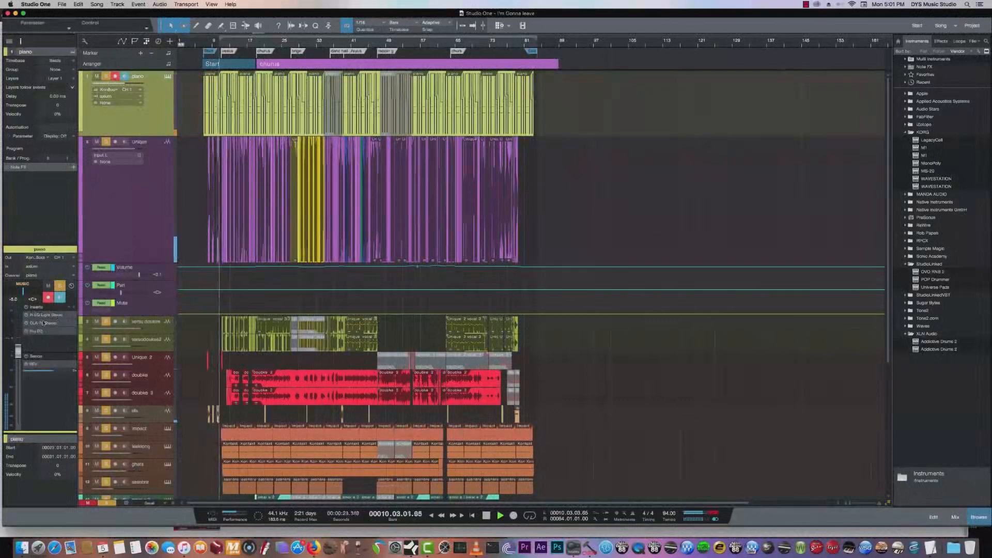
{"action": "left_click", "coordinate": [45, 315]}
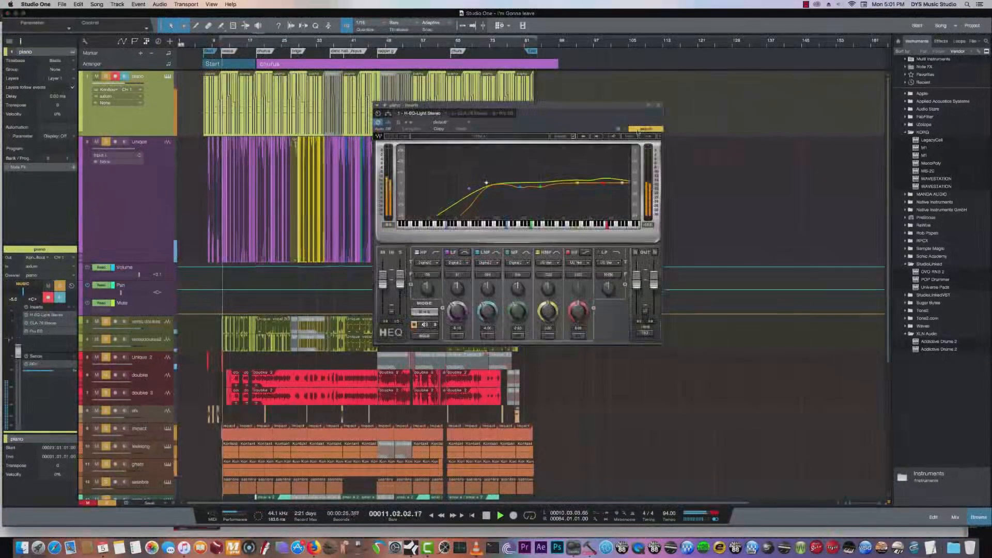
{"action": "key", "text": "space"}
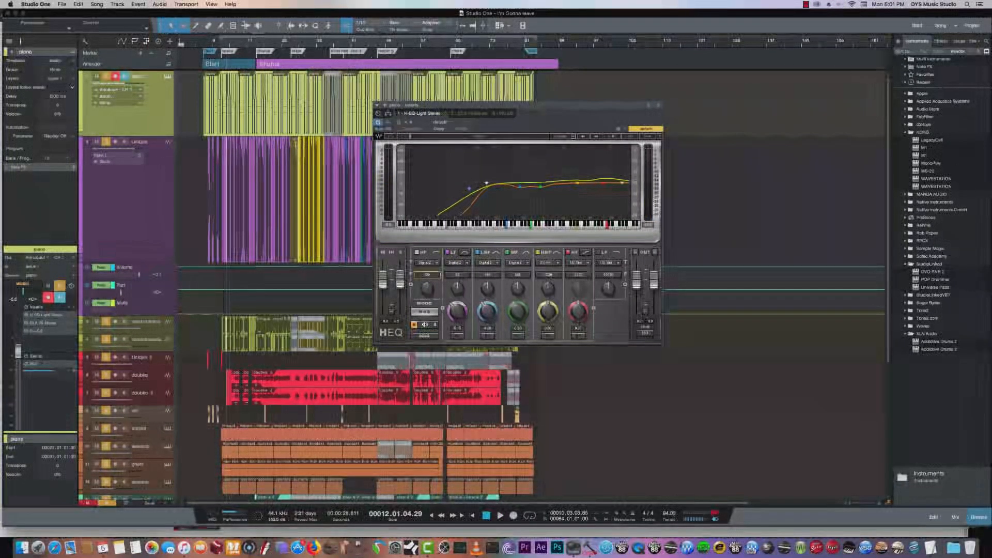
{"action": "left_click", "coordinate": [436, 325]}
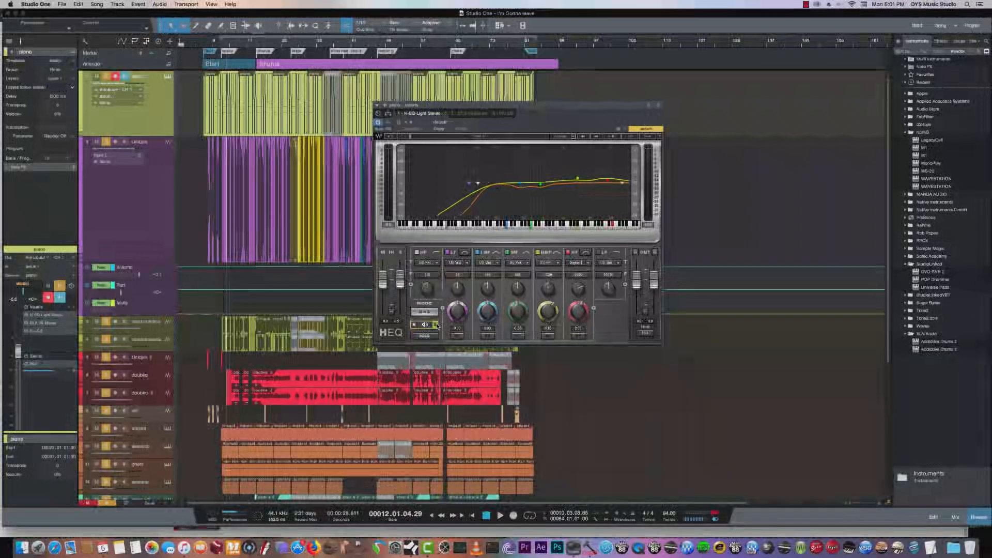
{"action": "key", "text": "space"}
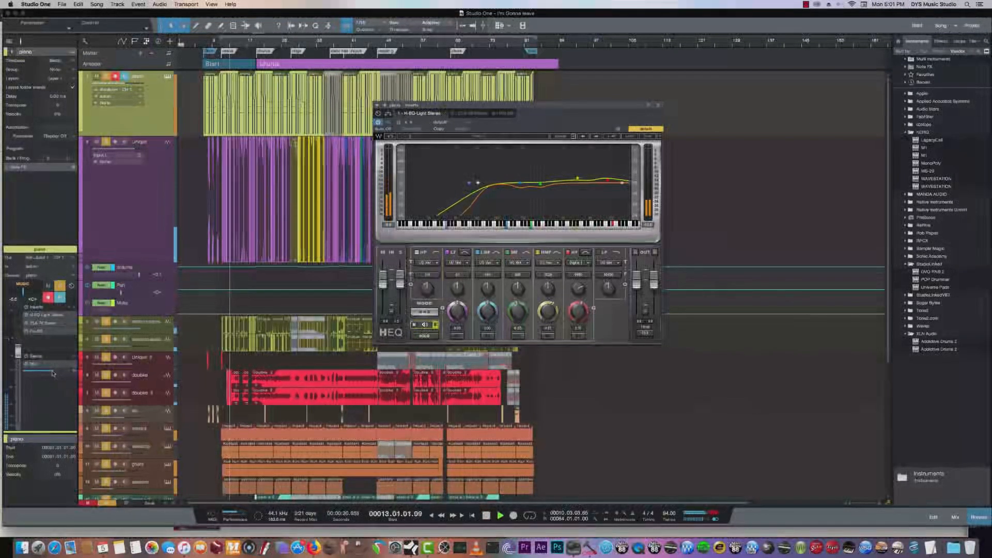
{"action": "left_click_drag", "start_coordinate": [56, 371], "coordinate": [59, 371]}
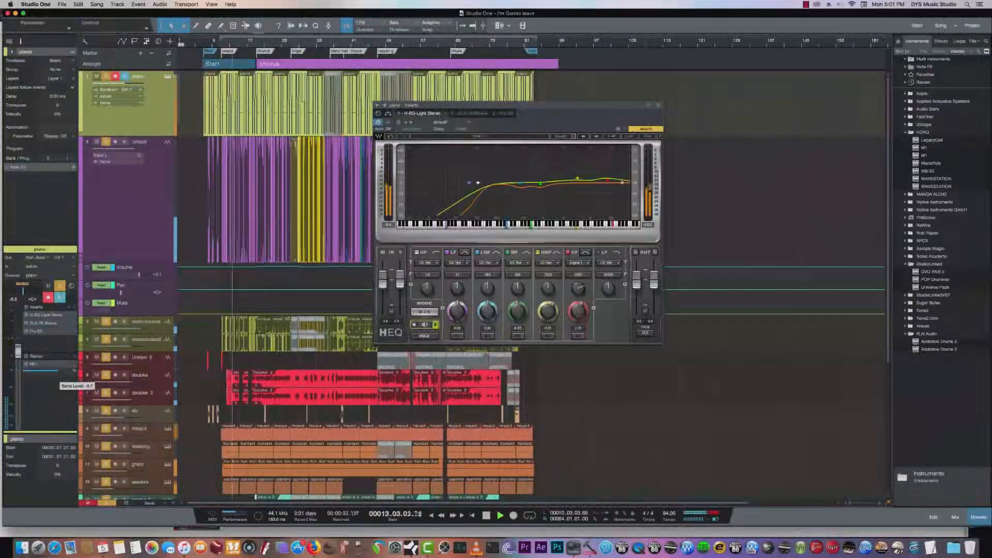
{"action": "double_click", "coordinate": [45, 323]}
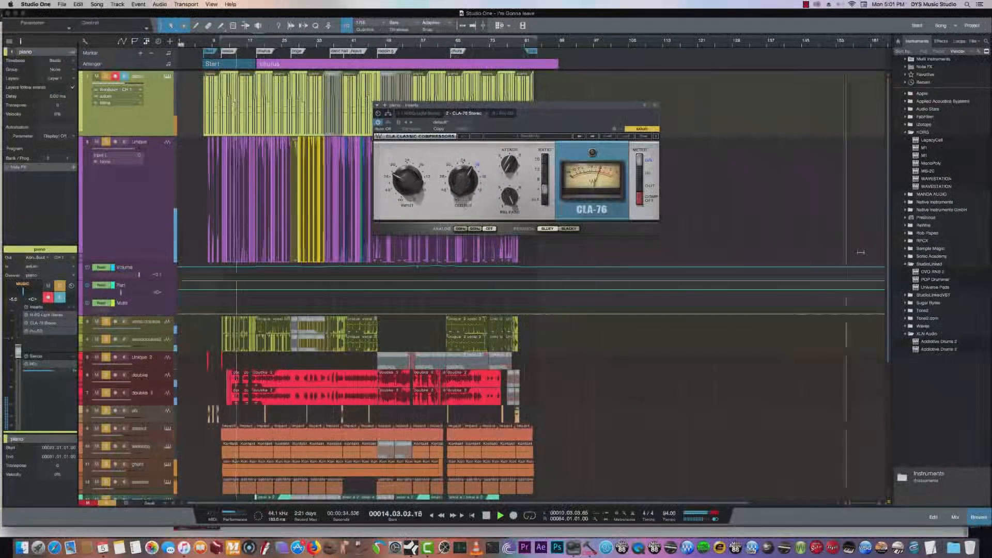
- Open the Pro EQ and Kontakt instrument of the drum track below impact, and solo that track
{"action": "scroll", "coordinate": [402, 379], "scroll_direction": "down", "scroll_amount": 8}
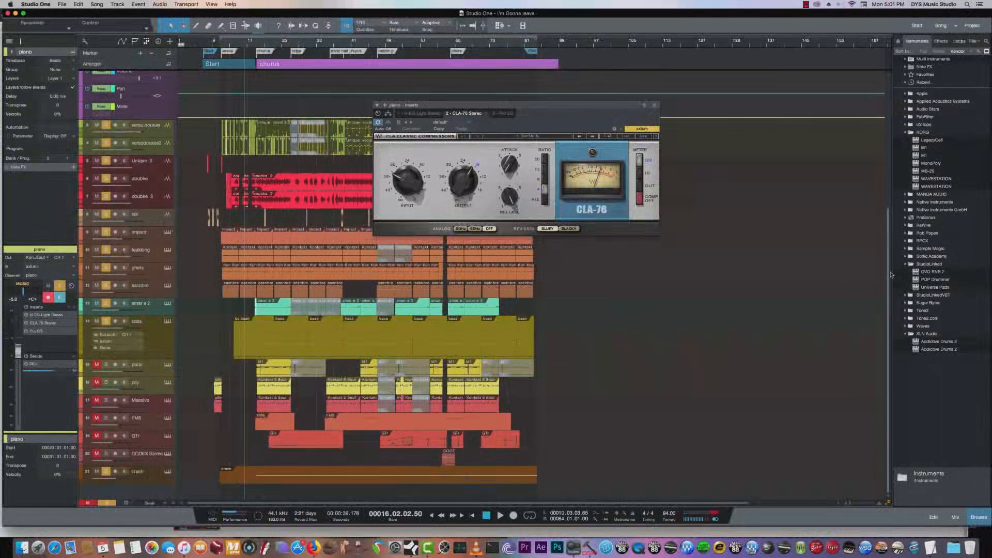
{"action": "scroll", "coordinate": [891, 274], "scroll_direction": "up", "scroll_amount": 5}
{"action": "scroll", "coordinate": [890, 253], "scroll_direction": "down", "scroll_amount": 3}
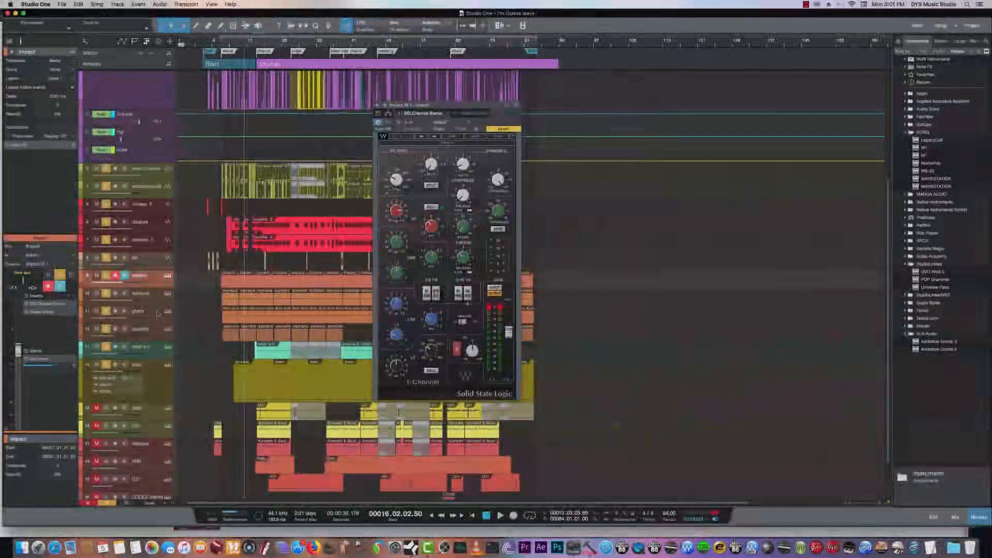
{"action": "left_click", "coordinate": [161, 298]}
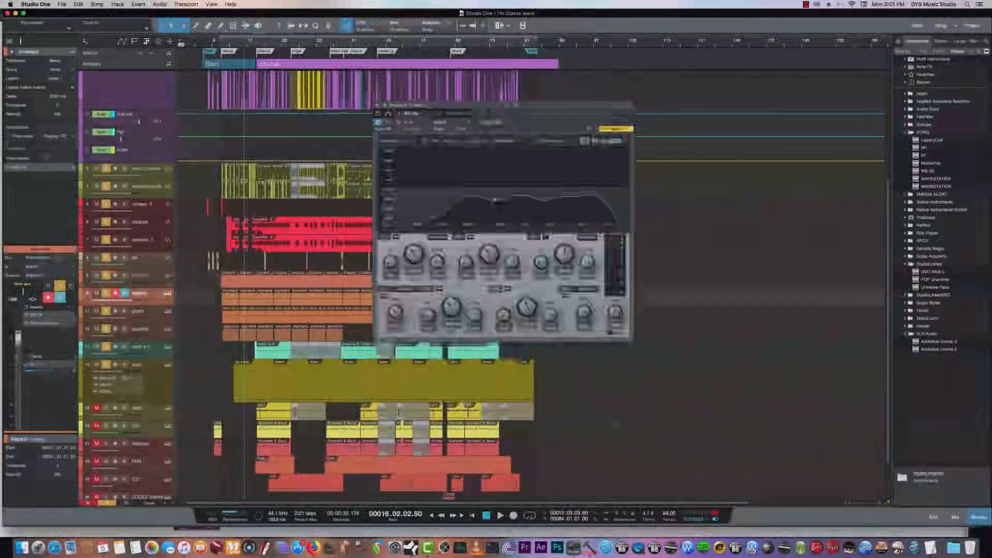
{"action": "left_click", "coordinate": [168, 295]}
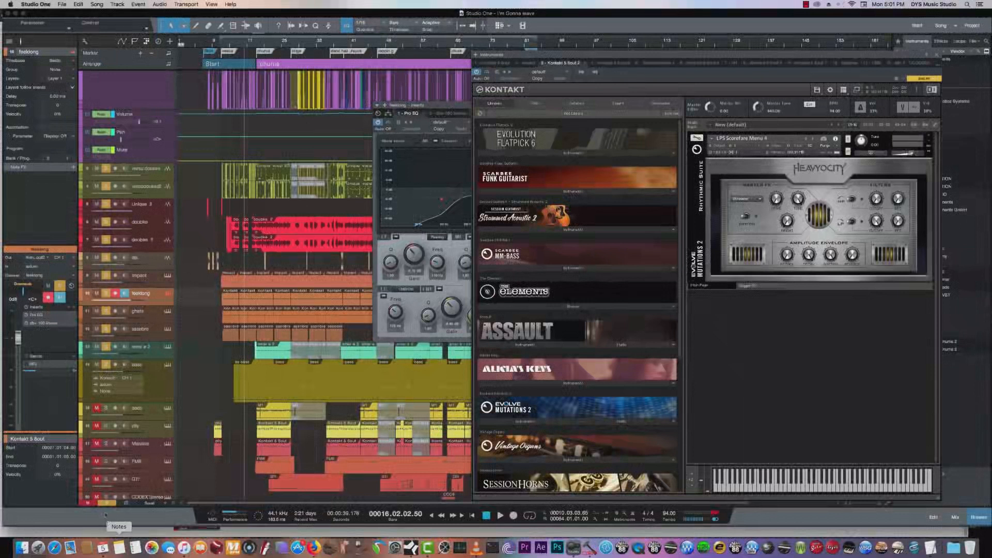
{"action": "left_click", "coordinate": [106, 293]}
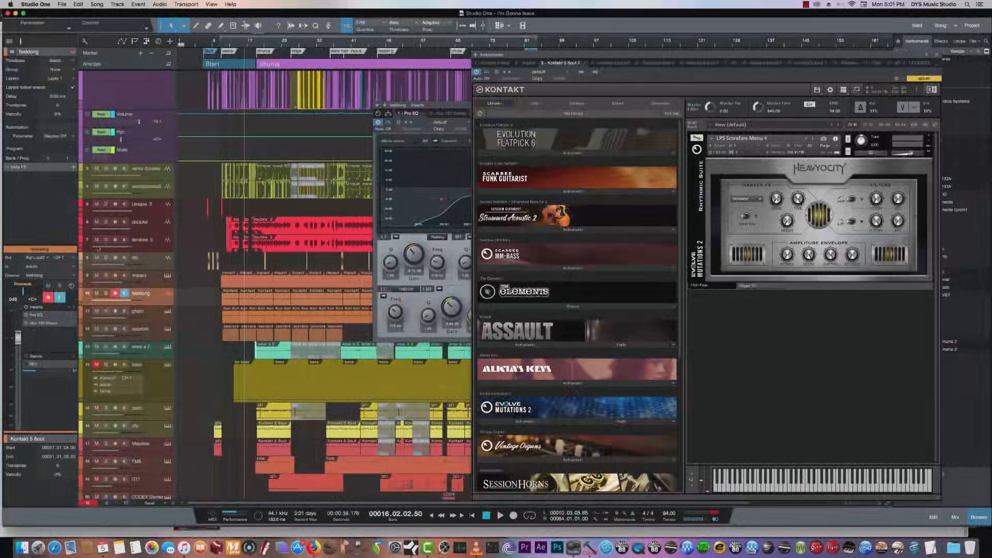
{"action": "left_click", "coordinate": [106, 293]}
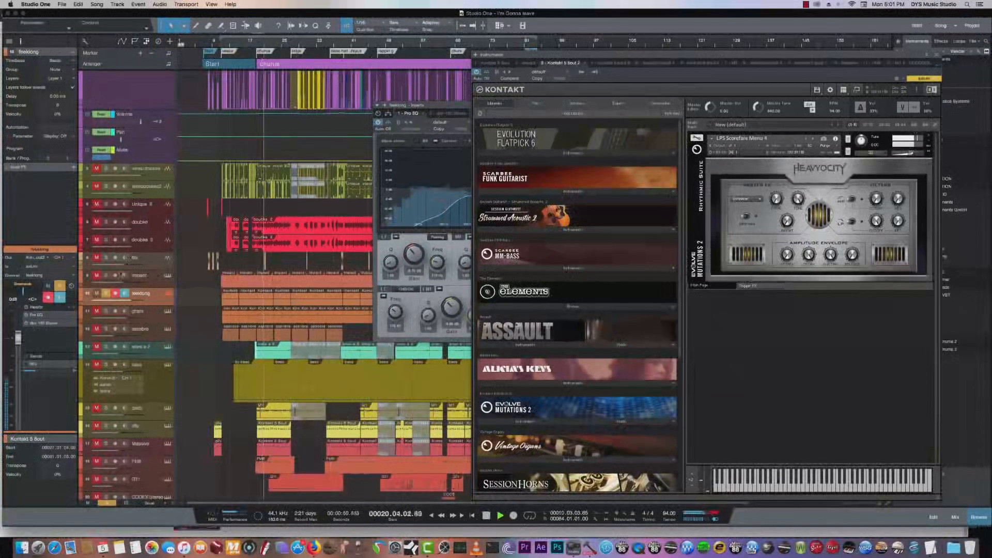
- Examine the impact track's Impact sampler and its RBass Stereo insert during playback, closing each one
{"action": "left_click", "coordinate": [168, 275]}
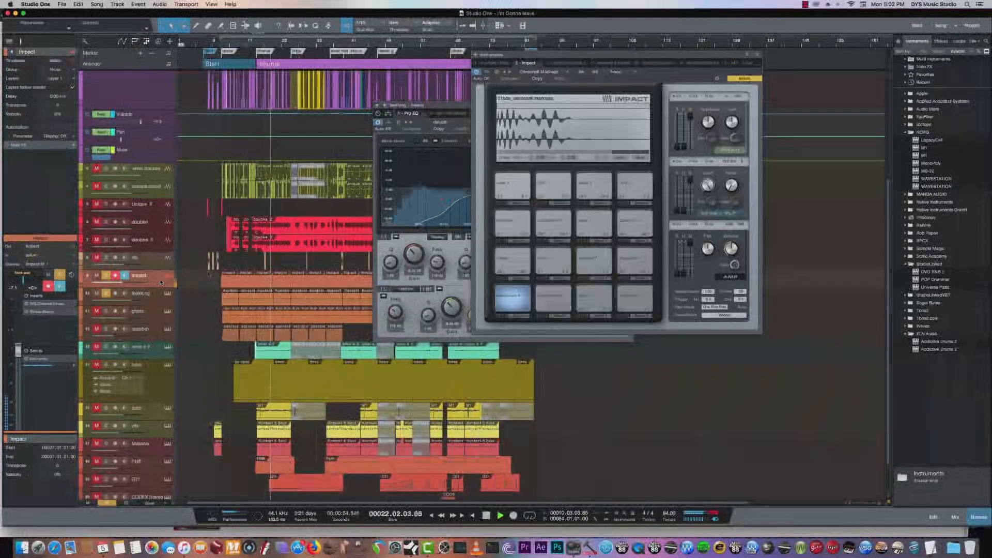
{"action": "left_click", "coordinate": [757, 54]}
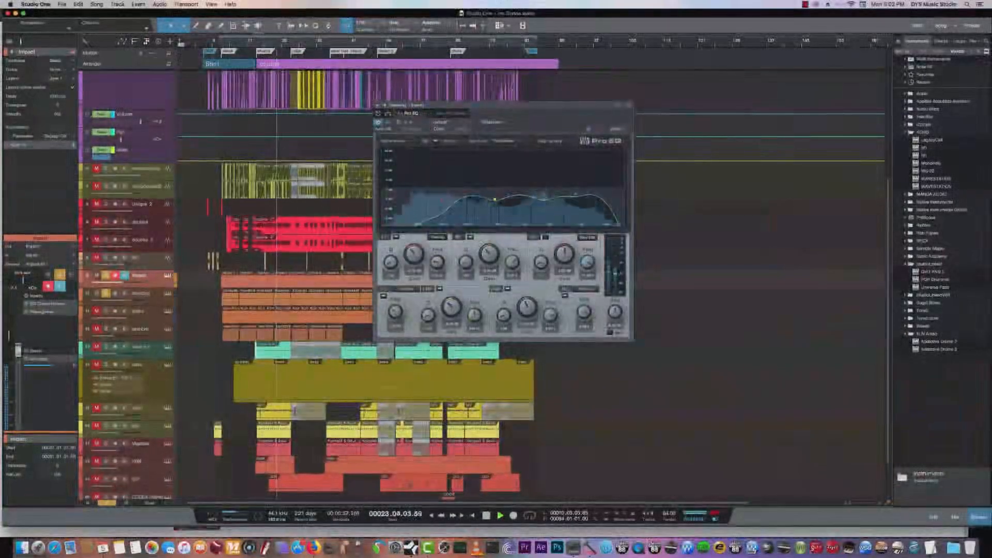
{"action": "double_click", "coordinate": [42, 311]}
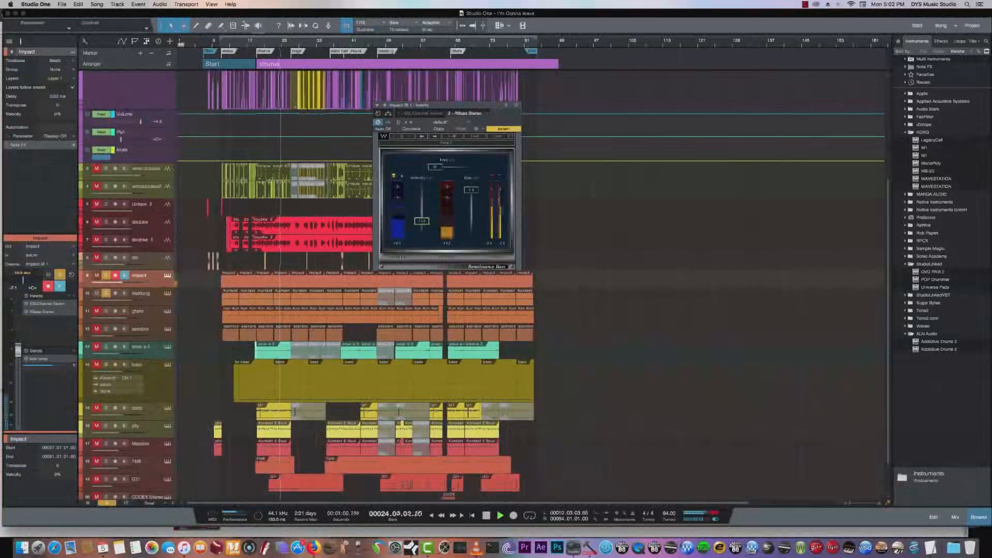
{"action": "left_click", "coordinate": [515, 105]}
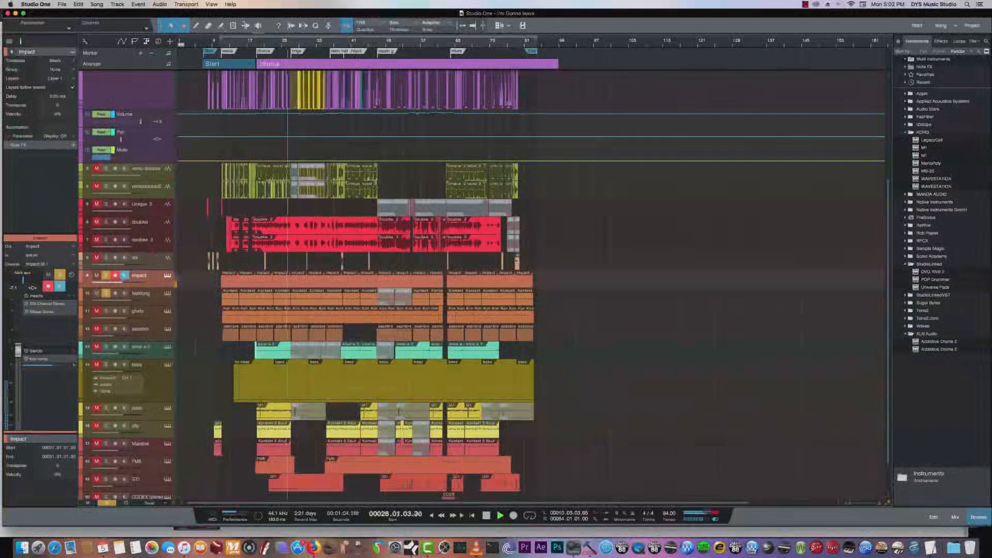
- Solo the ghats track and the track below it, opening and closing the lower track's Kontakt instrument during playback
{"action": "left_click", "coordinate": [106, 311]}
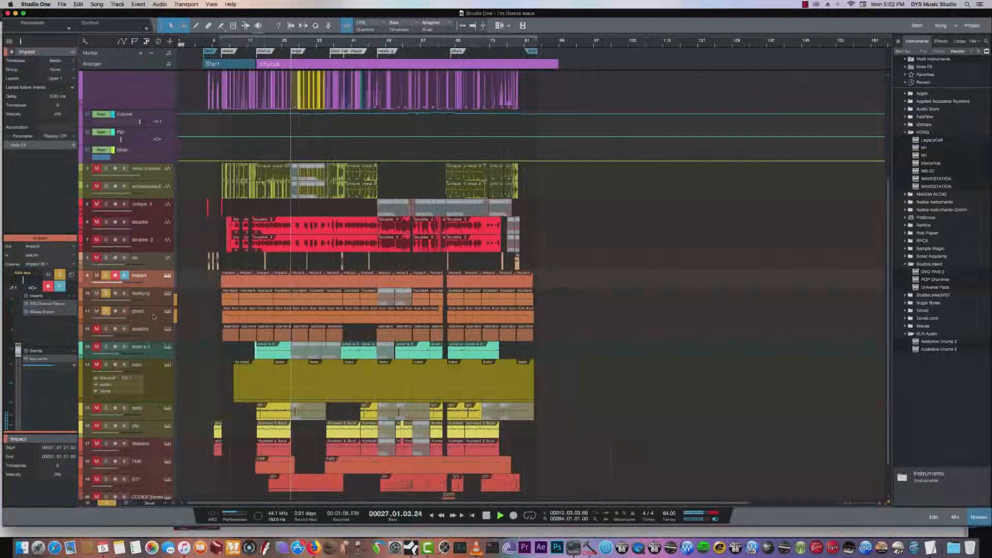
{"action": "left_click", "coordinate": [153, 315]}
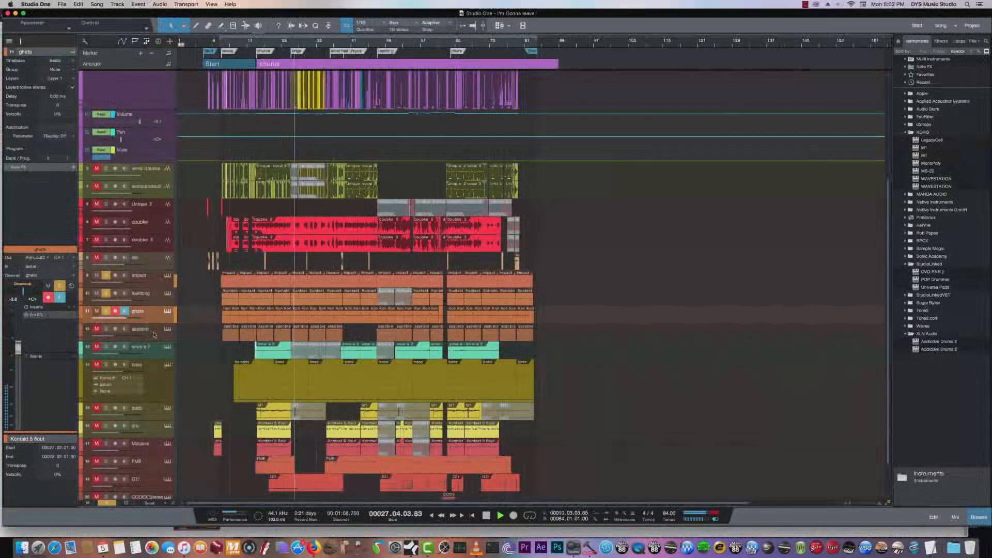
{"action": "left_click", "coordinate": [152, 334]}
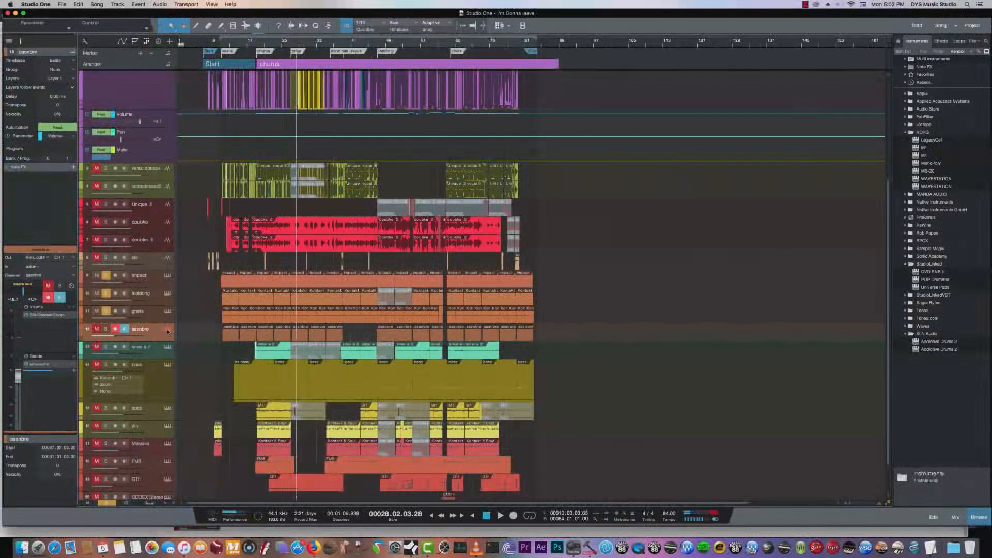
{"action": "left_click", "coordinate": [168, 331]}
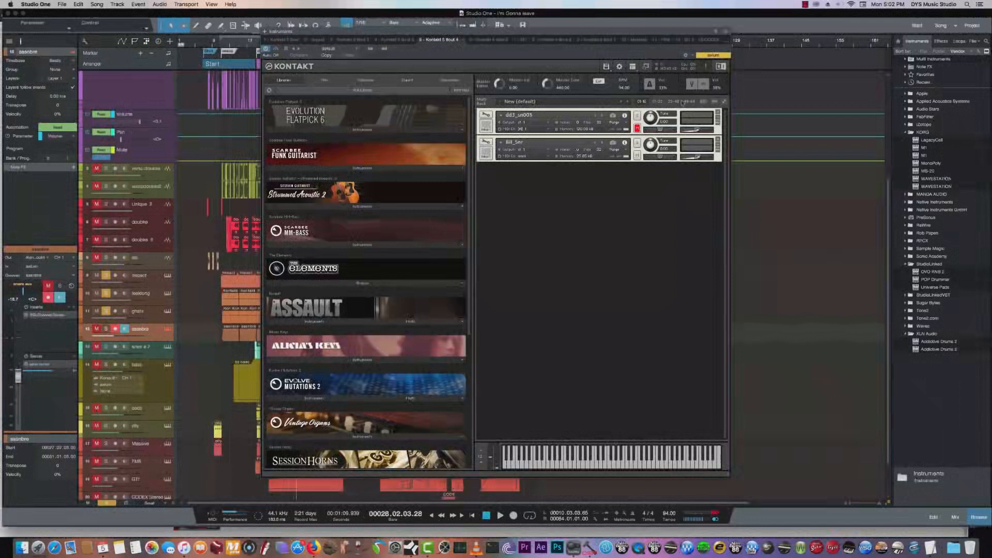
{"action": "left_click", "coordinate": [97, 329]}
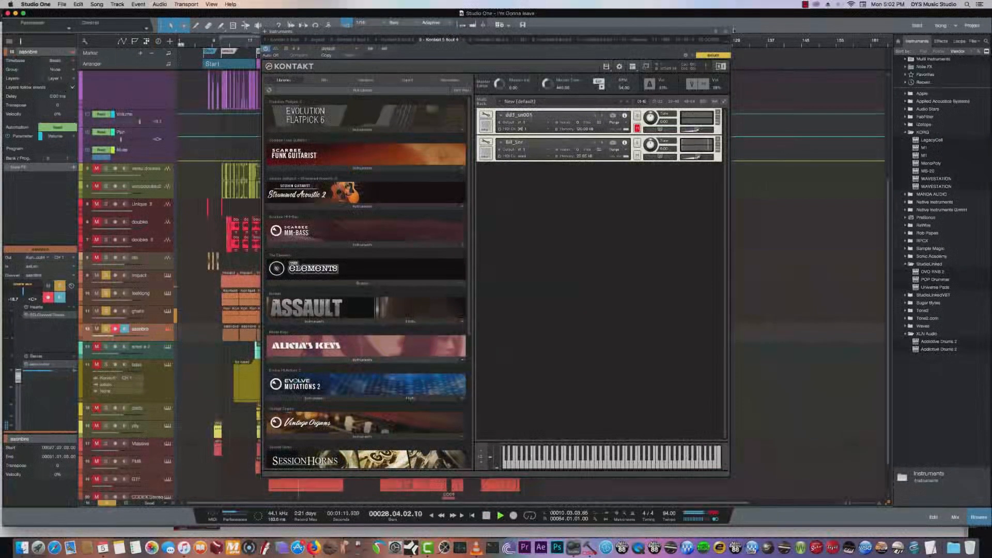
{"action": "key", "text": "Escape"}
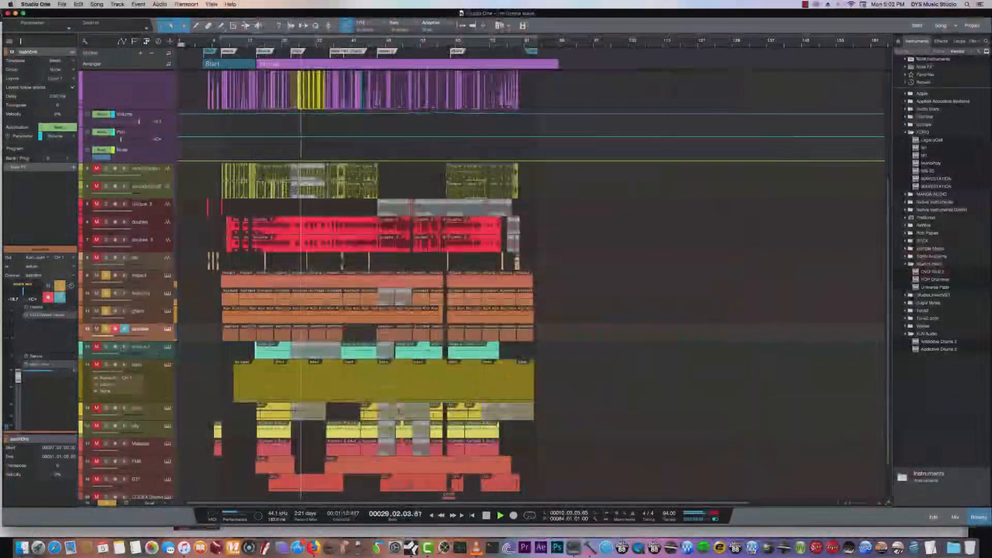
- Examine the Kontakt instruments of the turquoise snare track and the bass track during playback, then close the instrument window
{"action": "left_click", "coordinate": [168, 348]}
{"action": "left_click", "coordinate": [168, 349]}
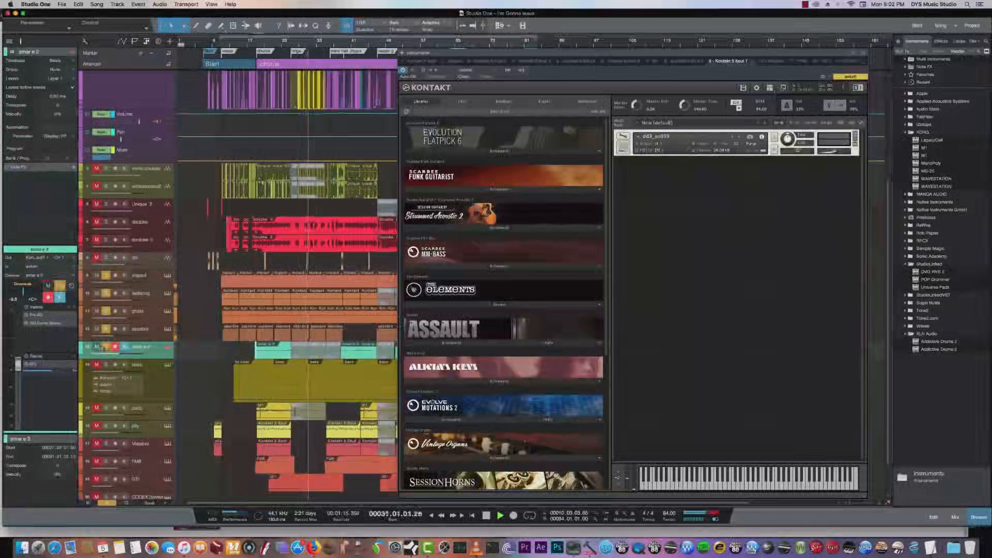
{"action": "left_click", "coordinate": [169, 367]}
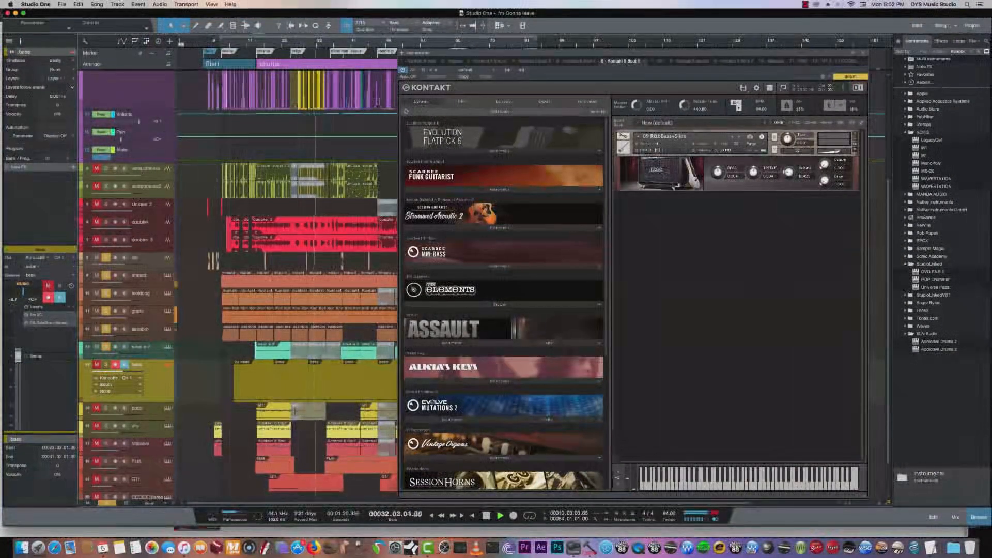
{"action": "left_click", "coordinate": [863, 53]}
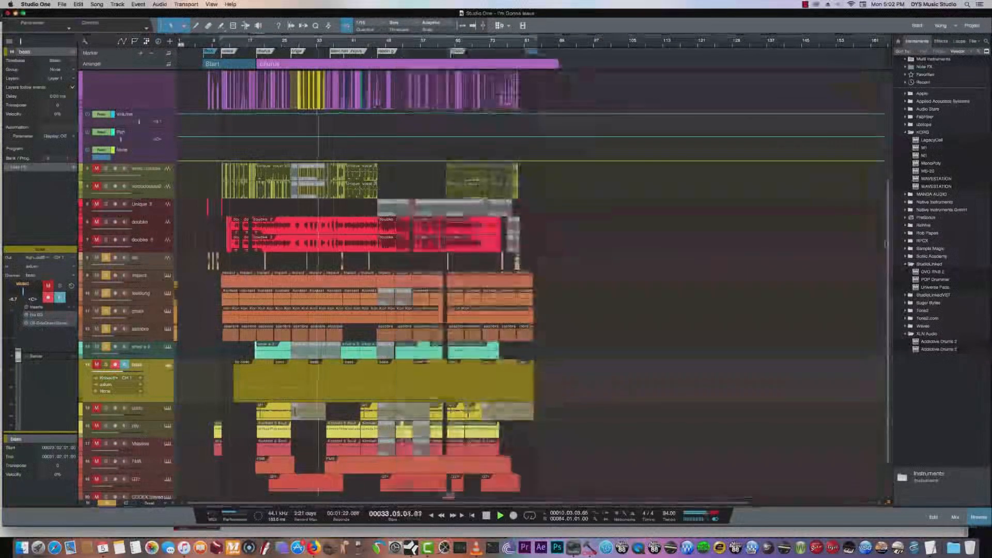
- Switch to the full mixing console and select the green drum sub bus
{"action": "scroll", "coordinate": [408, 280], "scroll_direction": "down", "scroll_amount": 3}
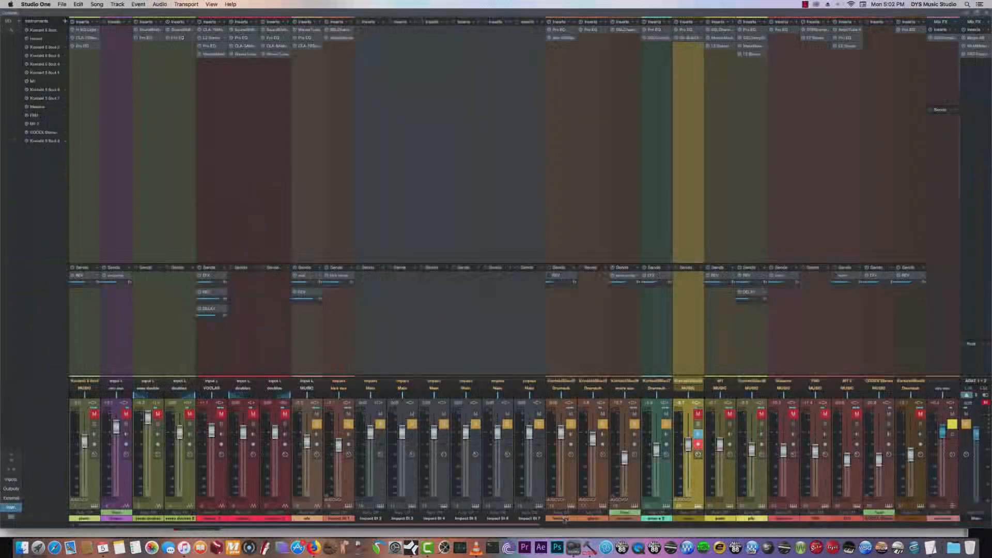
{"action": "left_click_drag", "start_coordinate": [540, 526], "coordinate": [820, 526]}
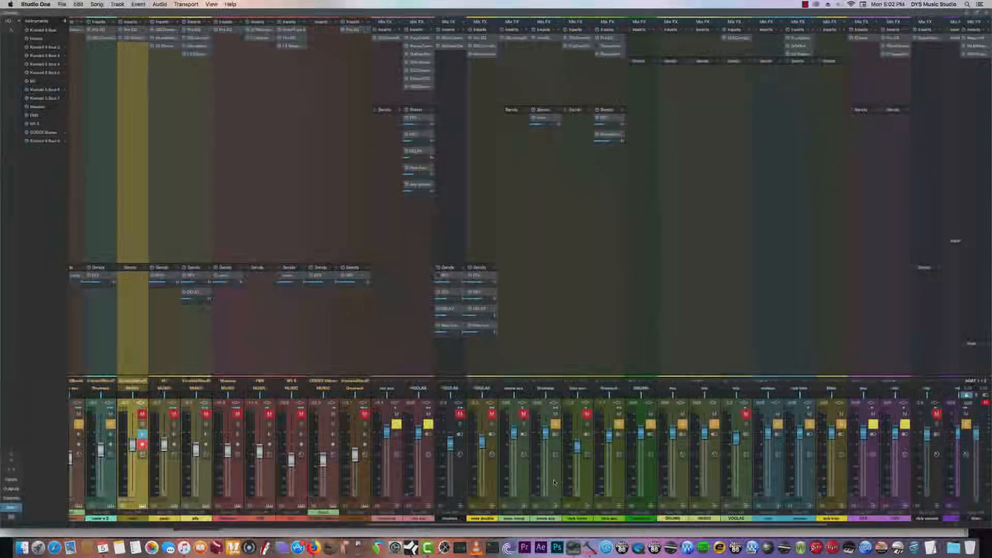
{"action": "left_click", "coordinate": [652, 484]}
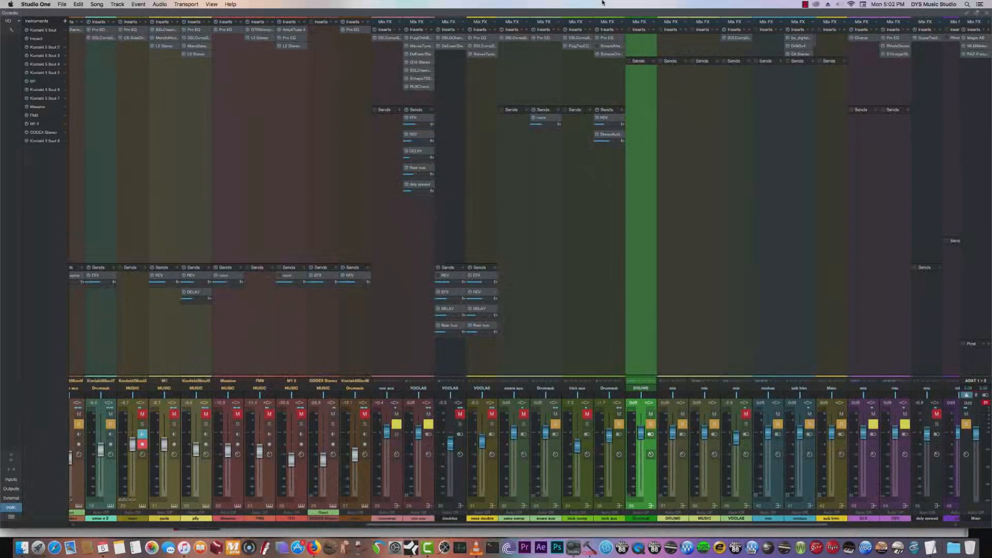
- Open the SSLComp and PuigTec EQP1A inserts of the kick comp bus and audition the bus with its mute and solo
{"action": "left_click", "coordinate": [579, 38]}
{"action": "left_click", "coordinate": [581, 161]}
{"action": "left_click_drag", "start_coordinate": [552, 161], "coordinate": [453, 138]}
{"action": "left_click", "coordinate": [579, 46]}
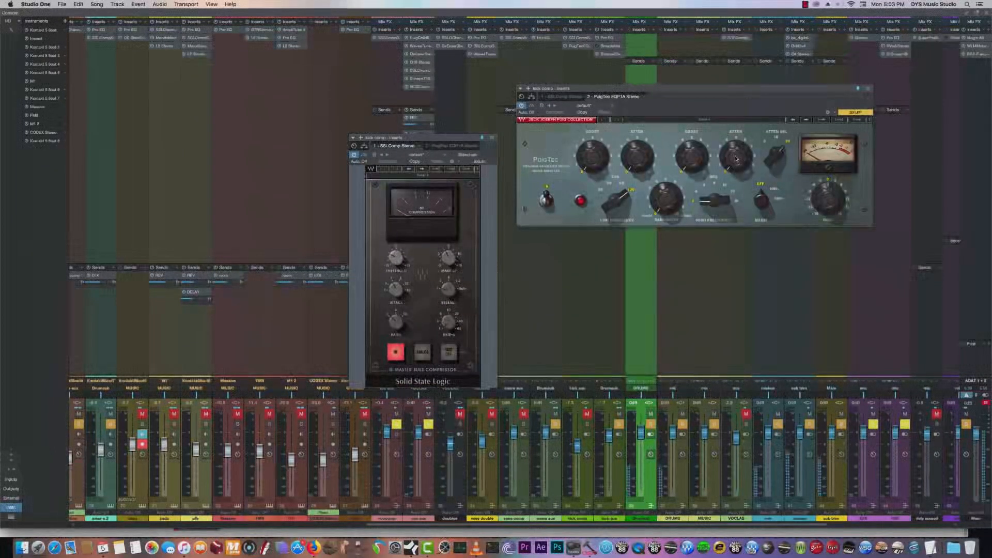
{"action": "left_click", "coordinate": [587, 414]}
{"action": "left_click", "coordinate": [587, 413]}
{"action": "left_click", "coordinate": [587, 424]}
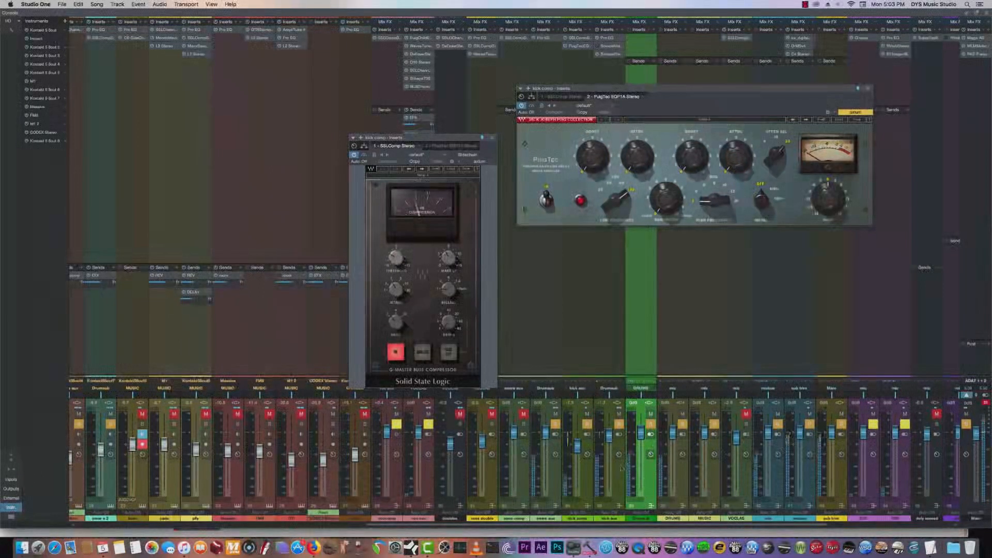
- Open the kick aux bus's Scheps Omni Channel, close the SSLComp, and place the remaining plug-in windows side by side
{"action": "left_click", "coordinate": [605, 54]}
{"action": "left_click", "coordinate": [606, 53]}
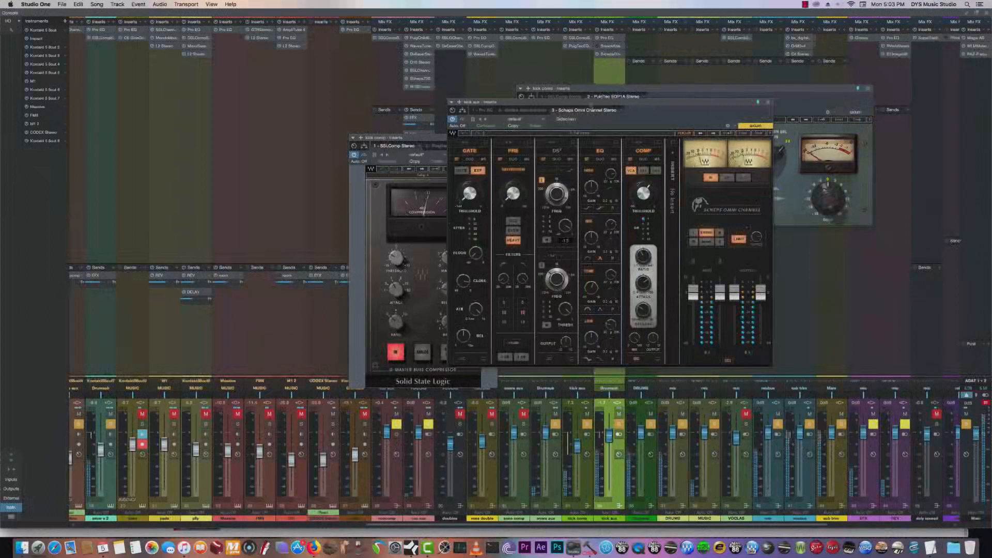
{"action": "left_click_drag", "start_coordinate": [418, 138], "coordinate": [271, 127]}
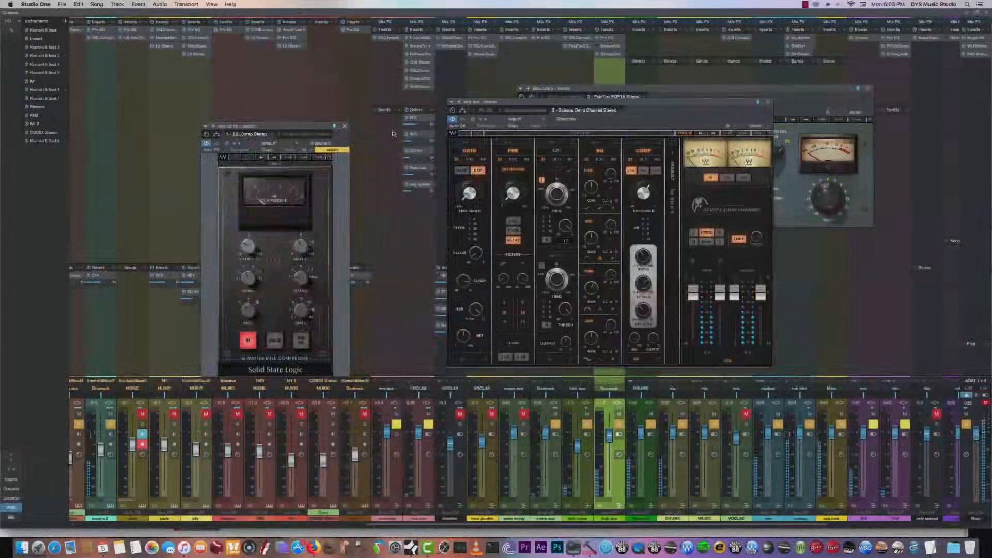
{"action": "left_click", "coordinate": [345, 127]}
{"action": "left_click_drag", "start_coordinate": [496, 102], "coordinate": [268, 87]}
{"action": "left_click_drag", "start_coordinate": [635, 93], "coordinate": [717, 97]}
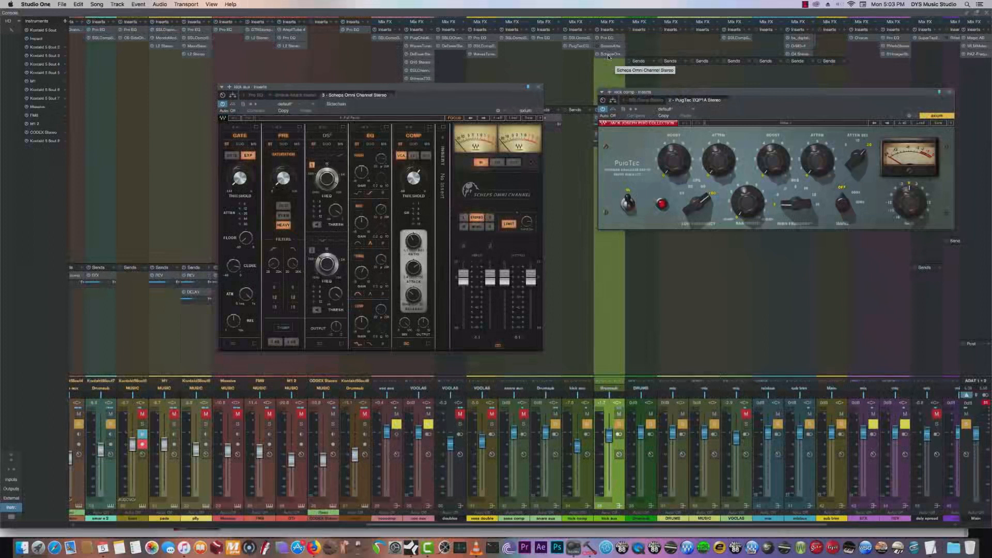
- Open the drum sub bus's Scheps Omni Channel and reorder its modules to PRE, COMP, EQ, GATE and DS2
{"action": "left_click", "coordinate": [640, 48]}
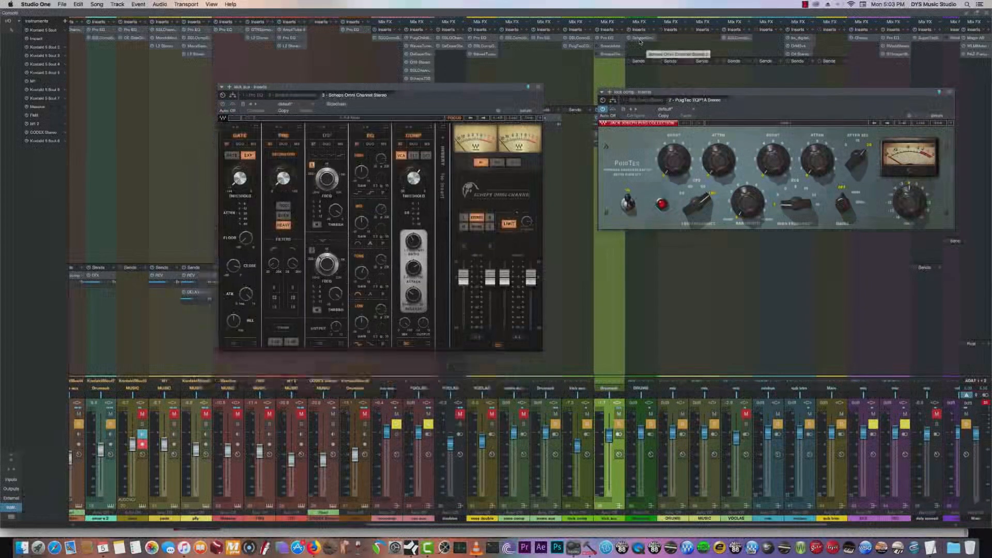
{"action": "left_click", "coordinate": [647, 51]}
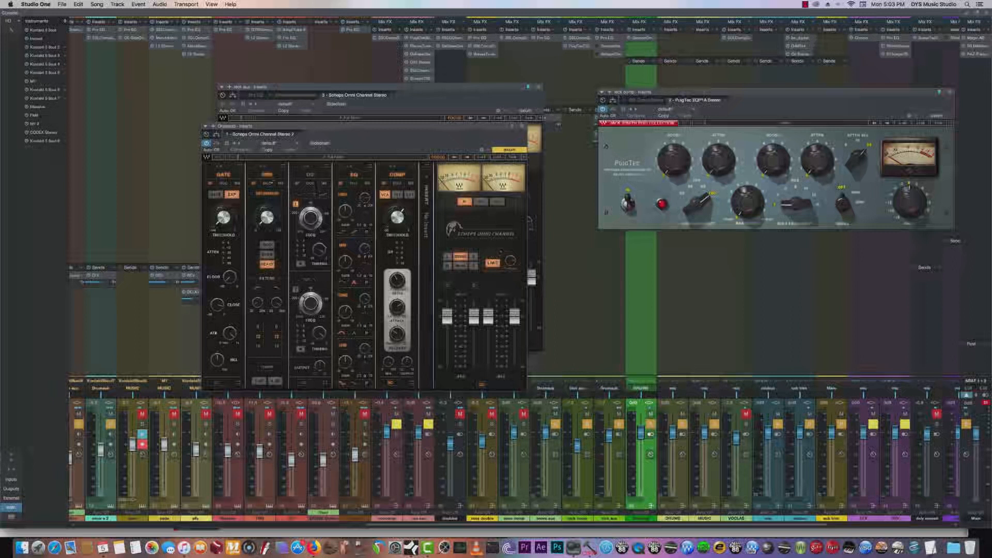
{"action": "left_click_drag", "start_coordinate": [223, 167], "coordinate": [305, 181]}
{"action": "left_click_drag", "start_coordinate": [398, 172], "coordinate": [224, 172]}
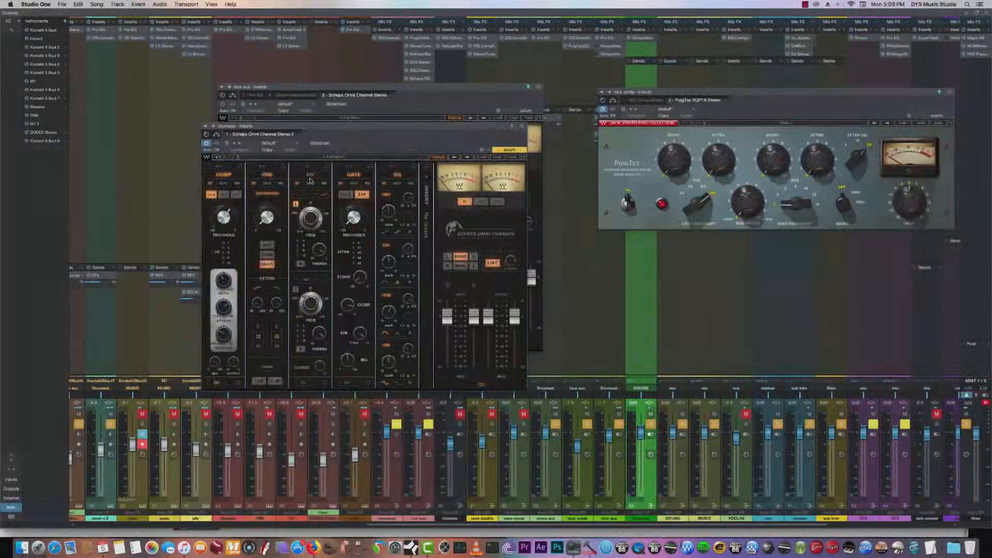
{"action": "left_click_drag", "start_coordinate": [397, 175], "coordinate": [223, 172]}
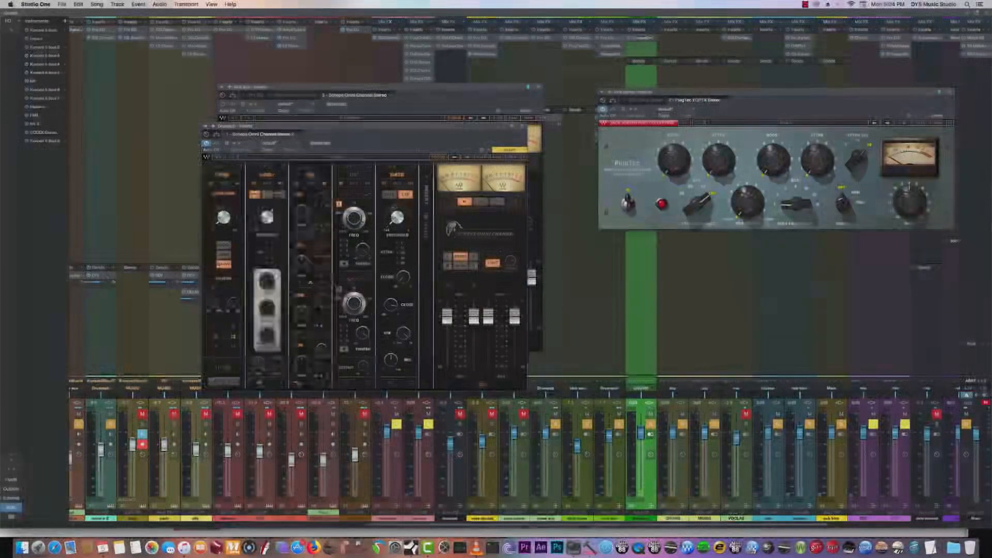
{"action": "left_click_drag", "start_coordinate": [397, 175], "coordinate": [367, 178]}
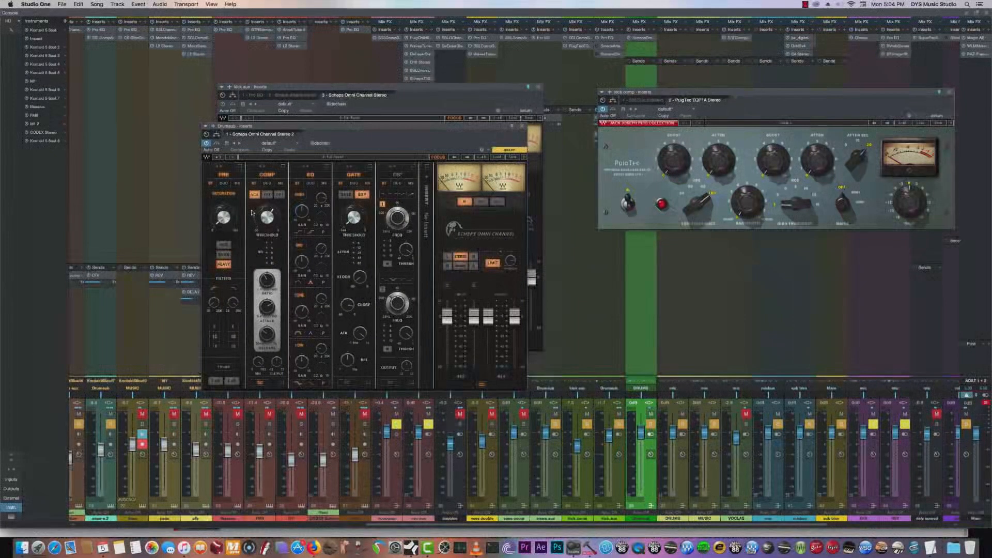
- Audition the Odd and Even saturation modes in the drum sub's PRE module, then switch back to Heavy
{"action": "left_click", "coordinate": [217, 143]}
{"action": "left_click", "coordinate": [219, 144]}
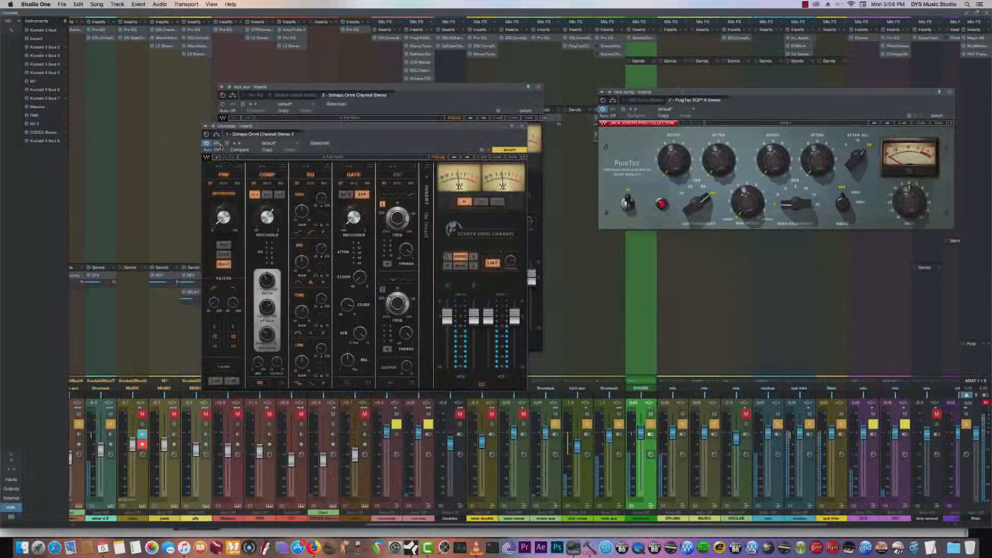
{"action": "left_click", "coordinate": [225, 246]}
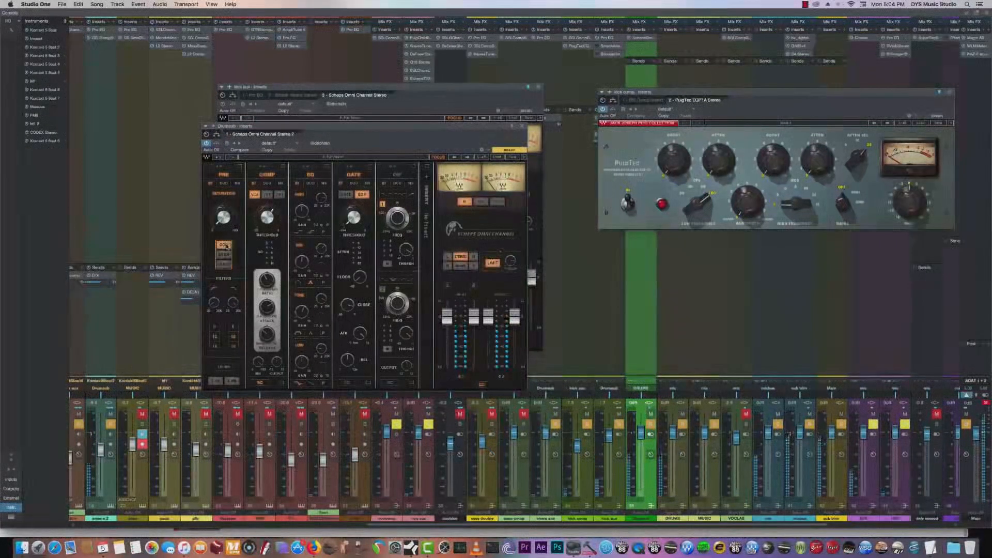
{"action": "left_click", "coordinate": [225, 255]}
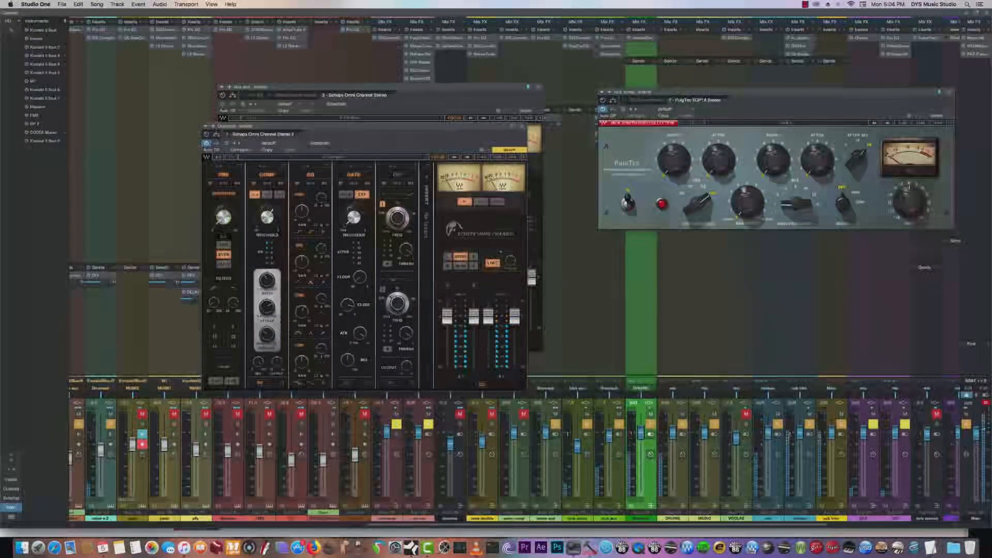
{"action": "left_click", "coordinate": [224, 265]}
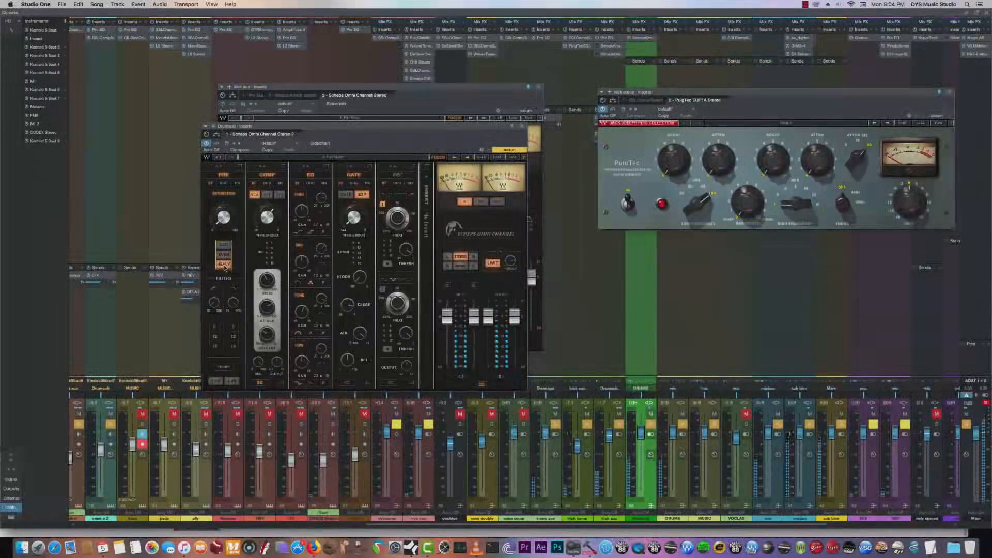
- Toggle the PRE module's Thump on and off repeatedly to compare the drum sound, leaving it off
{"action": "left_click", "coordinate": [224, 368]}
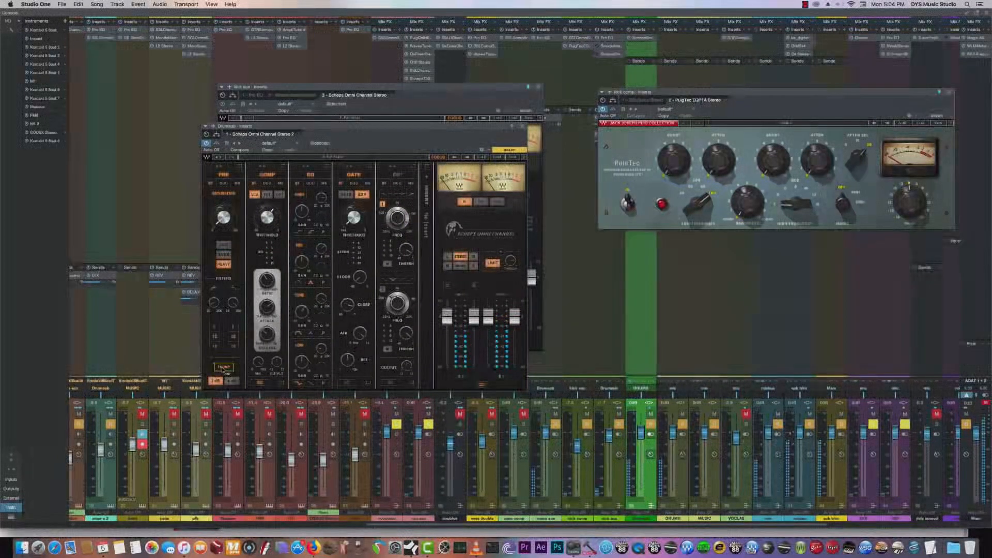
{"action": "left_click", "coordinate": [224, 368]}
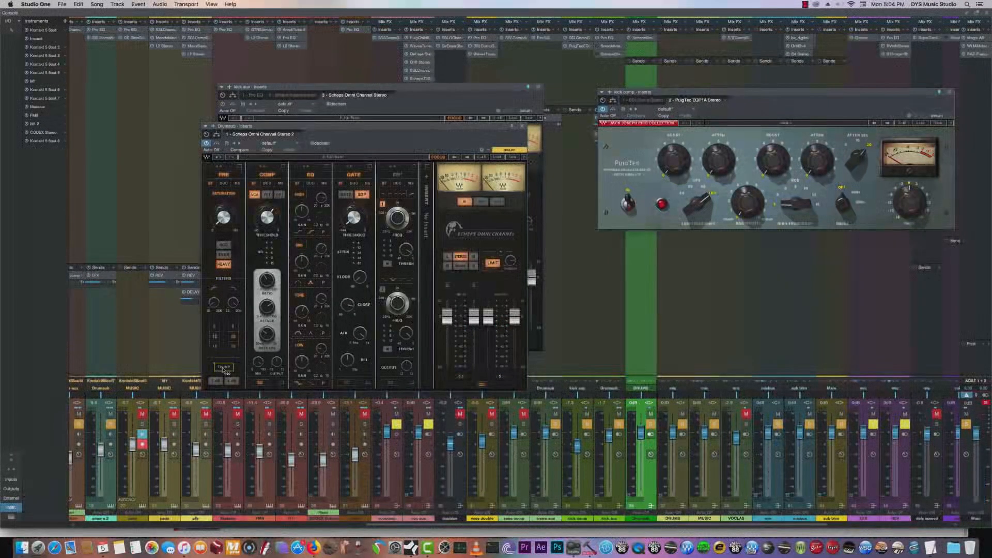
{"action": "left_click", "coordinate": [224, 368]}
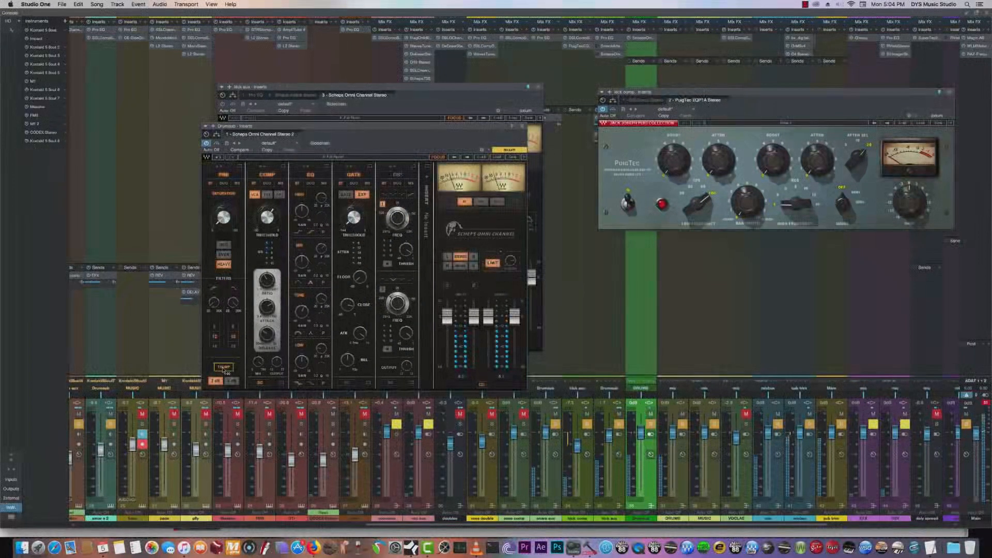
{"action": "left_click", "coordinate": [224, 368]}
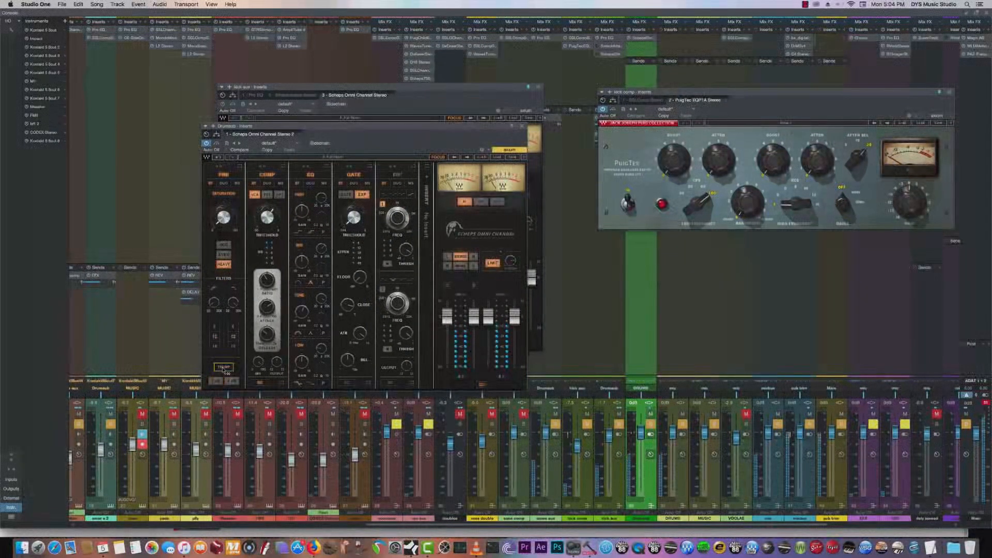
{"action": "left_click", "coordinate": [224, 368]}
{"action": "left_click", "coordinate": [224, 368]}
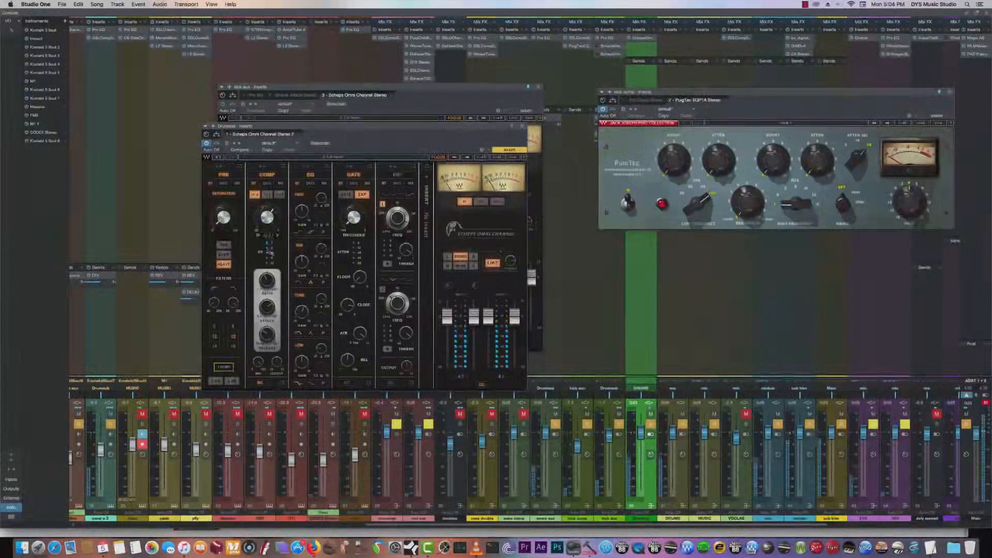
- Adjust the ratio, attack and threshold of the drum sub's COMP module during playback
{"action": "left_click_drag", "start_coordinate": [267, 281], "coordinate": [267, 289]}
{"action": "left_click", "coordinate": [267, 217]}
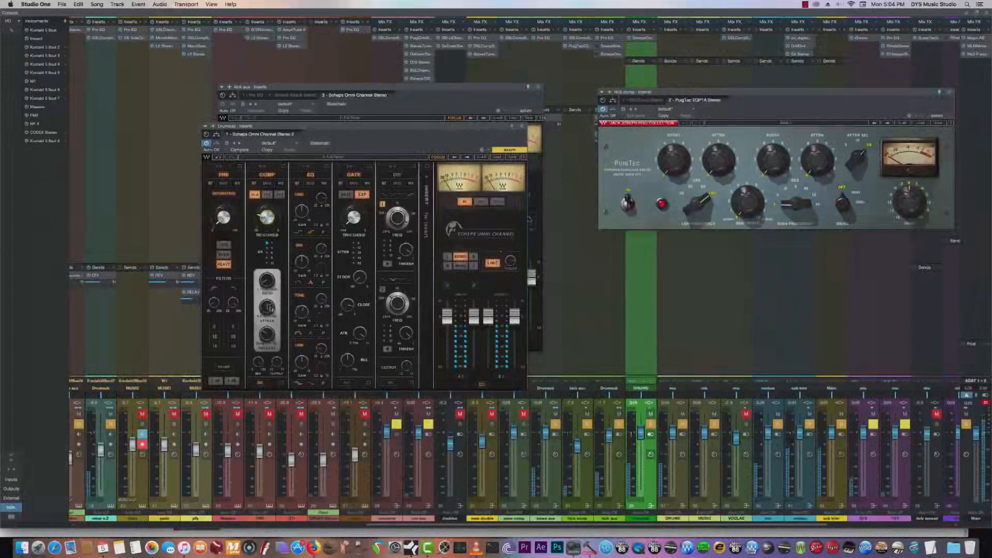
{"action": "left_click", "coordinate": [267, 320]}
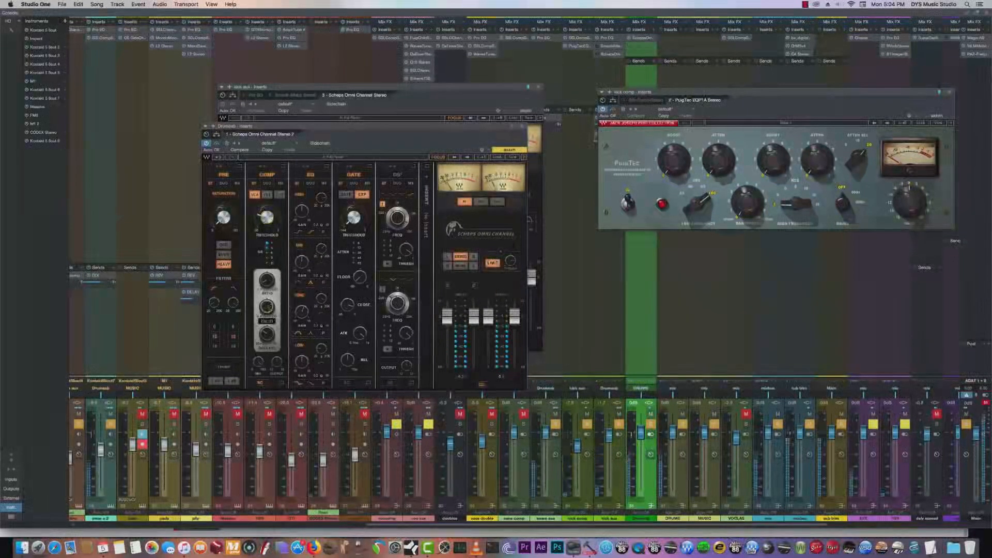
{"action": "left_click_drag", "start_coordinate": [267, 307], "coordinate": [267, 312]}
{"action": "left_click_drag", "start_coordinate": [267, 312], "coordinate": [268, 341]}
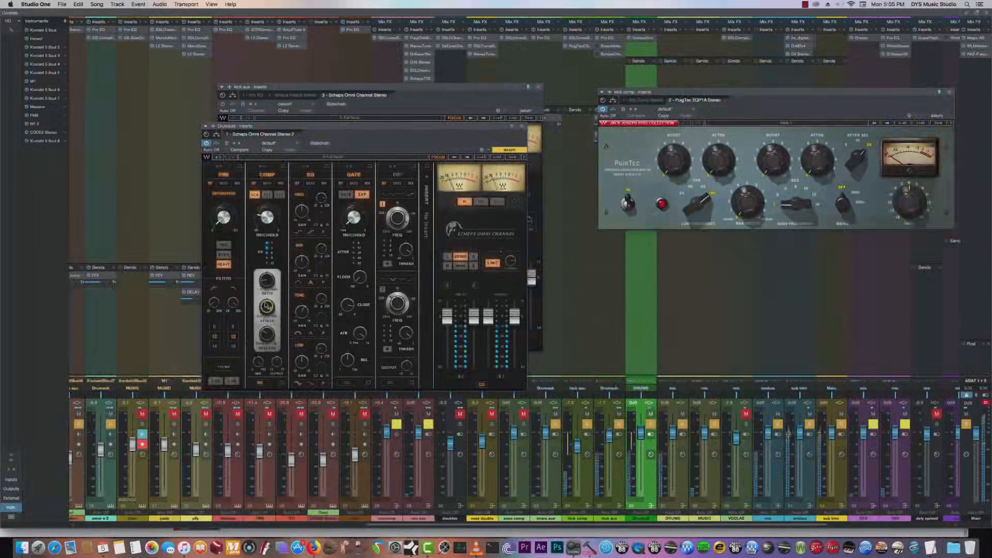
{"action": "left_click_drag", "start_coordinate": [266, 305], "coordinate": [267, 270]}
{"action": "left_click_drag", "start_coordinate": [267, 217], "coordinate": [267, 219]}
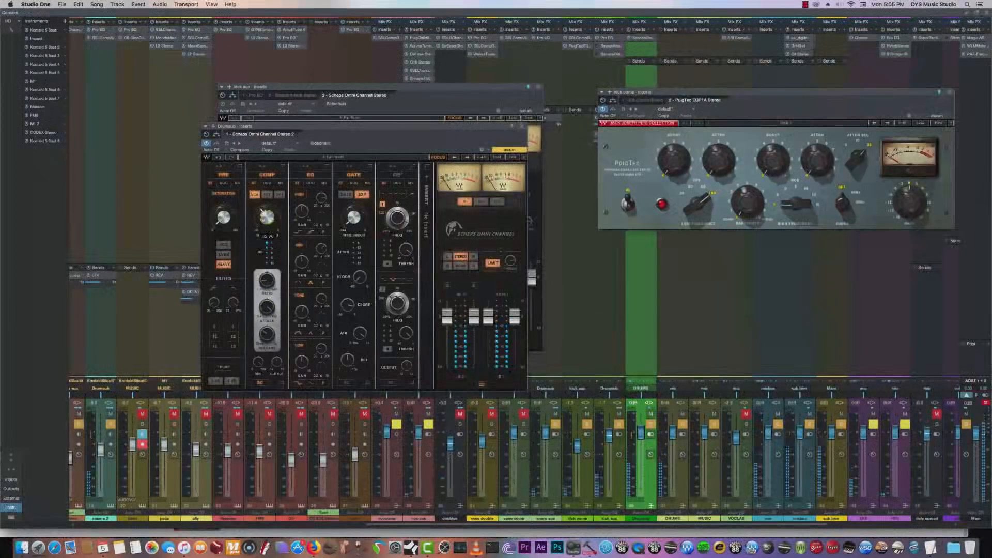
- Fine-tune the ratio, threshold, attack and release in the drum sub's COMP module while the song plays
{"action": "left_click_drag", "start_coordinate": [269, 282], "coordinate": [281, 260]}
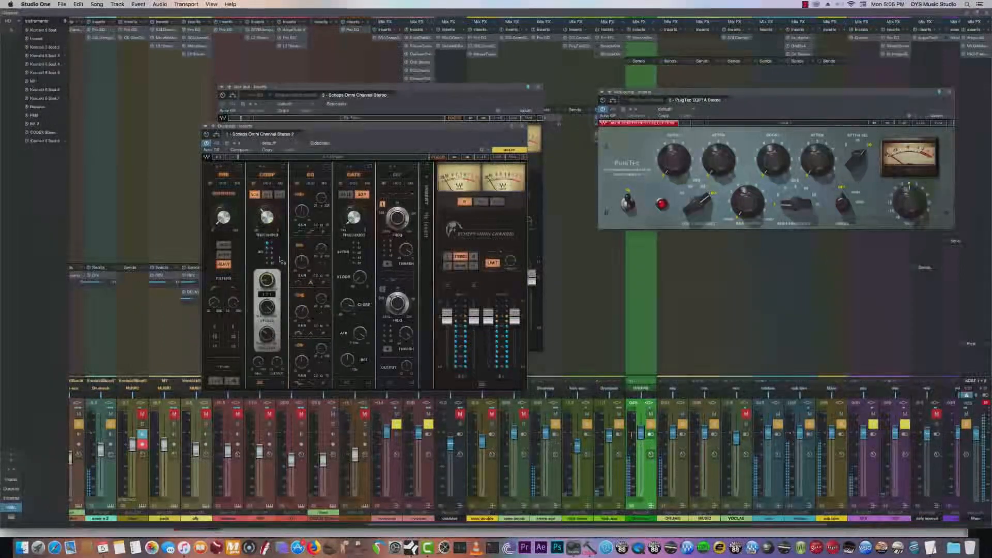
{"action": "mouse_move", "coordinate": [265, 213]}
{"action": "left_mouse_down"}
{"action": "mouse_move", "coordinate": [265, 205]}
{"action": "mouse_move", "coordinate": [267, 218]}
{"action": "left_mouse_up"}
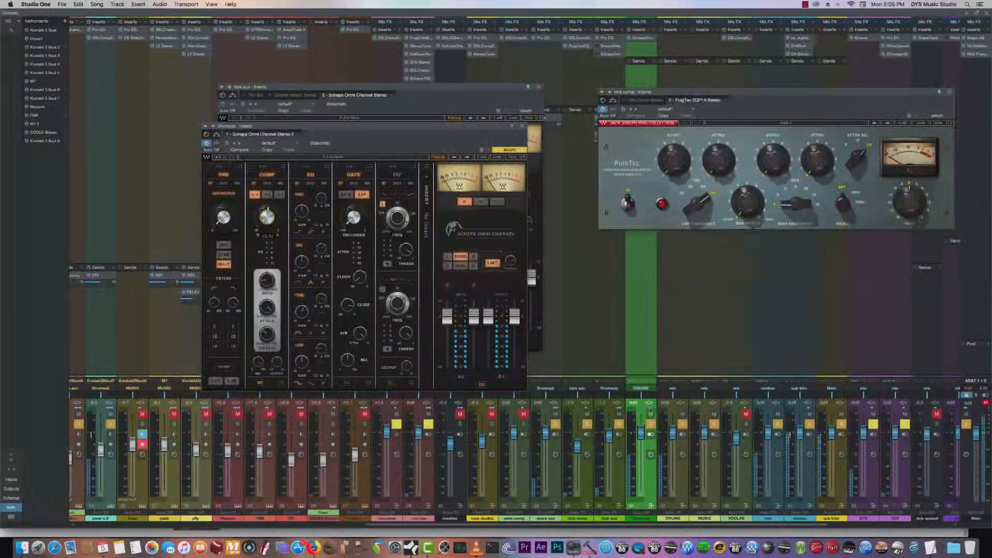
{"action": "left_click", "coordinate": [268, 309]}
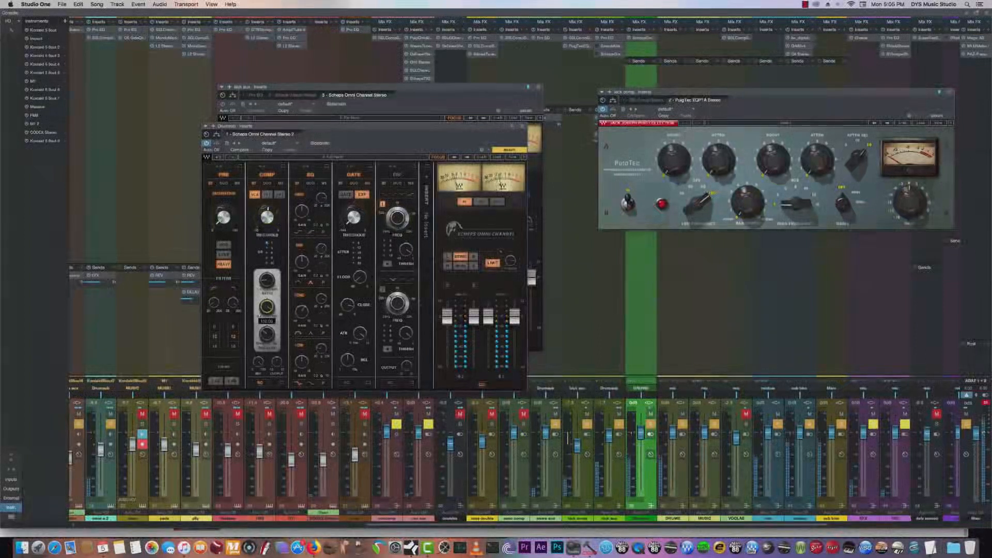
{"action": "left_click_drag", "start_coordinate": [267, 309], "coordinate": [268, 314]}
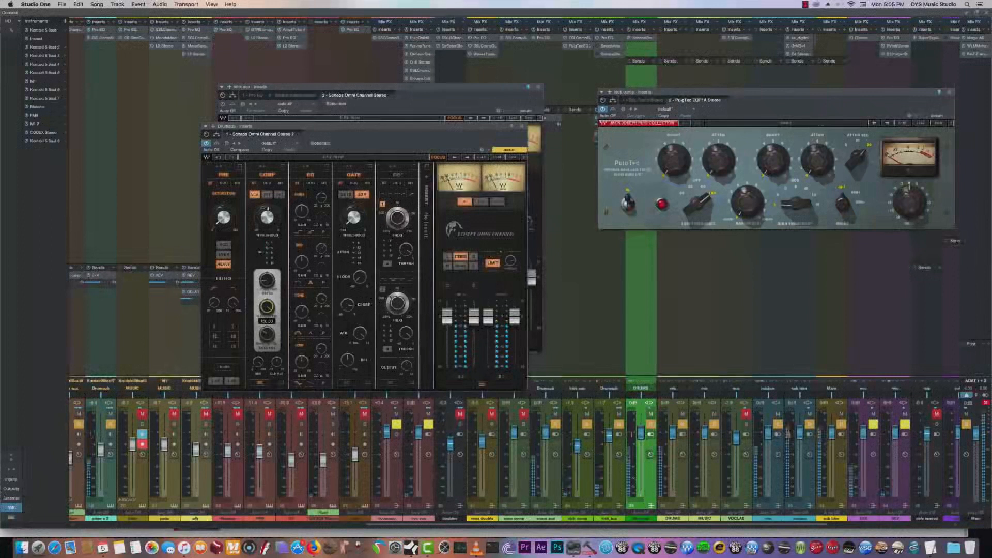
{"action": "left_click_drag", "start_coordinate": [267, 309], "coordinate": [268, 312]}
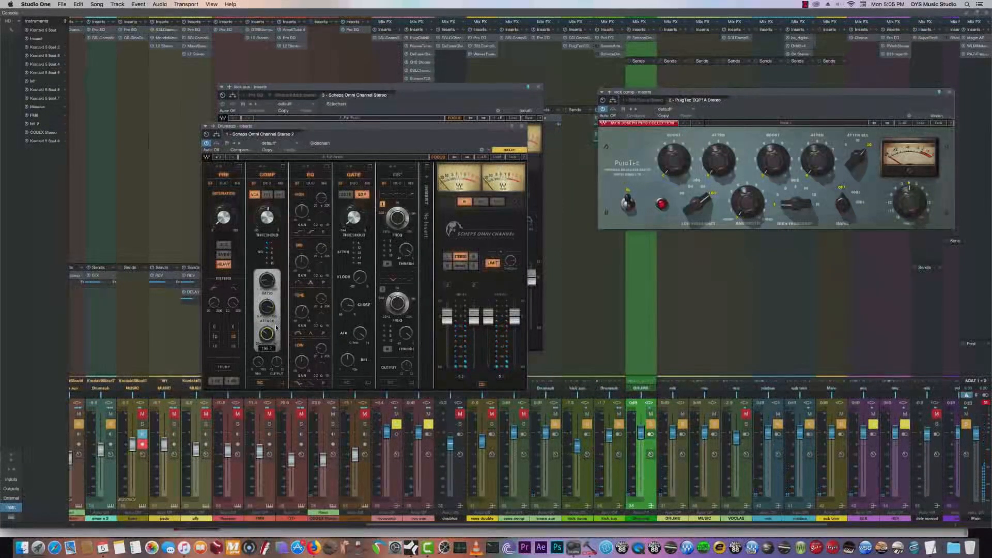
{"action": "left_click_drag", "start_coordinate": [271, 338], "coordinate": [272, 345]}
- Adjust the drum sub's PRE module filters and the gain and frequency of the EQ module's Tone band
{"action": "left_click", "coordinate": [321, 252]}
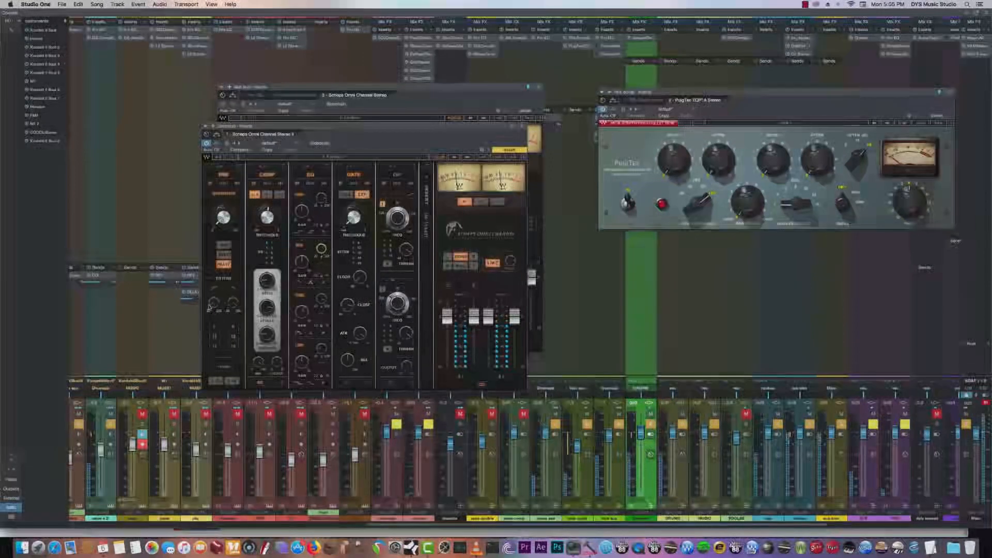
{"action": "mouse_move", "coordinate": [214, 304]}
{"action": "left_mouse_down"}
{"action": "mouse_move", "coordinate": [214, 280]}
{"action": "mouse_move", "coordinate": [214, 294]}
{"action": "left_mouse_up"}
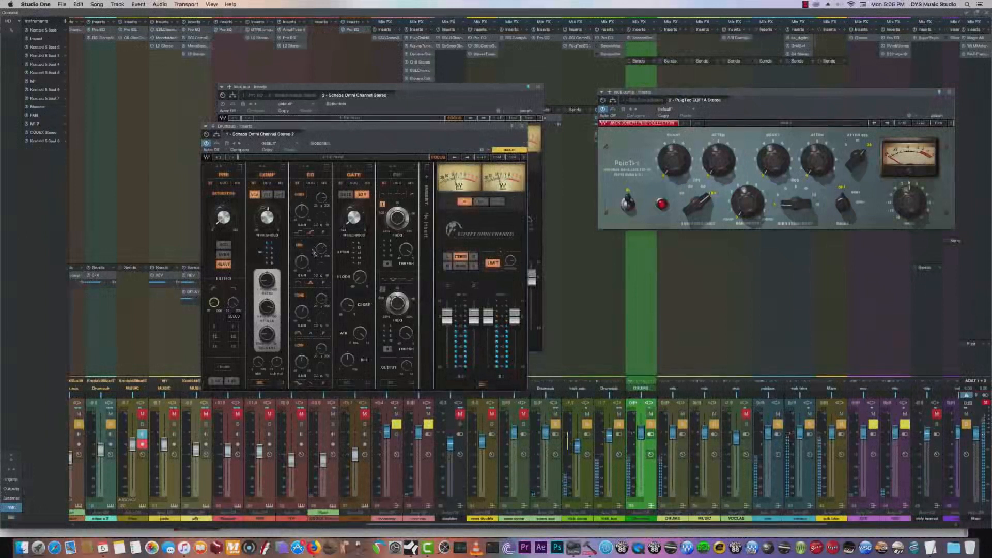
{"action": "left_click_drag", "start_coordinate": [321, 301], "coordinate": [321, 305]}
{"action": "mouse_move", "coordinate": [302, 316]}
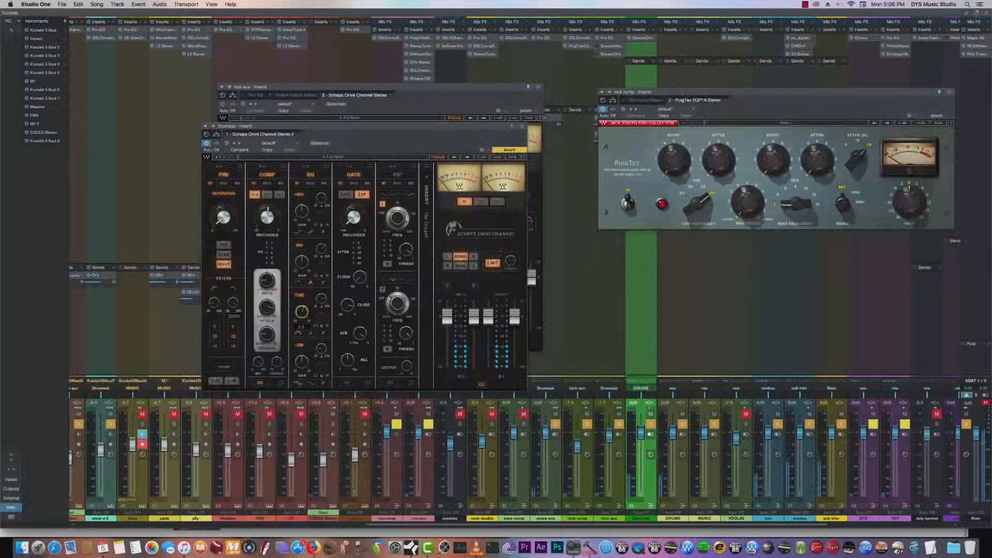
{"action": "left_click_drag", "start_coordinate": [302, 315], "coordinate": [302, 314]}
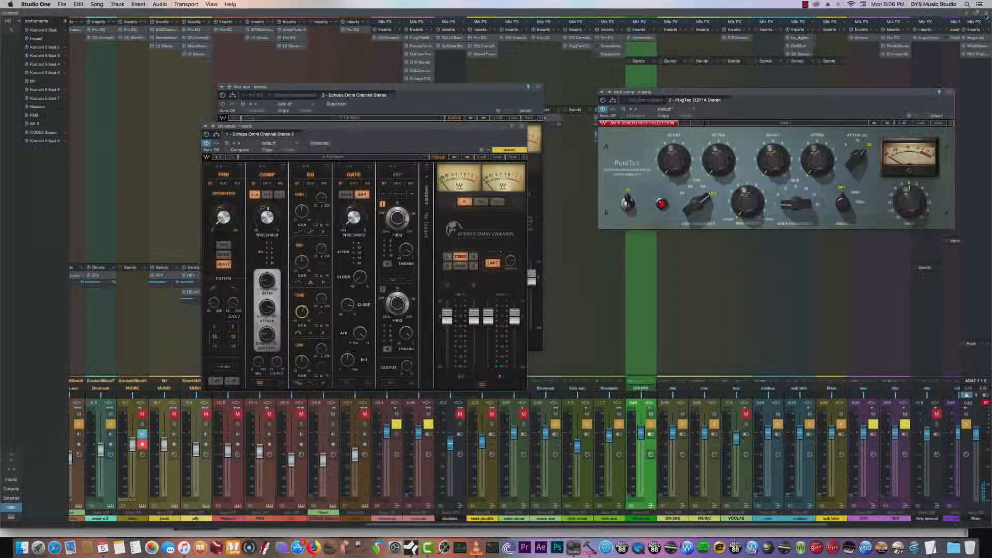
- Return to the arrangement, compare the drum sub with the Omni Channel's limiter off and on, and close that plug-in
{"action": "left_click", "coordinate": [985, 15]}
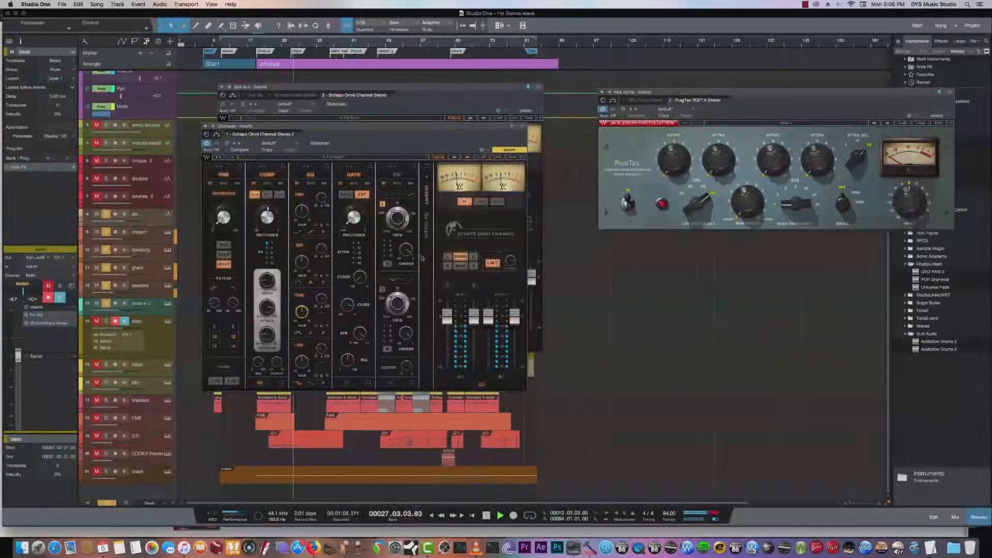
{"action": "left_click", "coordinate": [494, 262]}
{"action": "left_click", "coordinate": [496, 263]}
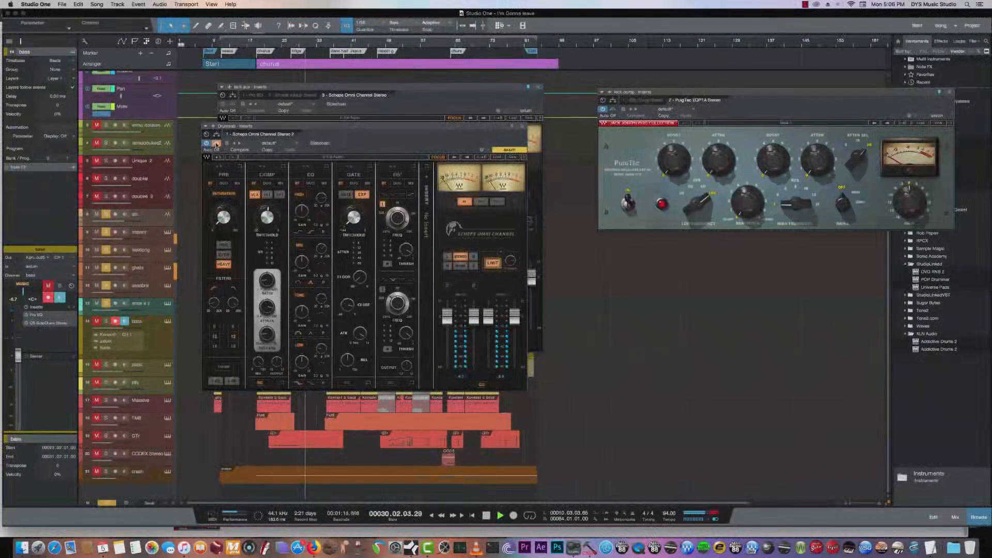
{"action": "left_click", "coordinate": [521, 128]}
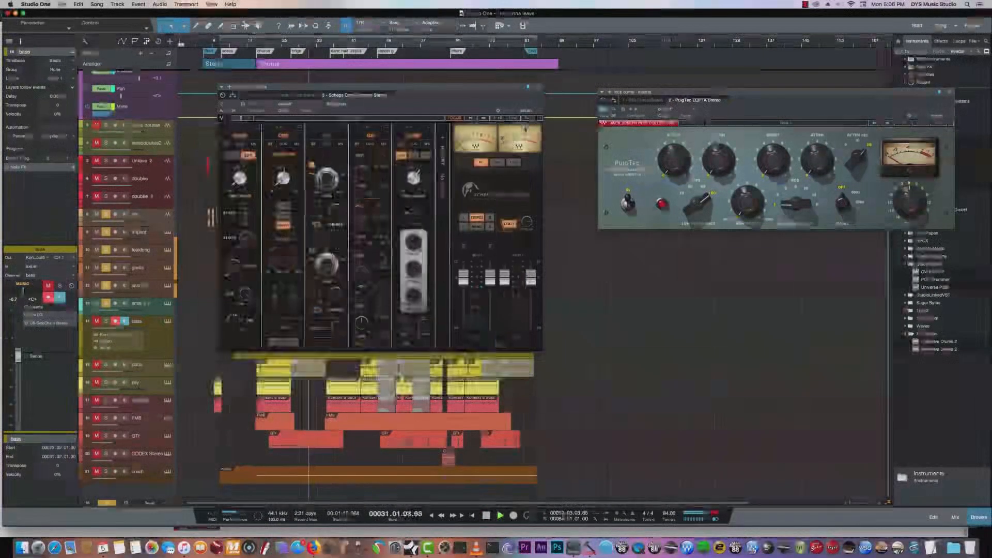
- Unmute the bass track and the two yellow instrument tracks below it to hear them with the drums
{"action": "left_click", "coordinate": [97, 322]}
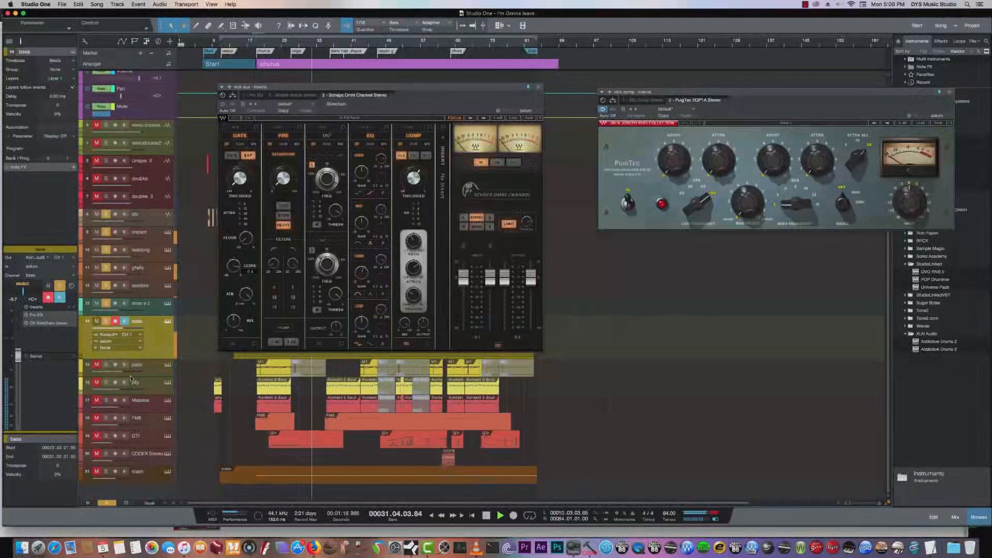
{"action": "left_click", "coordinate": [96, 366]}
{"action": "left_click", "coordinate": [97, 383]}
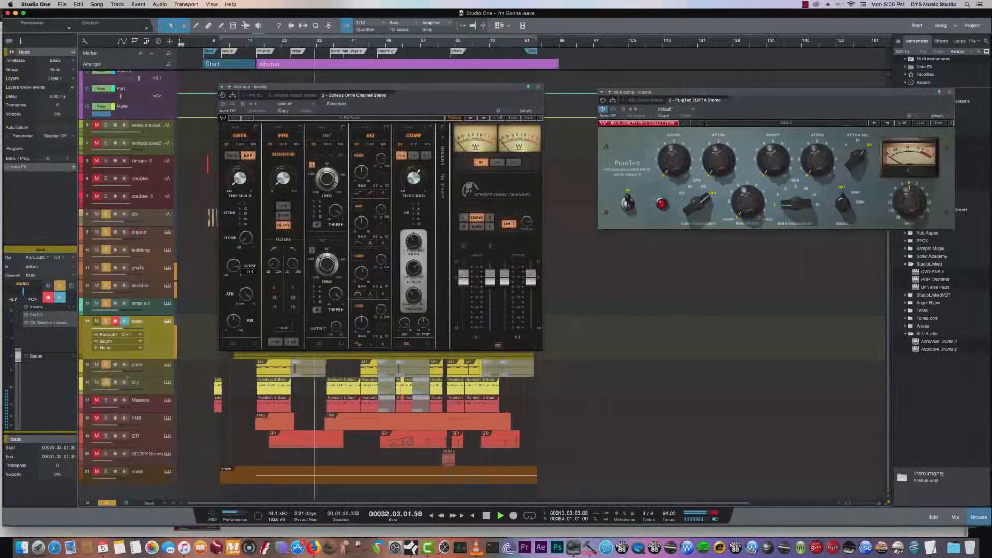
- Examine the Pro EQ on the lower yellow instrument track during playback, closing the other plug-in windows, and stop playback
{"action": "left_click", "coordinate": [155, 389]}
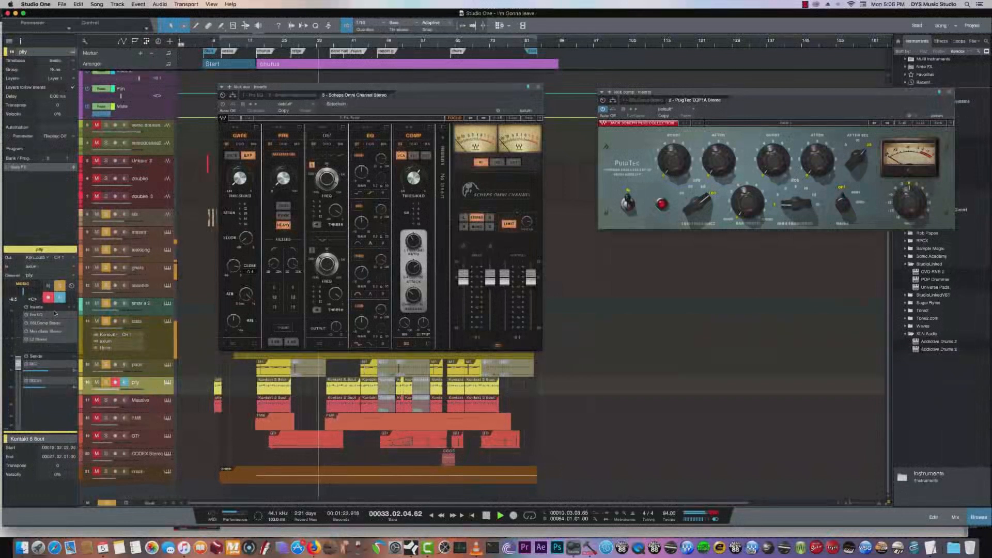
{"action": "left_click", "coordinate": [35, 314]}
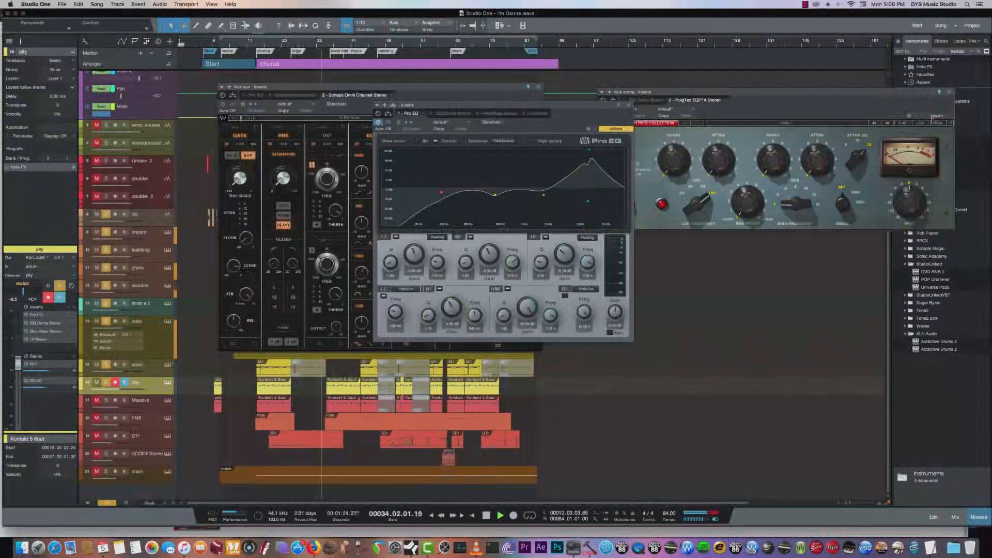
{"action": "left_click", "coordinate": [949, 94]}
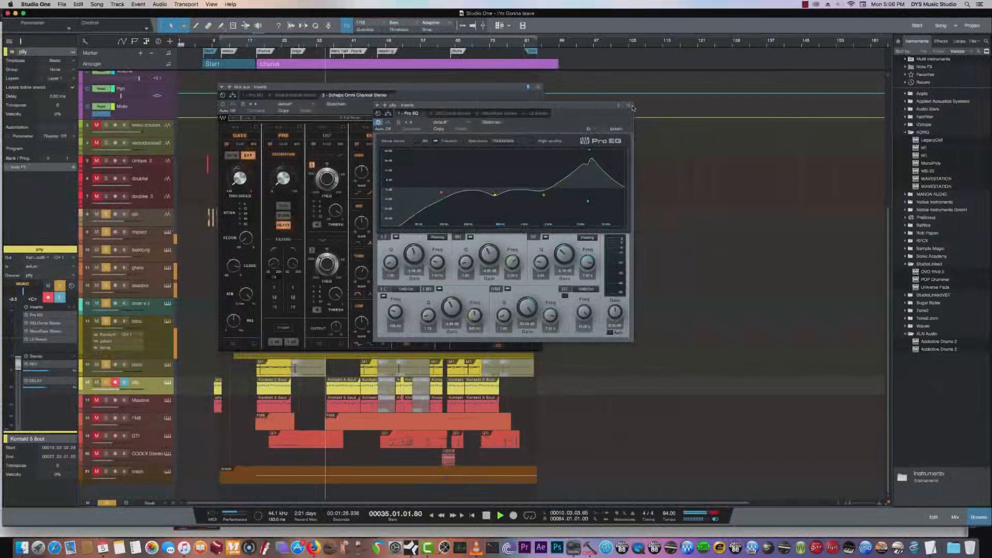
{"action": "left_click", "coordinate": [628, 105]}
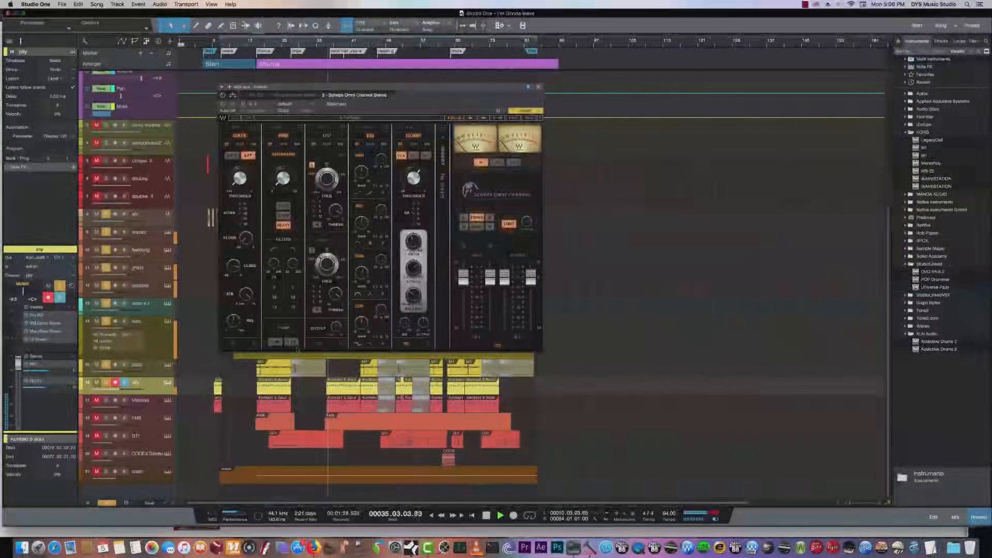
{"action": "left_click", "coordinate": [538, 87]}
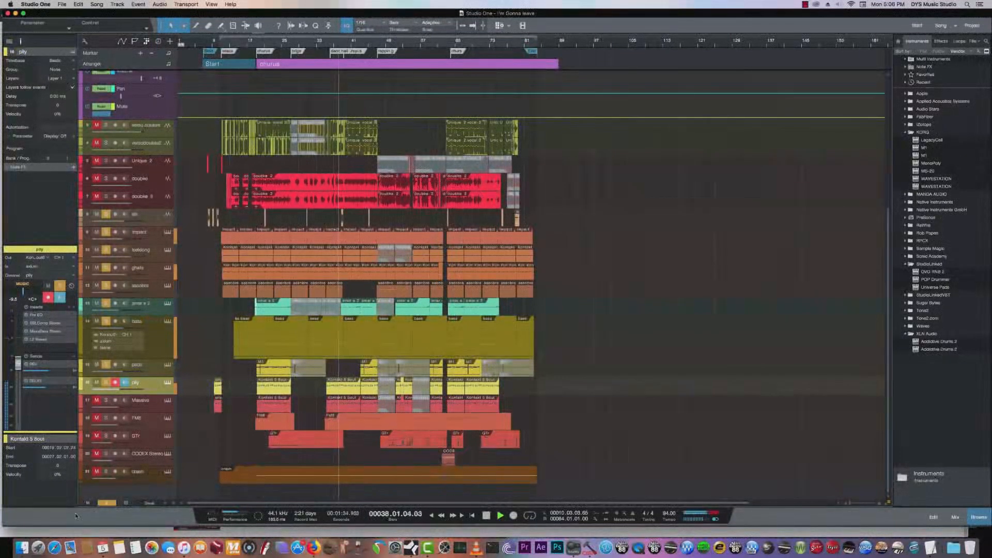
{"action": "double_click", "coordinate": [36, 316]}
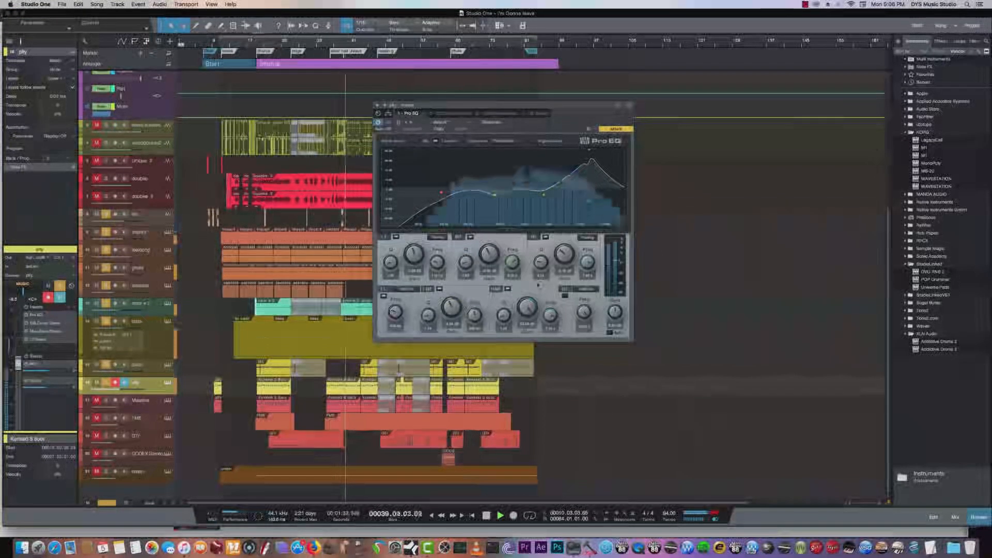
{"action": "key", "text": "space"}
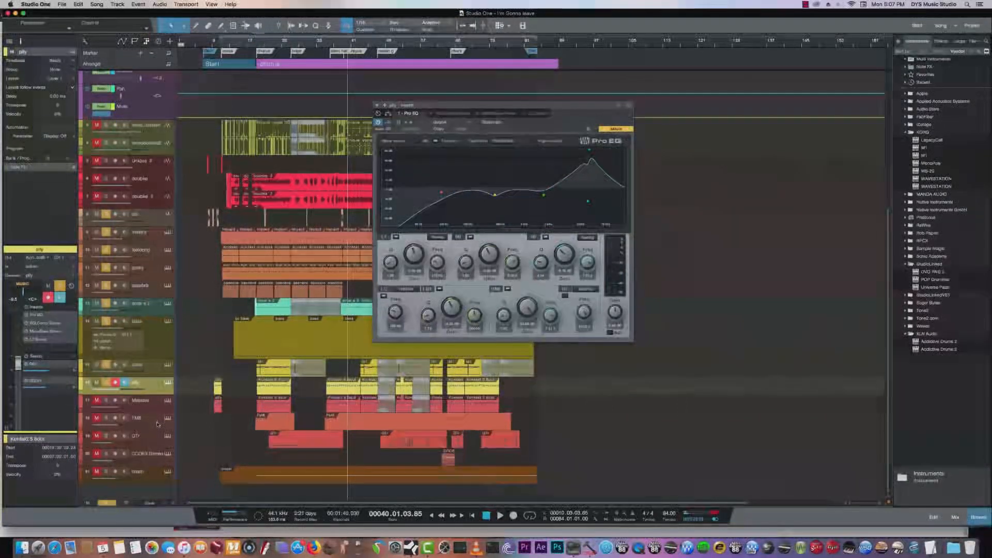
- Play the full mix from the Start section with the track mutes and solos cleared, and replace the crash track's Pro EQ with the console
{"action": "left_click", "coordinate": [155, 467]}
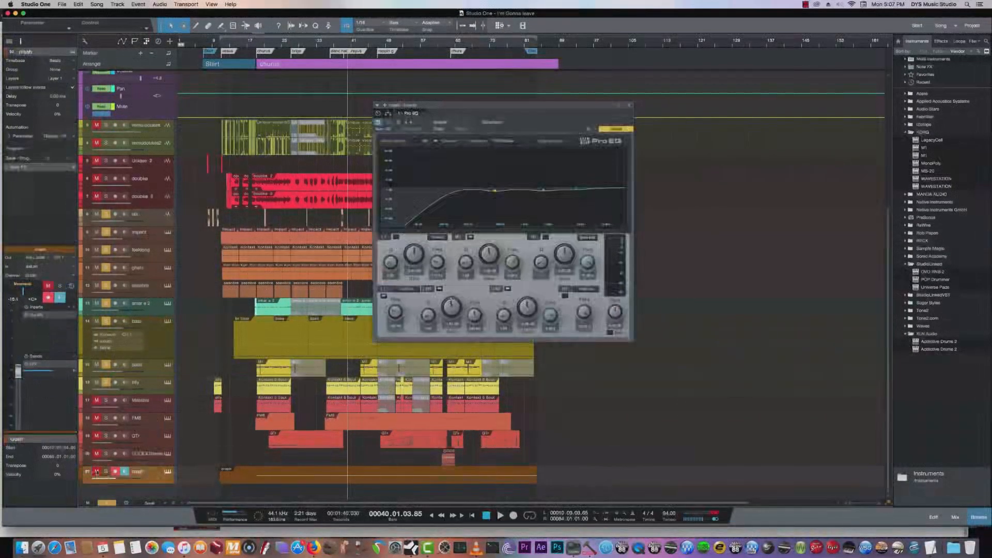
{"action": "left_click", "coordinate": [203, 42]}
{"action": "key", "text": "space"}
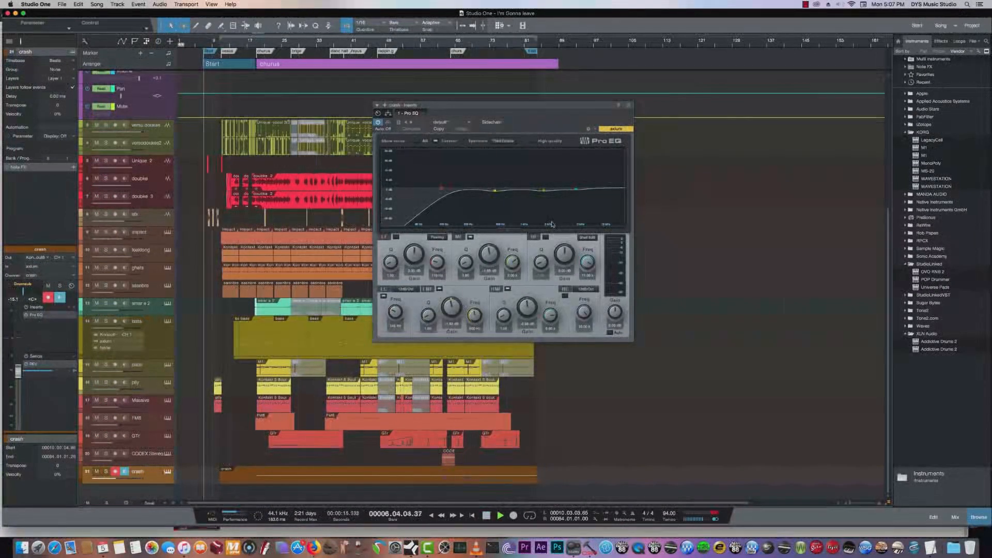
{"action": "left_click", "coordinate": [628, 106]}
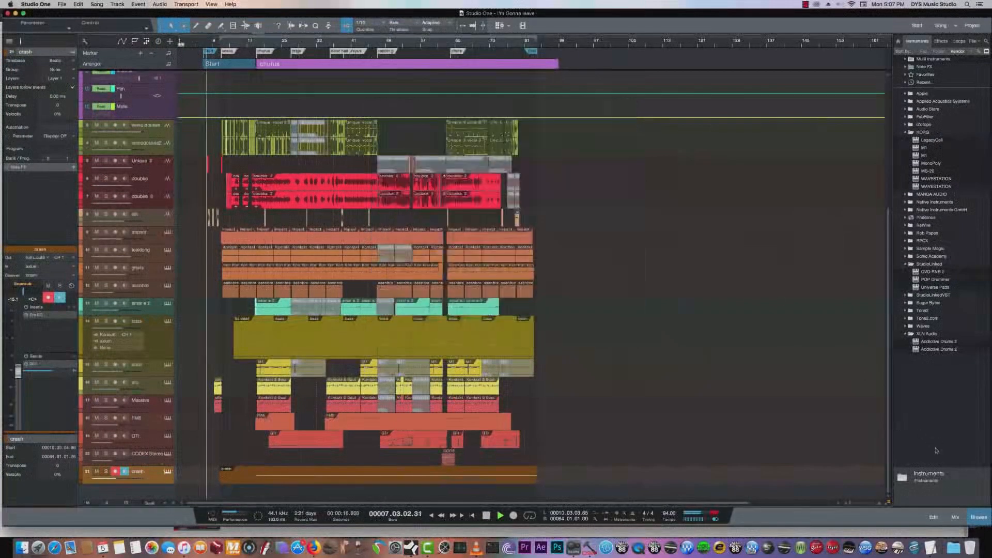
{"action": "left_click", "coordinate": [955, 517]}
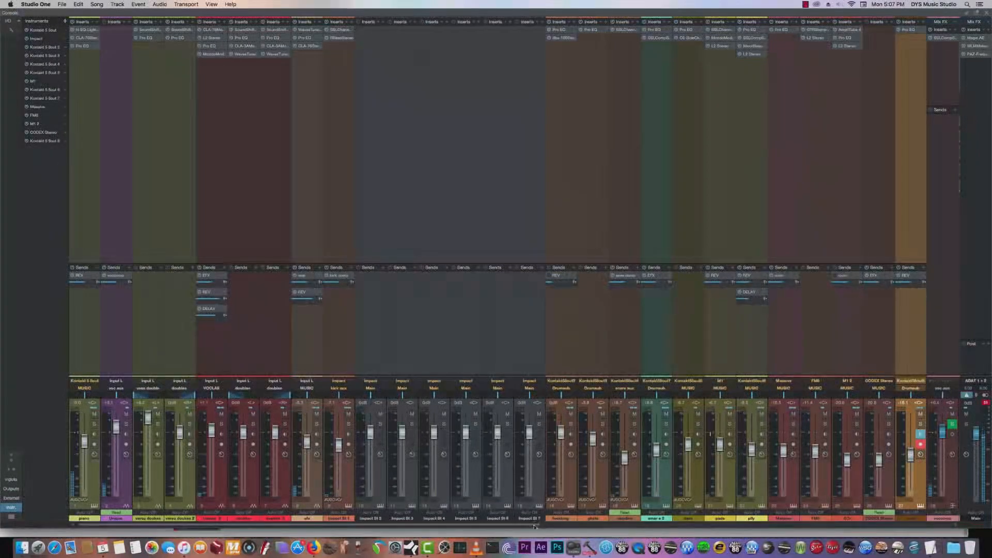
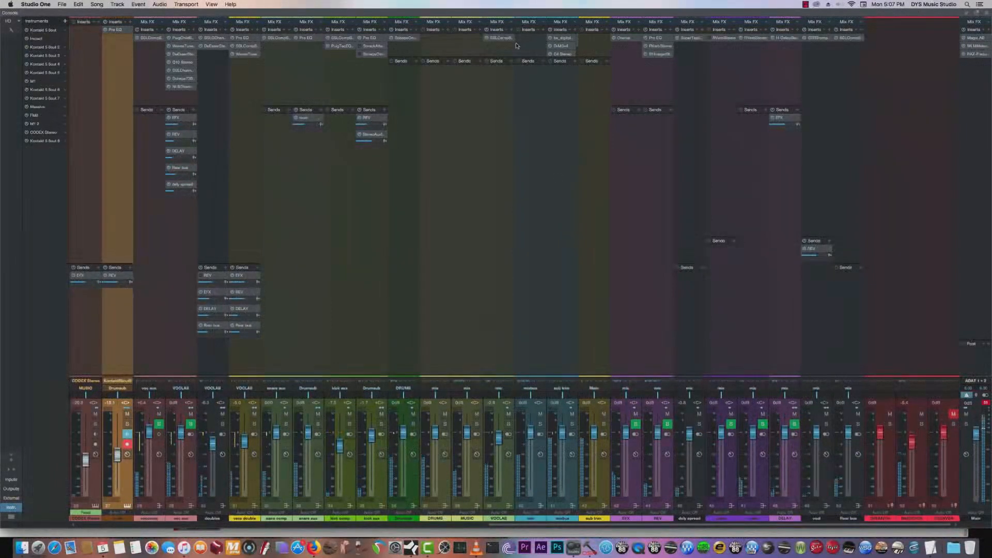
- View the vocal bus's SSLComp and close it, and expose the mixbus's full insert rack to examine its T-RackS Bus Compressor
{"action": "left_click", "coordinate": [499, 38]}
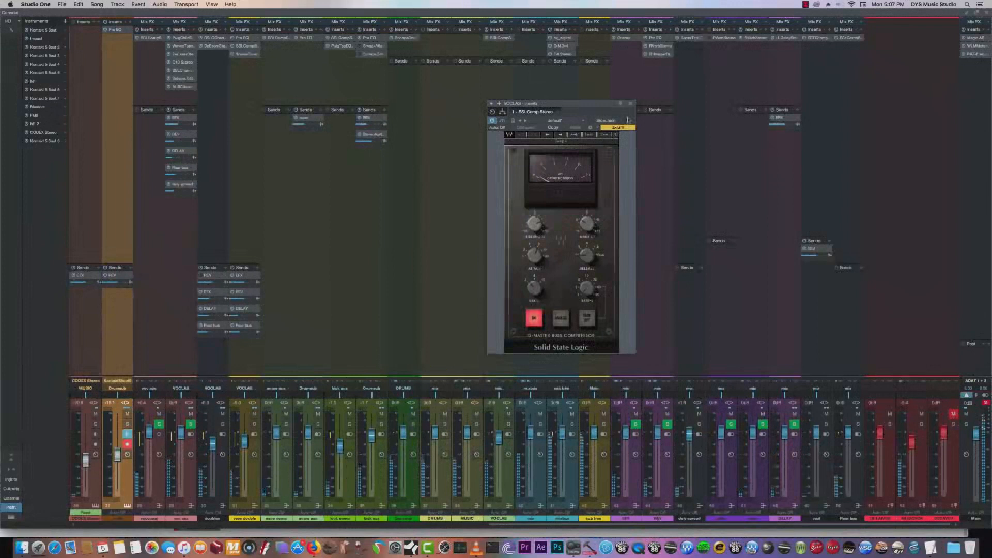
{"action": "left_click", "coordinate": [630, 104]}
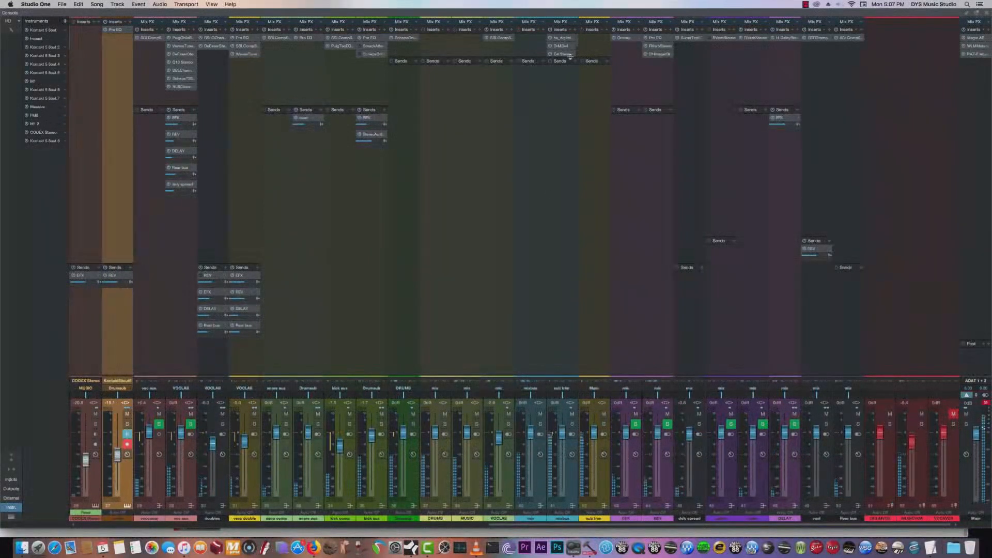
{"action": "left_click_drag", "start_coordinate": [568, 58], "coordinate": [567, 112]}
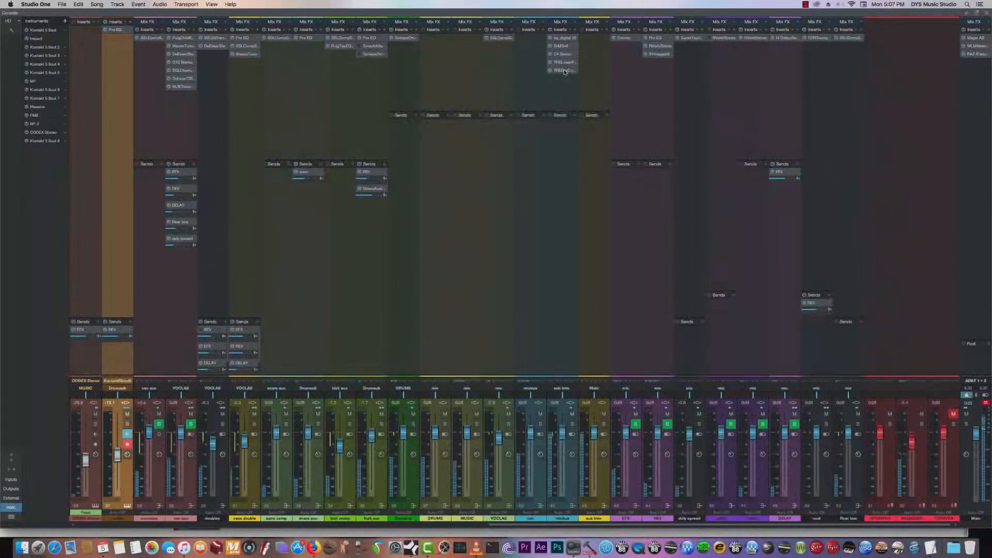
{"action": "left_click", "coordinate": [565, 70]}
{"action": "left_click_drag", "start_coordinate": [433, 221], "coordinate": [746, 141]}
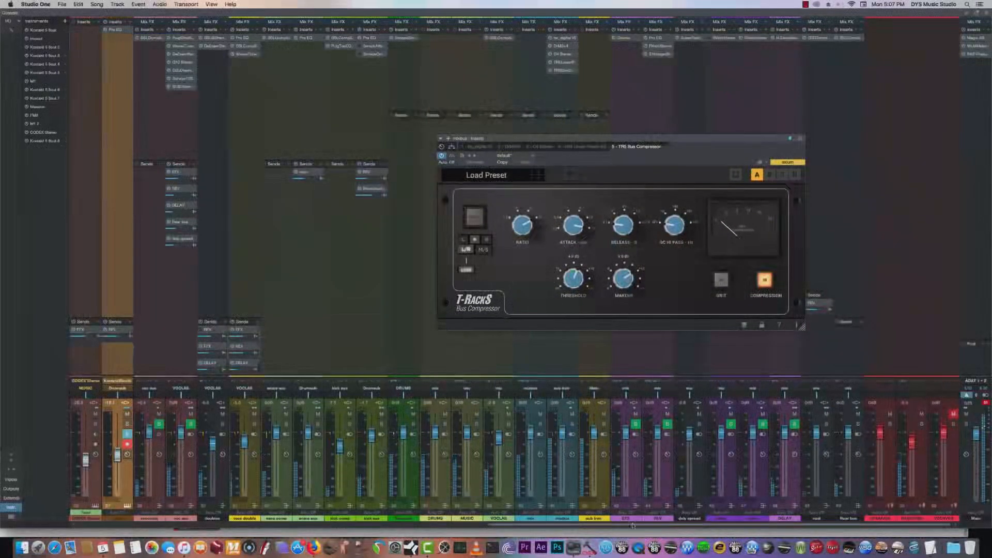
- Check the Scheps Omni Channel on the kick aux during playback, and close it and the Bus Compressor
{"action": "left_click", "coordinate": [368, 55]}
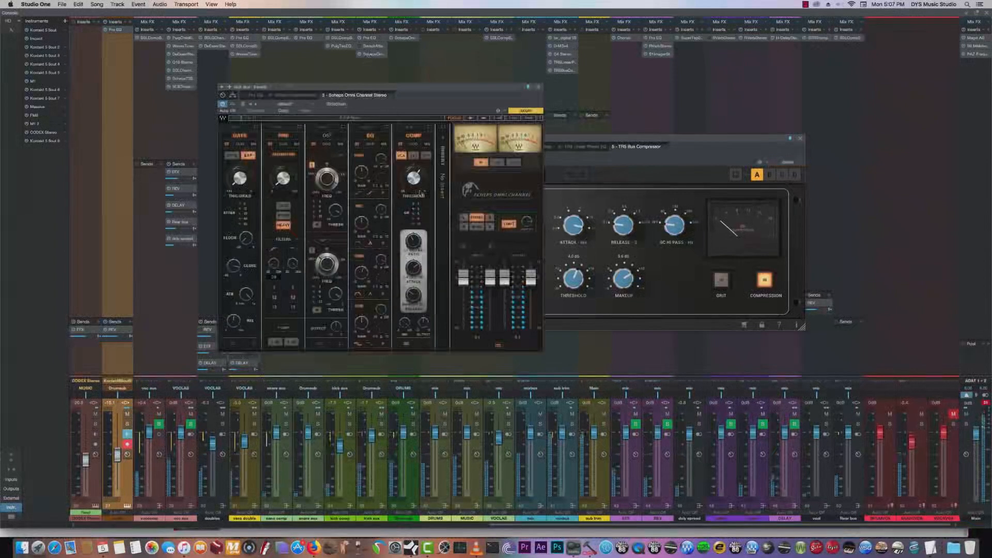
{"action": "left_click", "coordinate": [537, 88]}
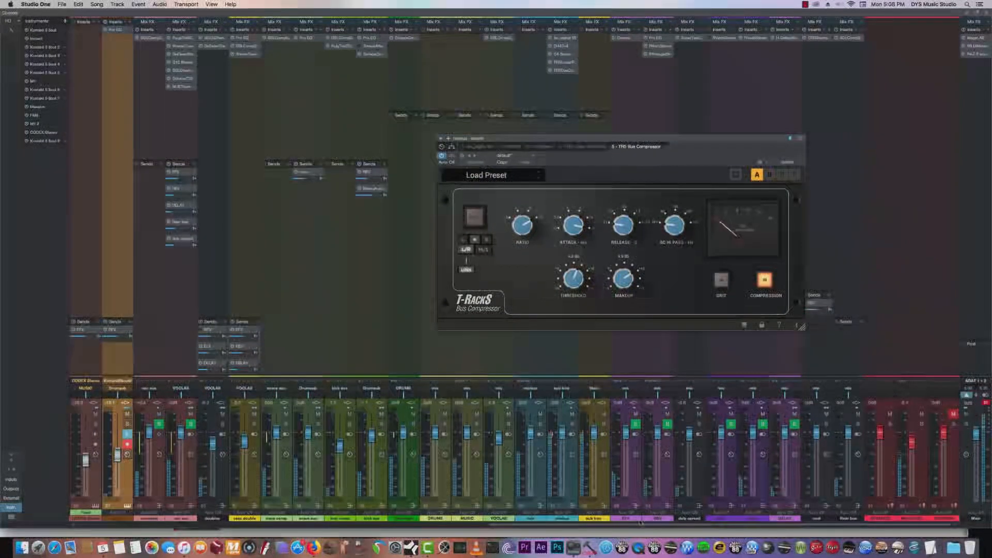
{"action": "mouse_move", "coordinate": [641, 523]}
{"action": "left_mouse_down"}
{"action": "mouse_move", "coordinate": [445, 523]}
{"action": "mouse_move", "coordinate": [643, 524]}
{"action": "left_mouse_up"}
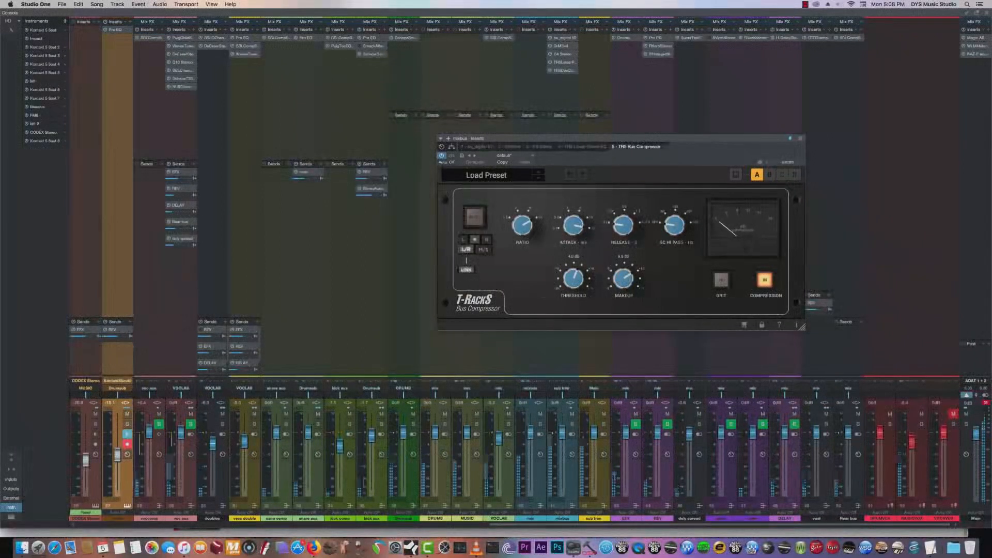
{"action": "left_click", "coordinate": [800, 139]}
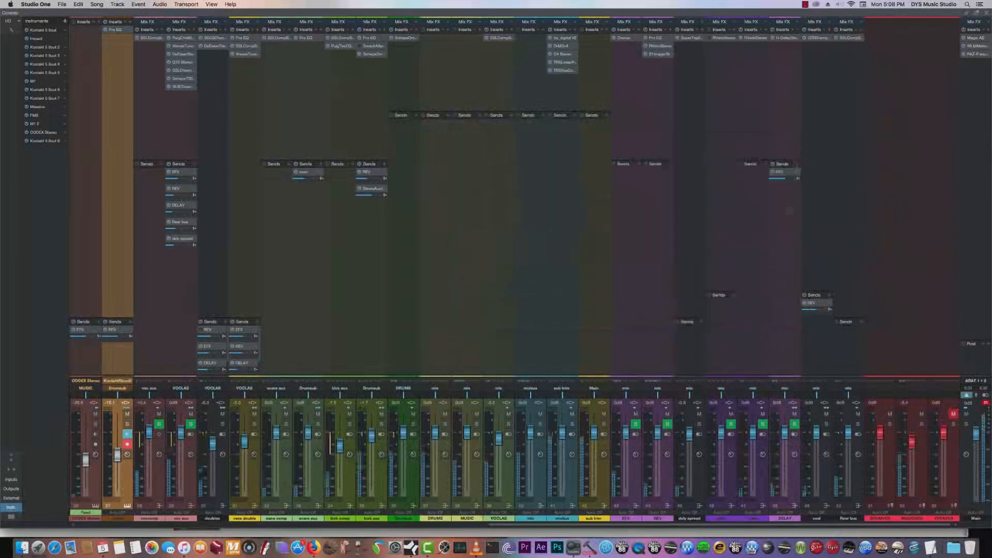
- Compare the mixbus with the C4's second band bypassed and active, and close the plug-in
{"action": "left_click", "coordinate": [563, 55]}
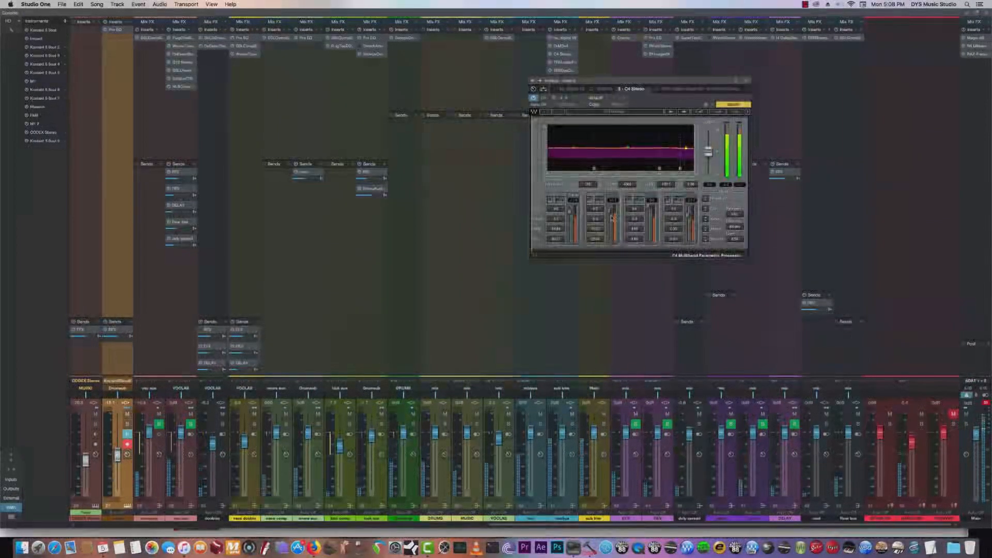
{"action": "left_click", "coordinate": [600, 201]}
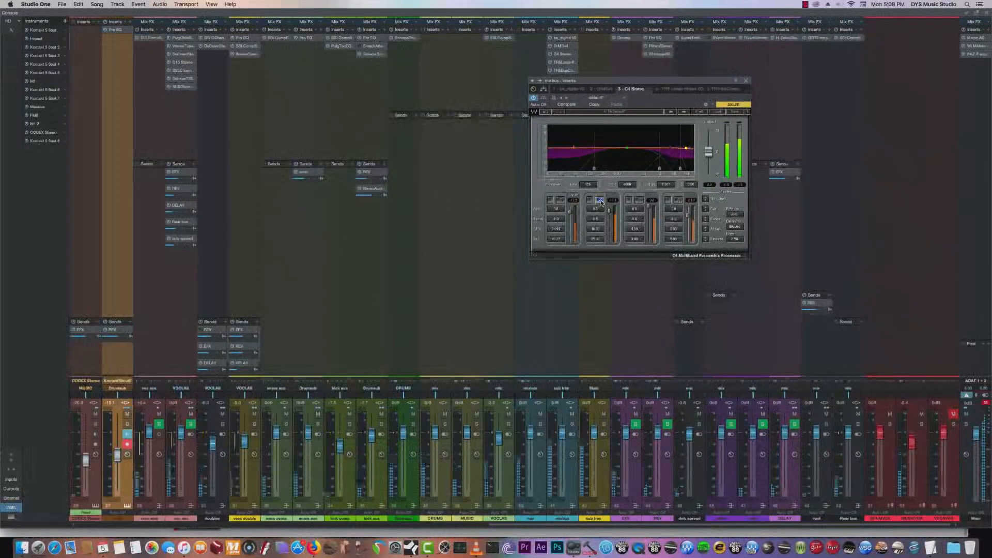
{"action": "left_click", "coordinate": [601, 201]}
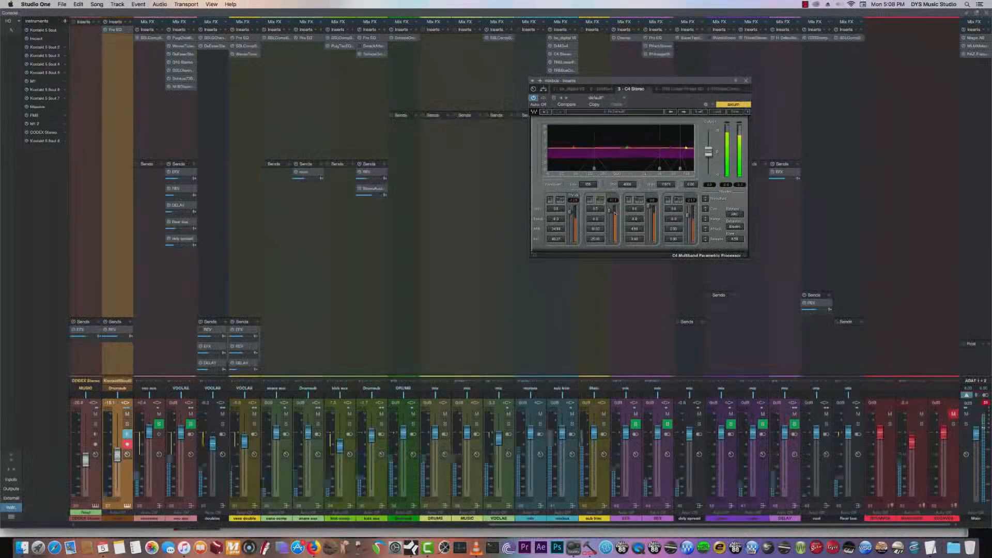
{"action": "left_click", "coordinate": [601, 201]}
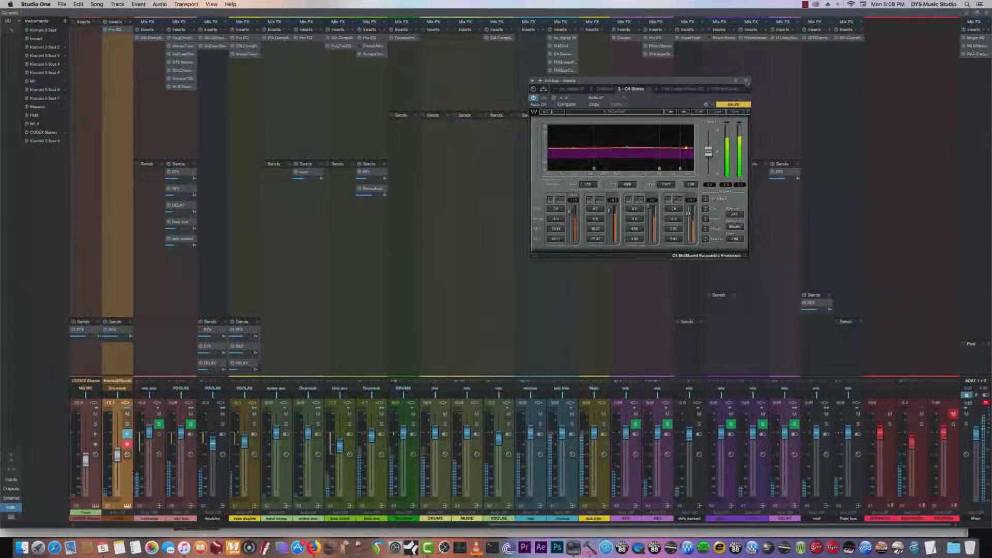
{"action": "left_click", "coordinate": [746, 81]}
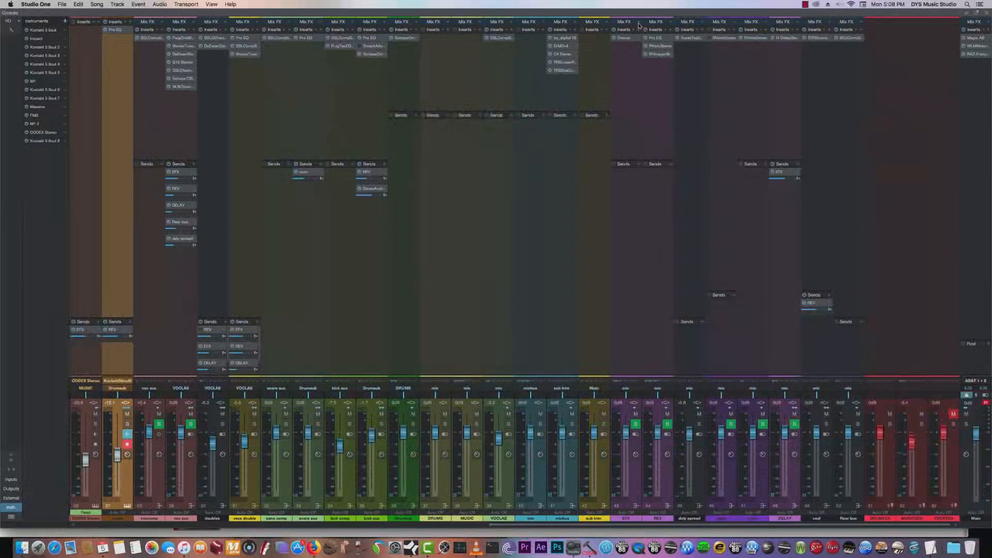
- Examine the mixbus's bx_digital V2 and T-RackS Linear Phase EQ, including the latter's second band, and close the plug-in window
{"action": "double_click", "coordinate": [562, 38]}
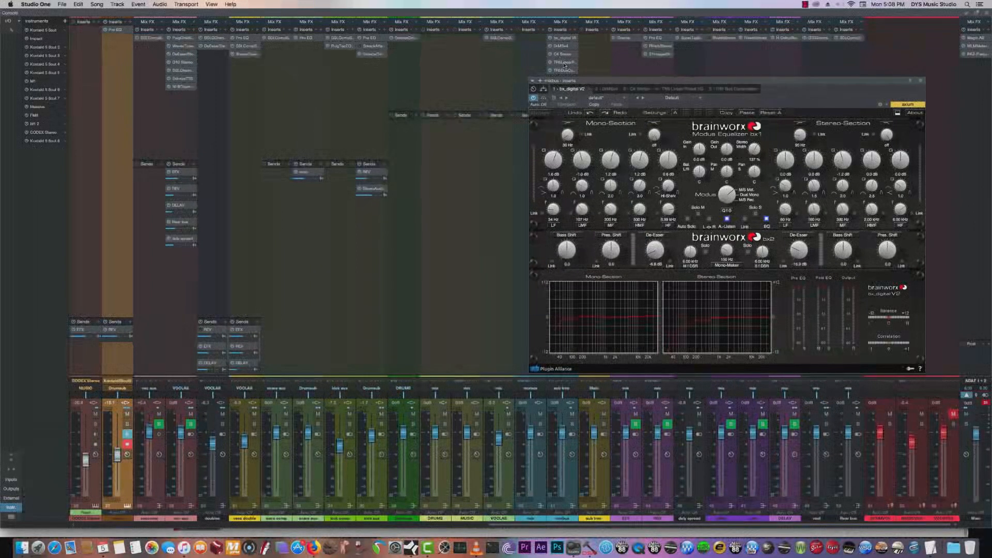
{"action": "double_click", "coordinate": [565, 63]}
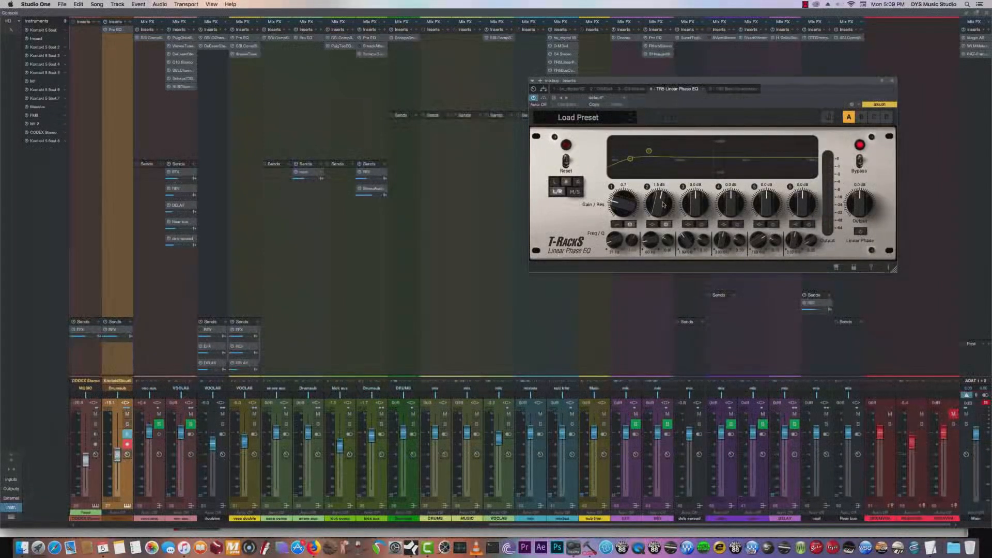
{"action": "left_click", "coordinate": [666, 225]}
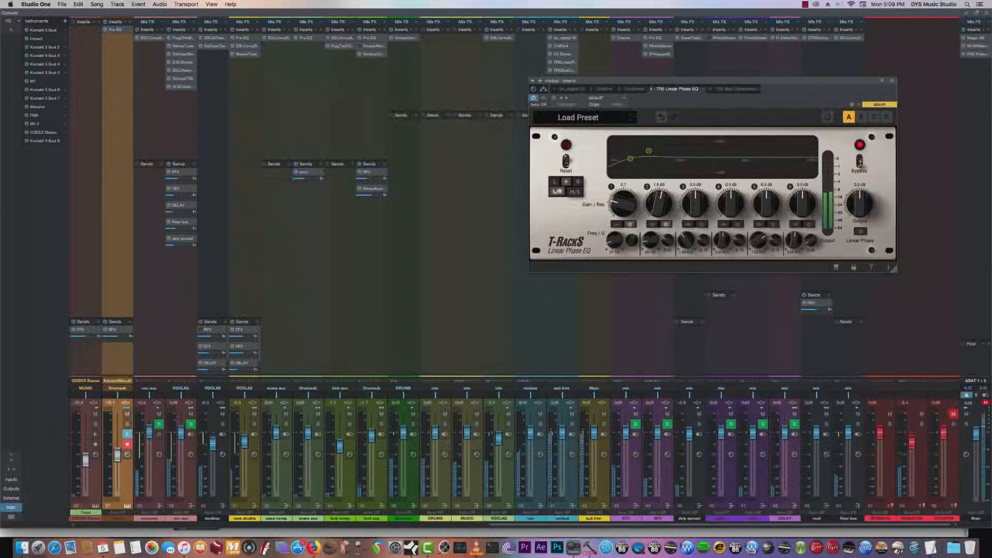
{"action": "left_click", "coordinate": [886, 79]}
{"action": "left_click", "coordinate": [887, 79]}
- Compare the mix (A) with the loaded reference track (B) using Magic AB on the main output over the arrangement, ending on A
{"action": "double_click", "coordinate": [974, 38]}
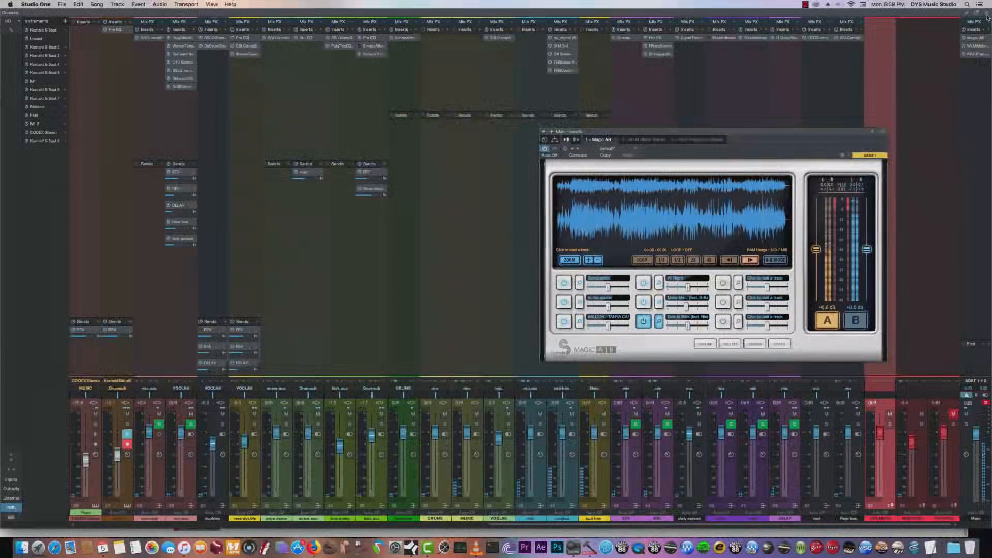
{"action": "key", "text": "F3"}
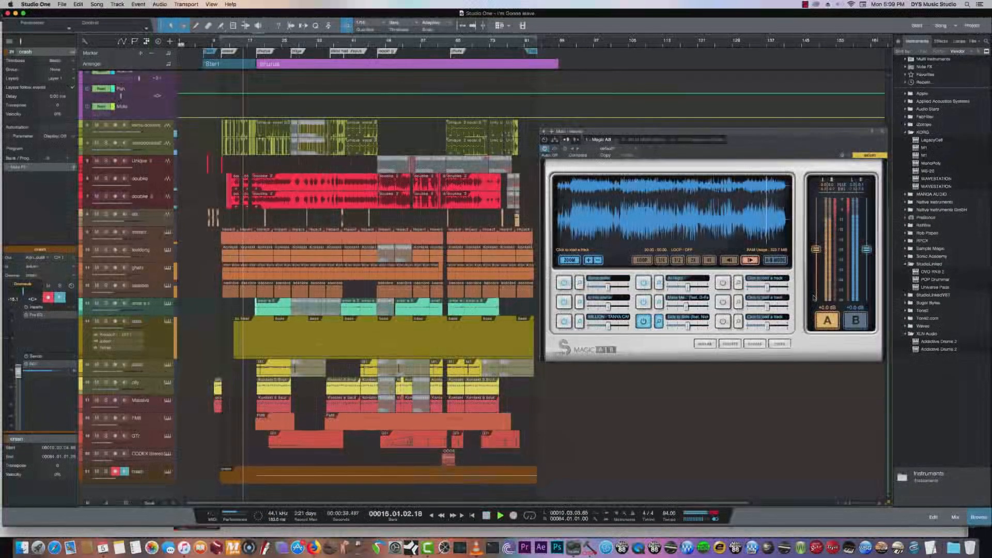
{"action": "left_click", "coordinate": [856, 320]}
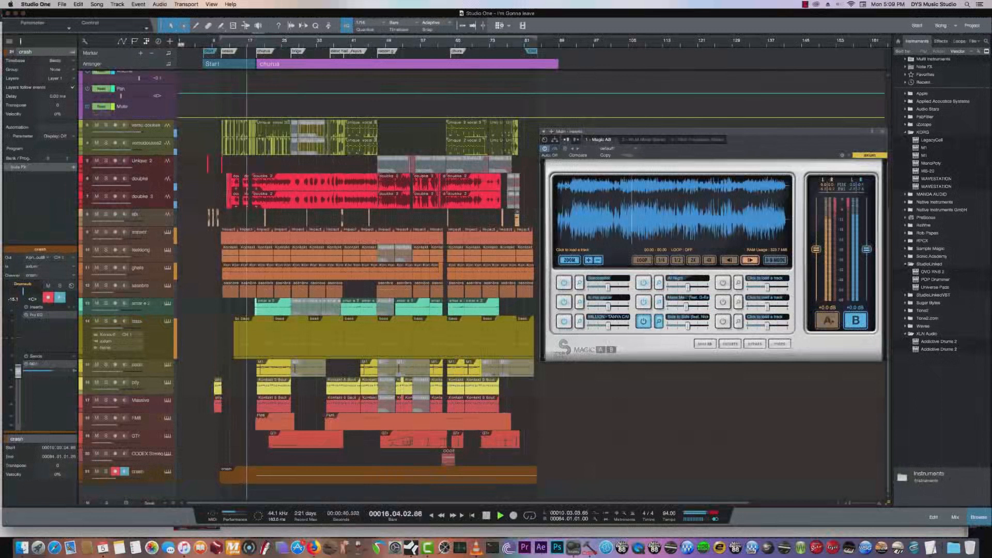
{"action": "left_click", "coordinate": [827, 321]}
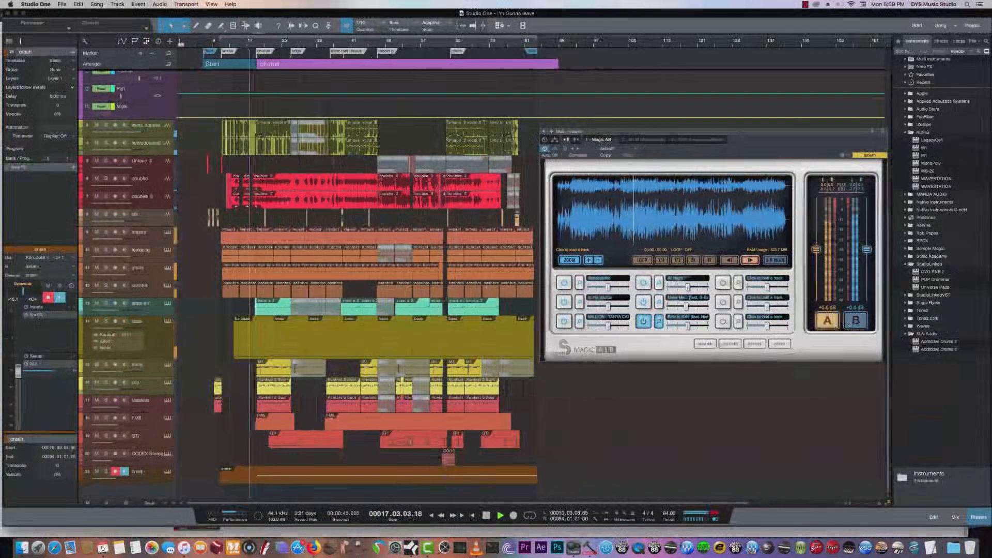
{"action": "left_click", "coordinate": [854, 321]}
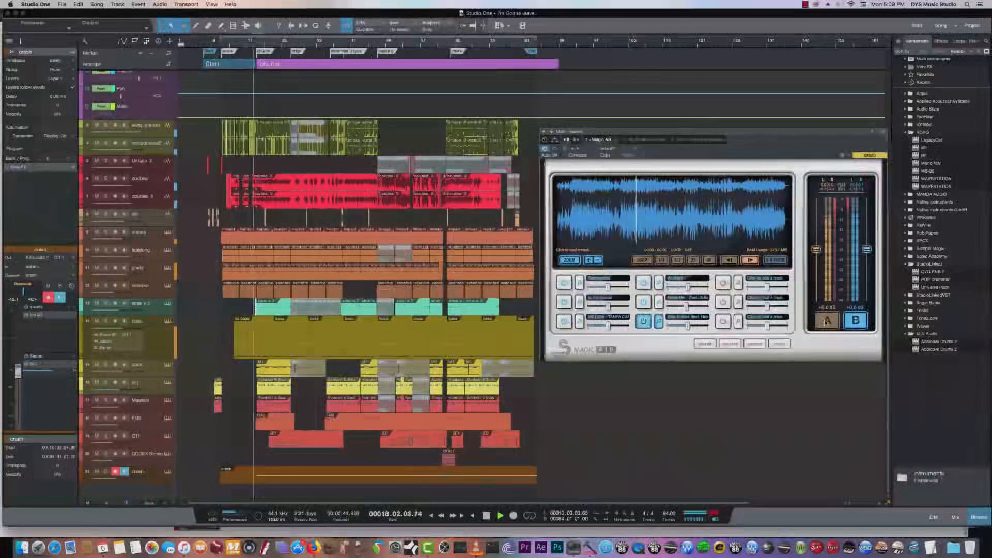
{"action": "left_click", "coordinate": [827, 321]}
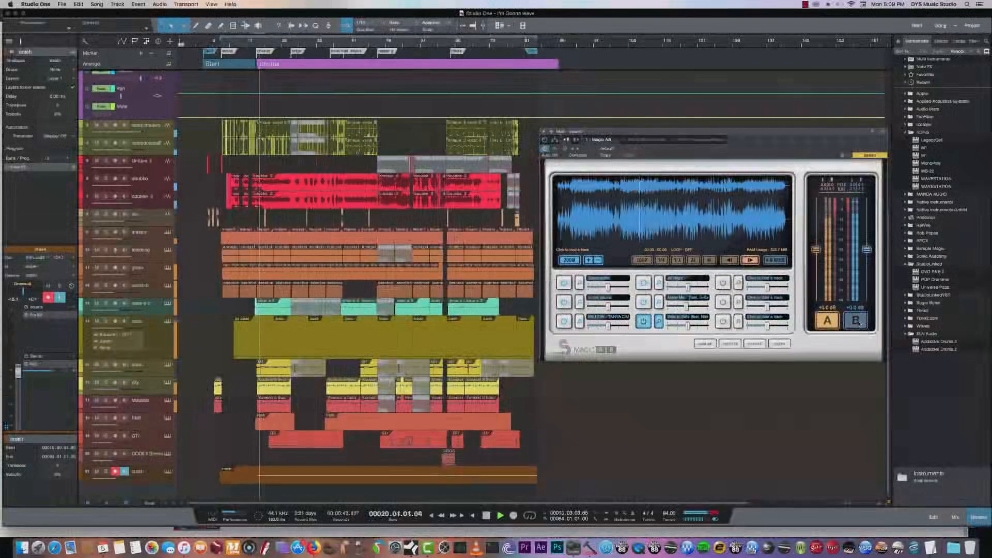
{"action": "left_click", "coordinate": [858, 322]}
{"action": "left_click", "coordinate": [827, 320]}
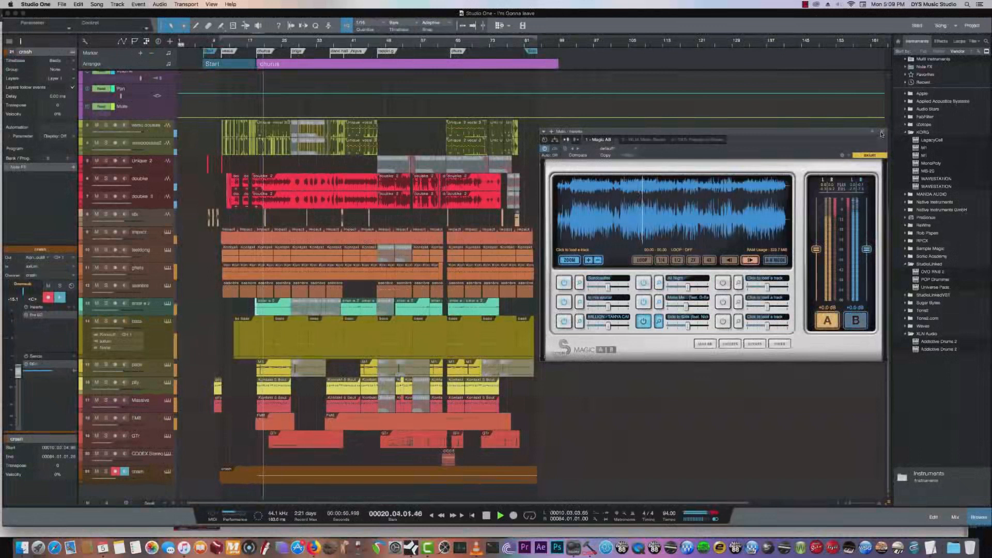
{"action": "left_click", "coordinate": [883, 132]}
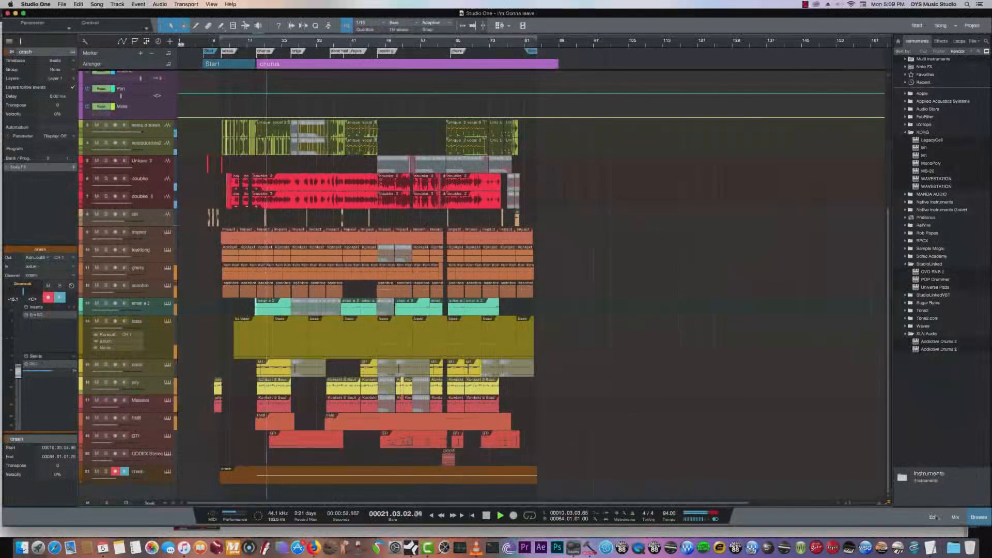
- Return to the console, open the kick aux's Scheps Omni Channel and the kick comp's PuigTec EQP1A, and start playback
{"action": "left_click", "coordinate": [955, 517]}
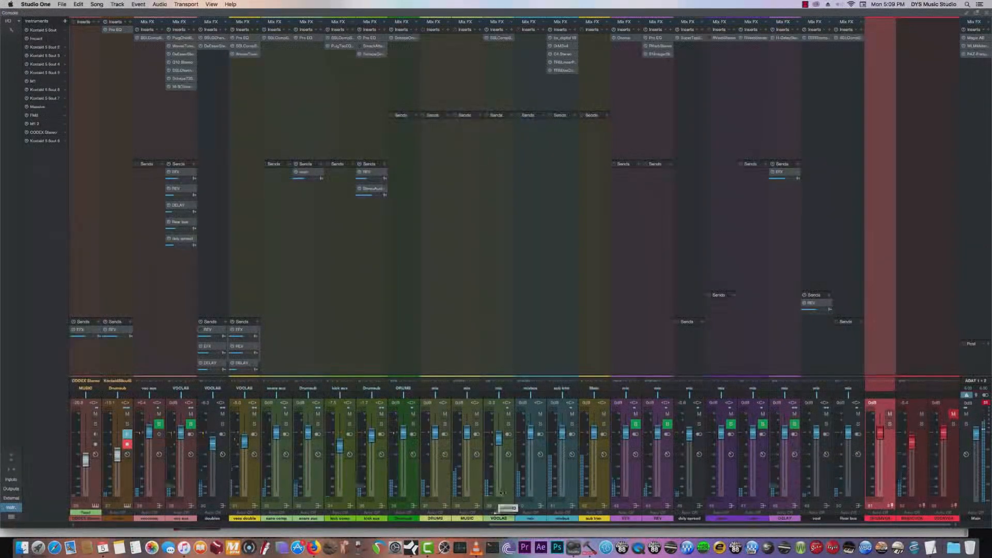
{"action": "left_click", "coordinate": [372, 55]}
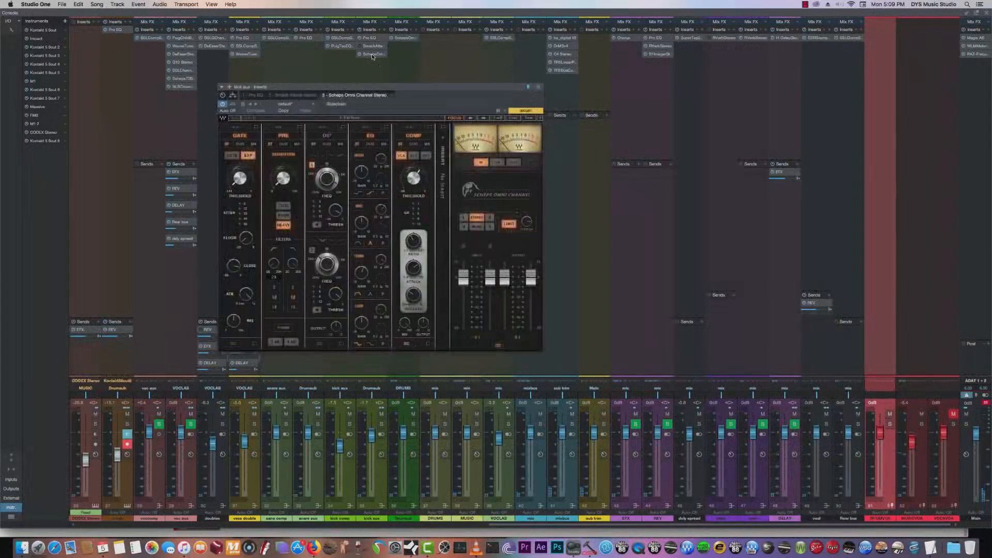
{"action": "left_click", "coordinate": [343, 46]}
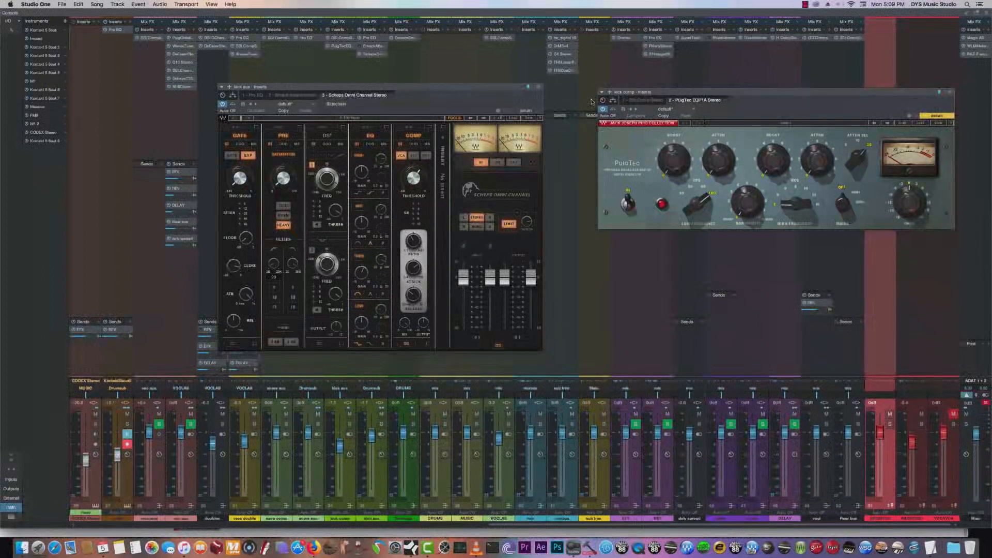
{"action": "key", "text": "space"}
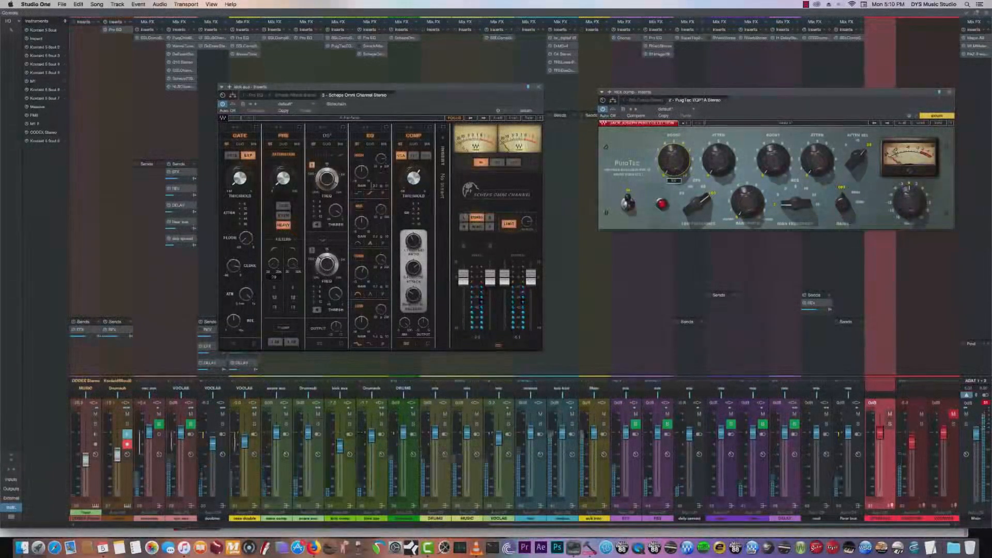
- Adjust the low-band gain and frequency of the kick aux's Omni Channel EQ during playback, and close both kick plug-ins
{"action": "left_click", "coordinate": [363, 322]}
{"action": "left_click", "coordinate": [379, 310]}
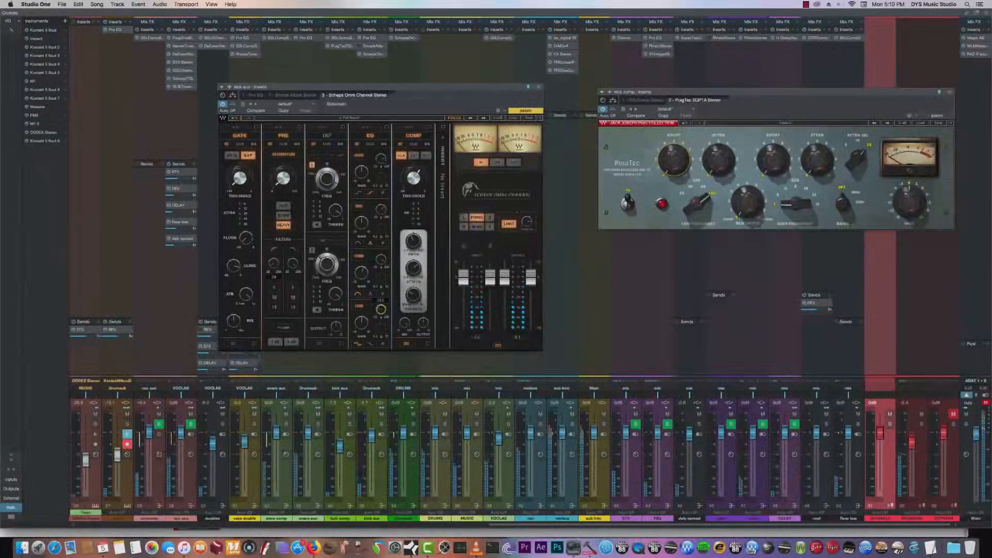
{"action": "left_click", "coordinate": [364, 324]}
{"action": "left_click_drag", "start_coordinate": [364, 323], "coordinate": [364, 318]}
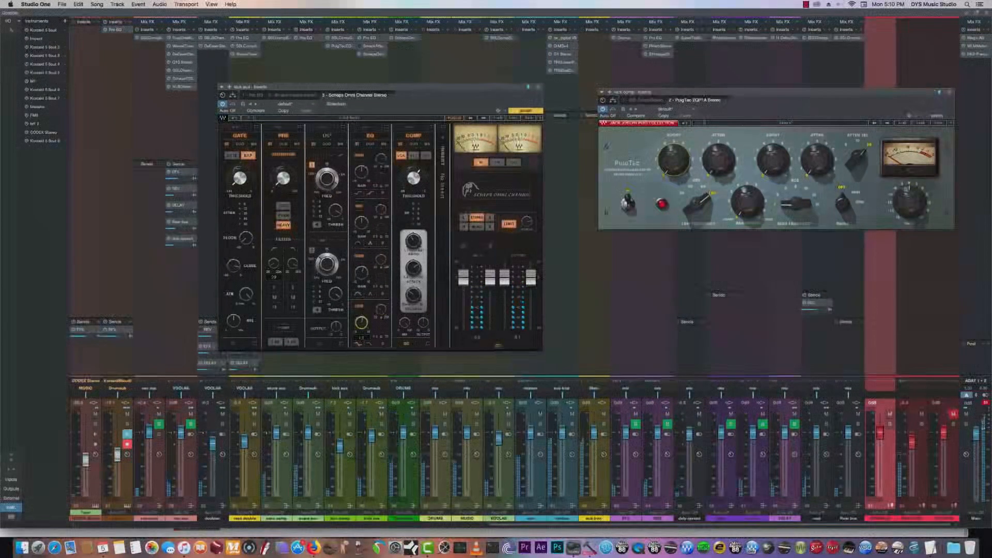
{"action": "left_click_drag", "start_coordinate": [364, 326], "coordinate": [365, 328]}
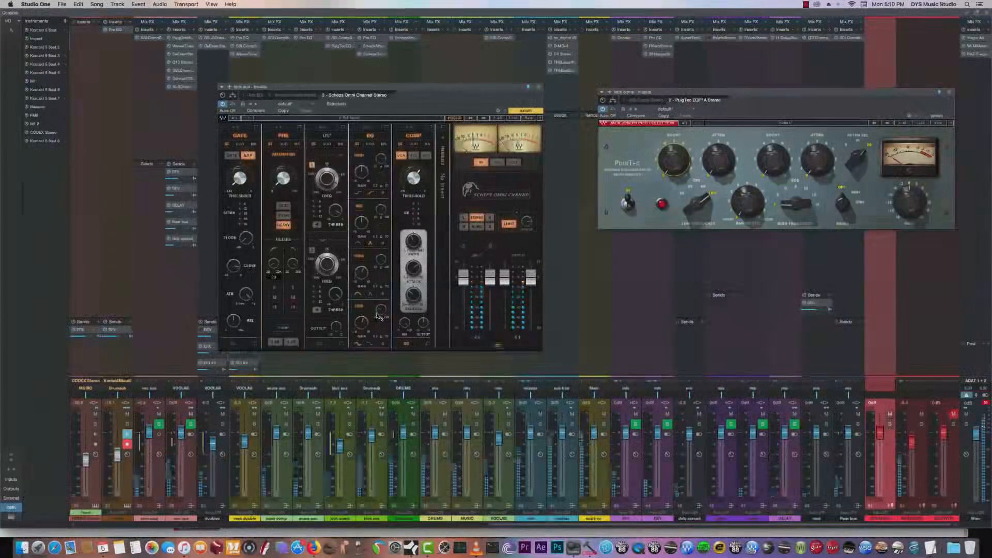
{"action": "left_click_drag", "start_coordinate": [364, 325], "coordinate": [365, 320]}
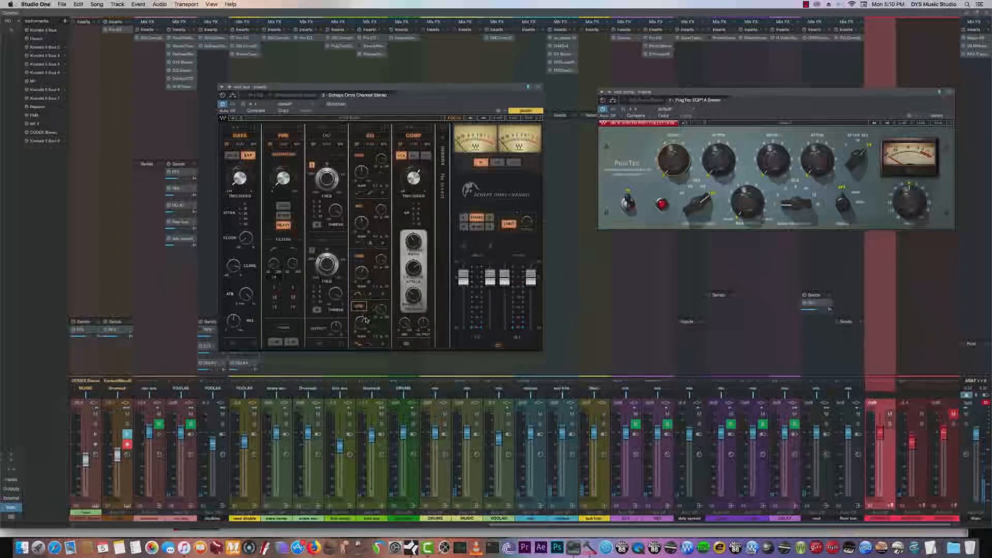
{"action": "left_click", "coordinate": [381, 310]}
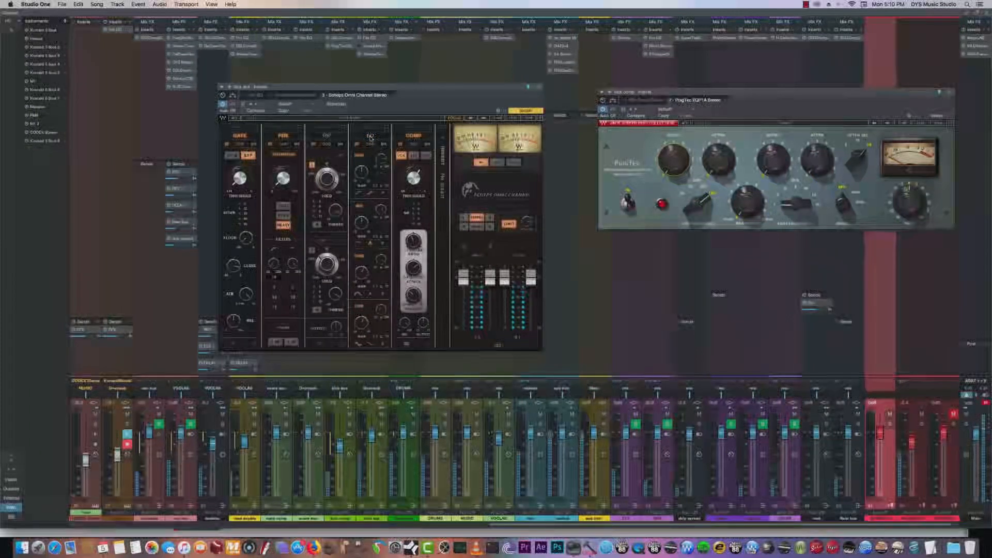
{"action": "left_click", "coordinate": [538, 88]}
{"action": "left_click", "coordinate": [949, 92]}
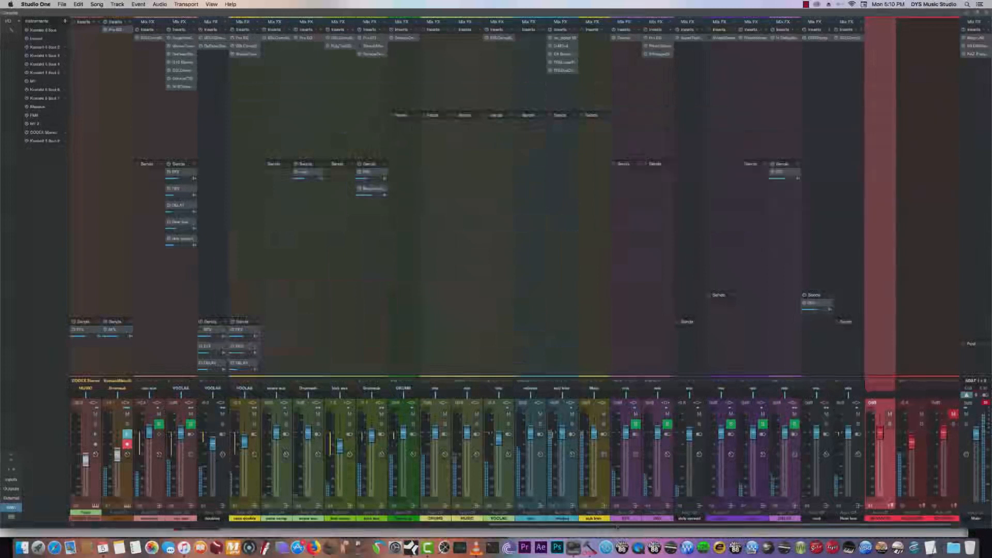
- Reopen Magic AB on the main output and move its window over the drum and vocal channels
{"action": "left_click", "coordinate": [974, 38]}
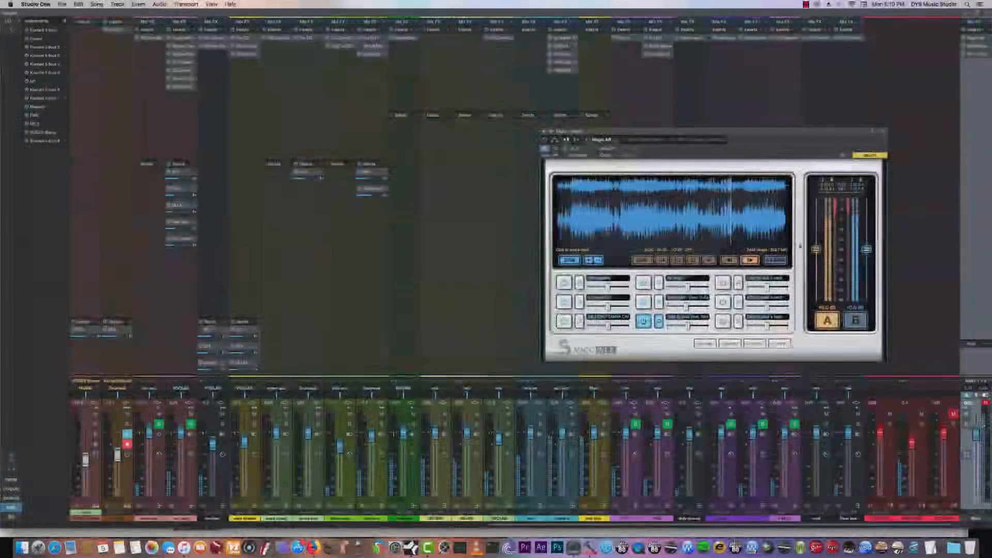
{"action": "left_click_drag", "start_coordinate": [731, 129], "coordinate": [451, 108]}
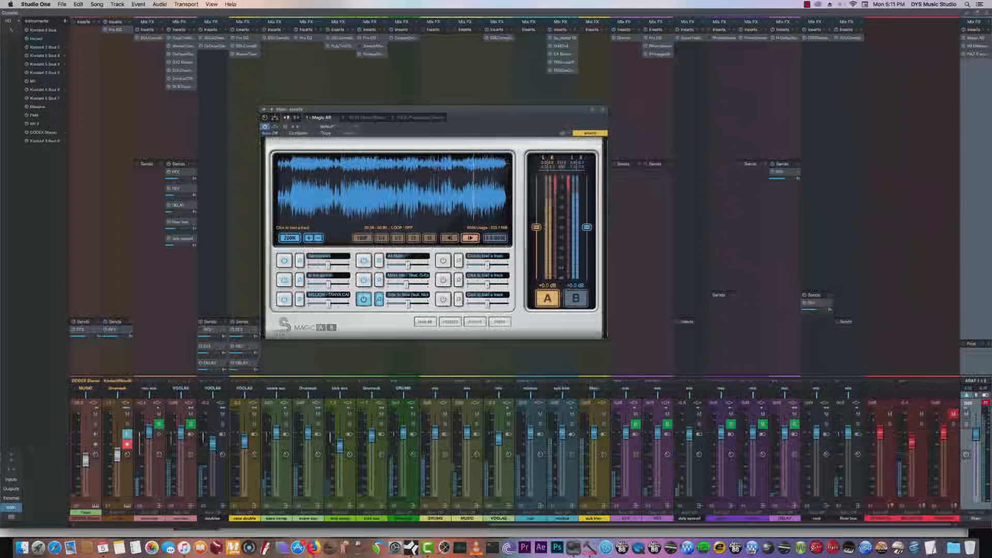
- Compare the mix (A) with the reference (B) in Magic AB during playback, end on A, and close Magic AB
{"action": "left_click", "coordinate": [574, 298]}
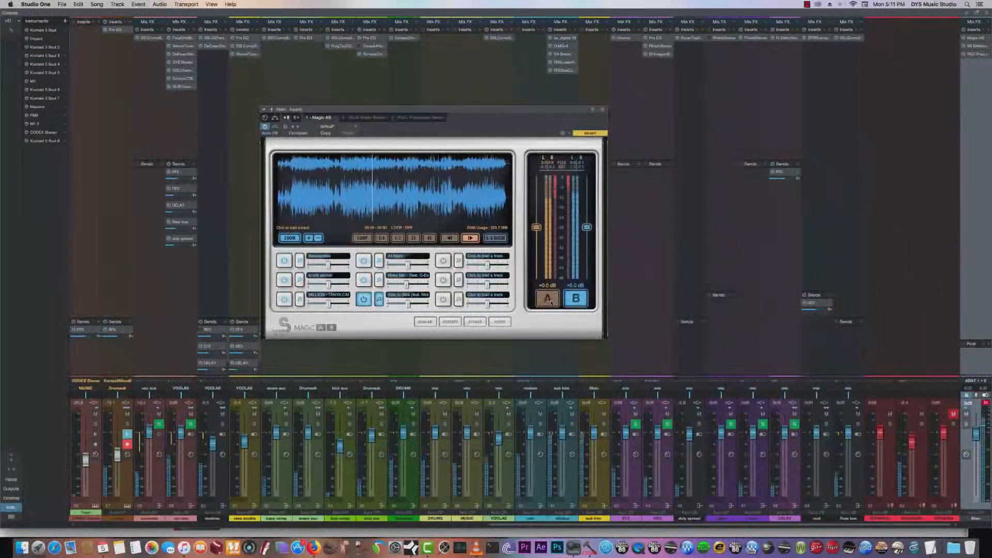
{"action": "left_click", "coordinate": [550, 300]}
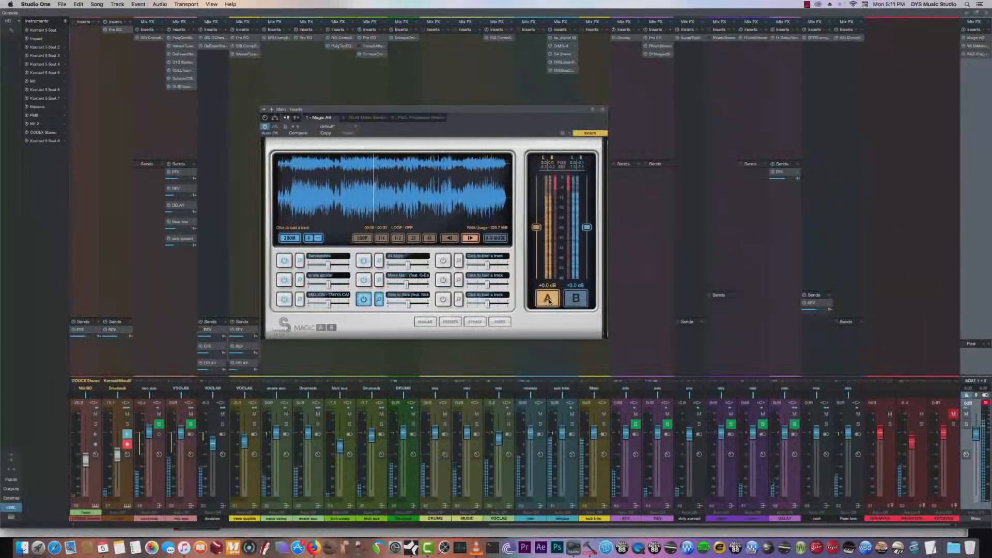
{"action": "left_click", "coordinate": [576, 300]}
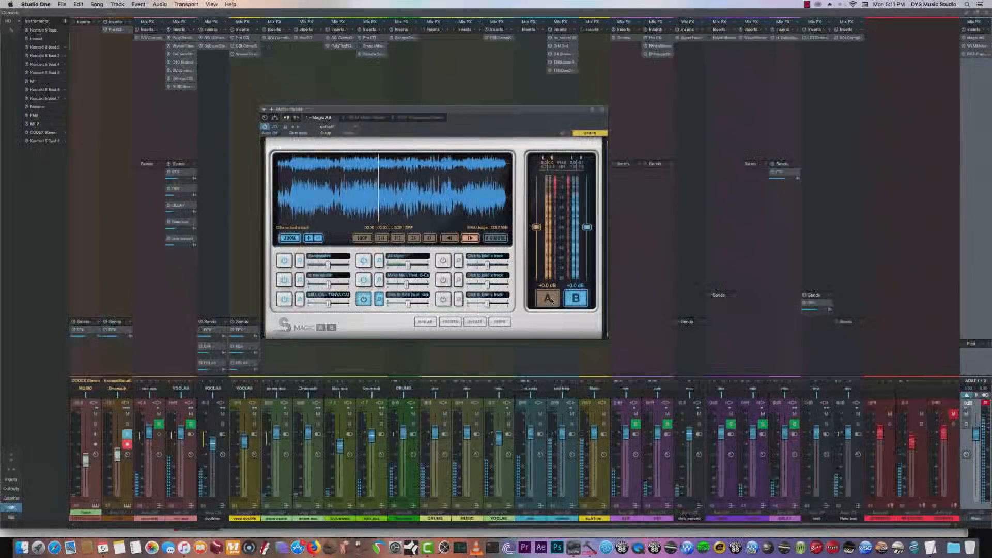
{"action": "left_click", "coordinate": [549, 300]}
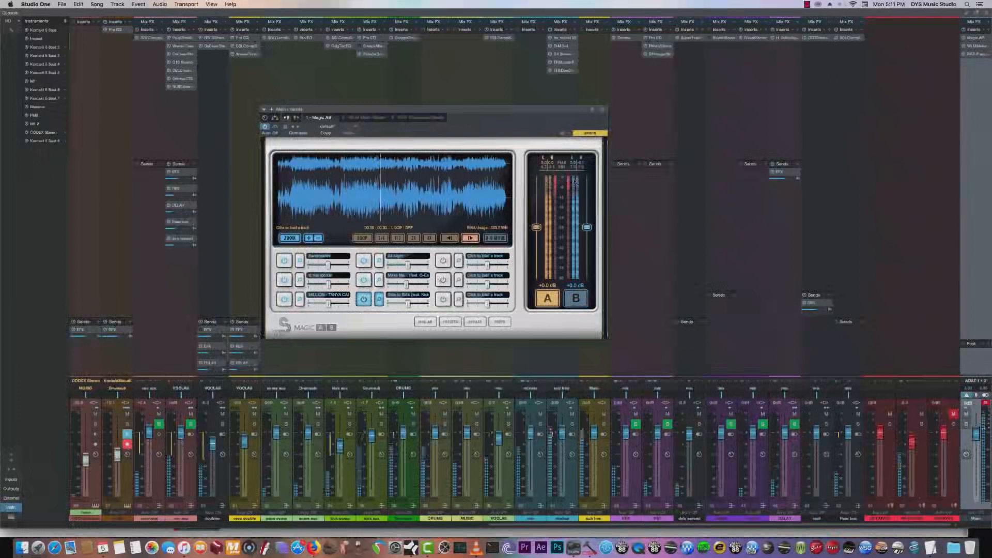
{"action": "left_click", "coordinate": [602, 109]}
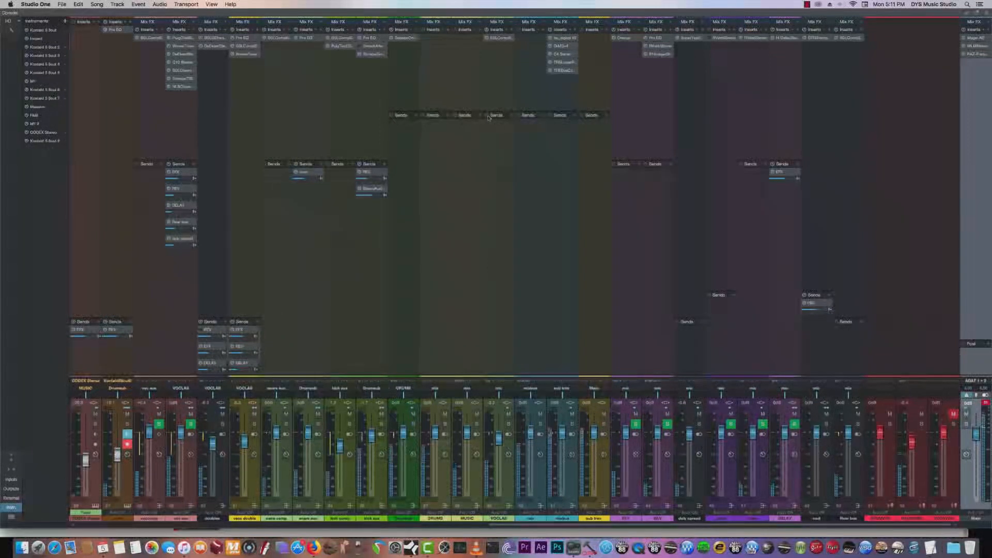
- Open the kick aux's Smack Attack, solo the kick aux, switch the plug-in on, and set its Attack to 12
{"action": "left_click", "coordinate": [373, 46]}
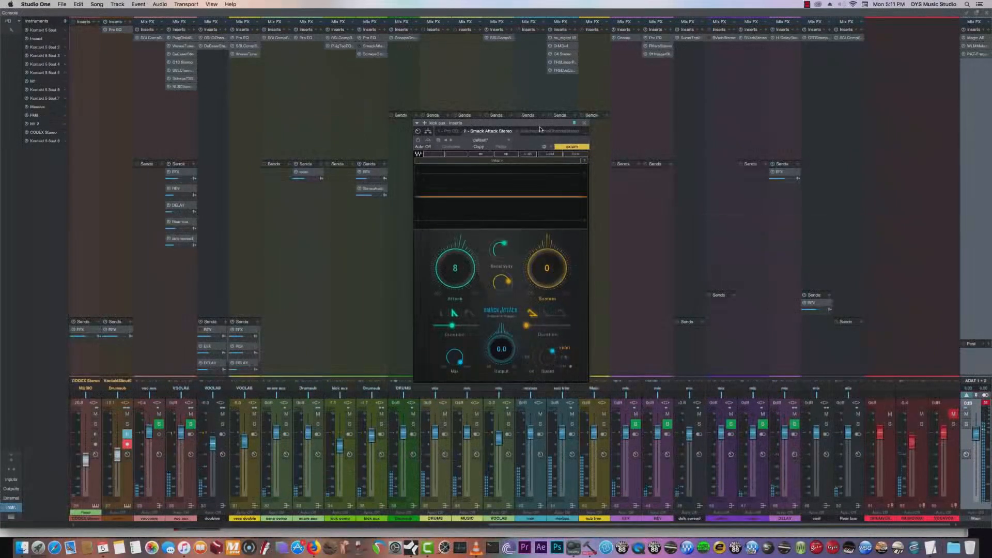
{"action": "left_click_drag", "start_coordinate": [413, 101], "coordinate": [531, 85]}
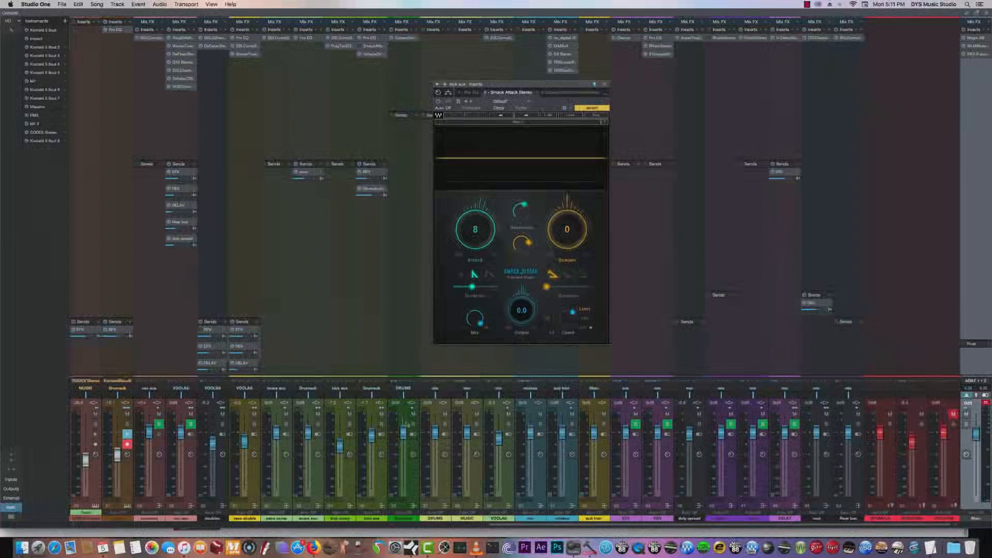
{"action": "left_click", "coordinate": [381, 425]}
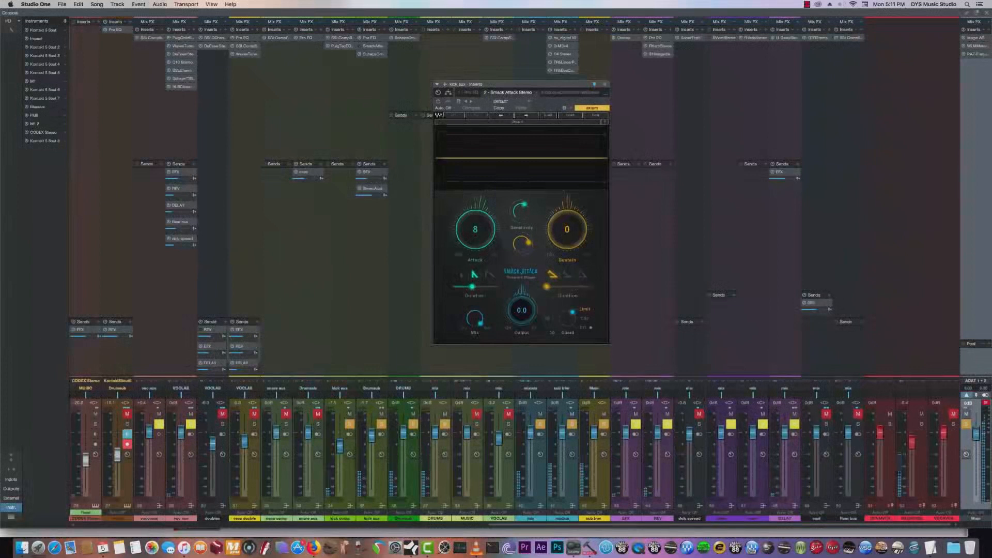
{"action": "left_click", "coordinate": [438, 101]}
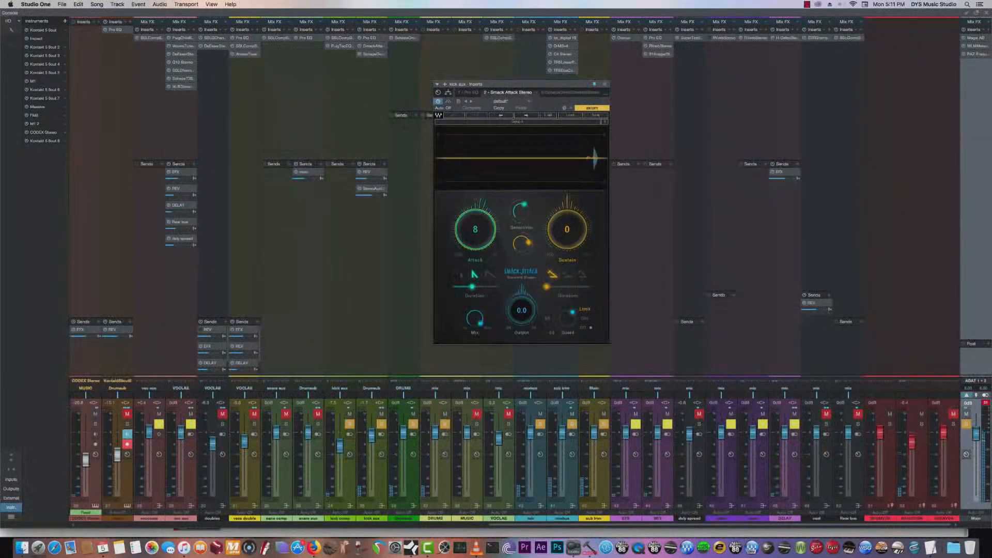
{"action": "left_click_drag", "start_coordinate": [485, 211], "coordinate": [486, 234]}
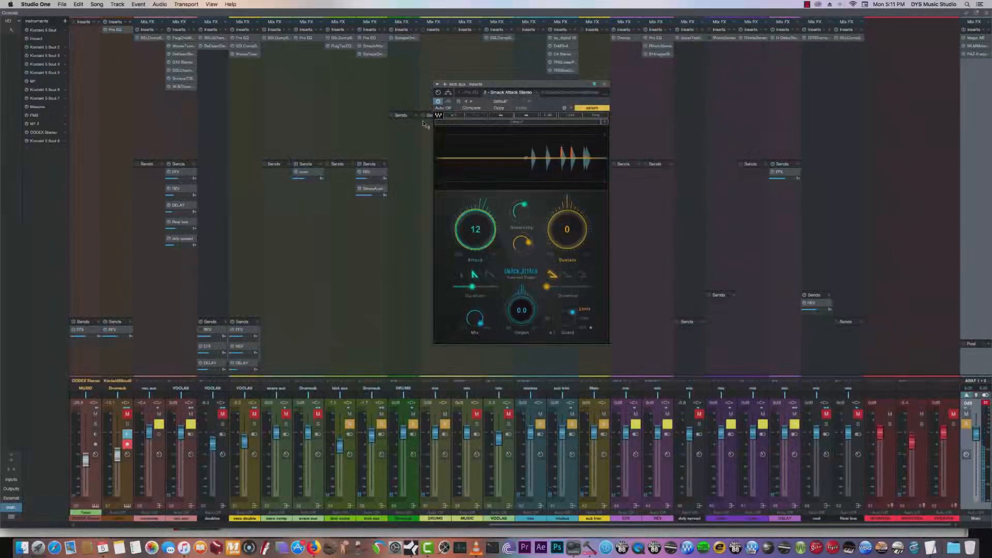
- Remove the Smack Attack plug-in from the kick aux's inserts
{"action": "left_click", "coordinate": [381, 55]}
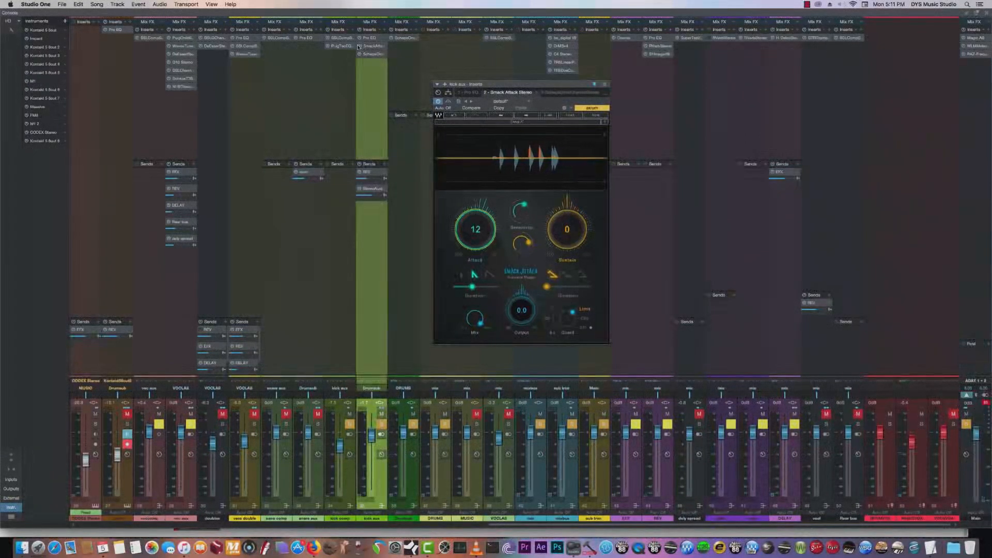
{"action": "right_click", "coordinate": [381, 46]}
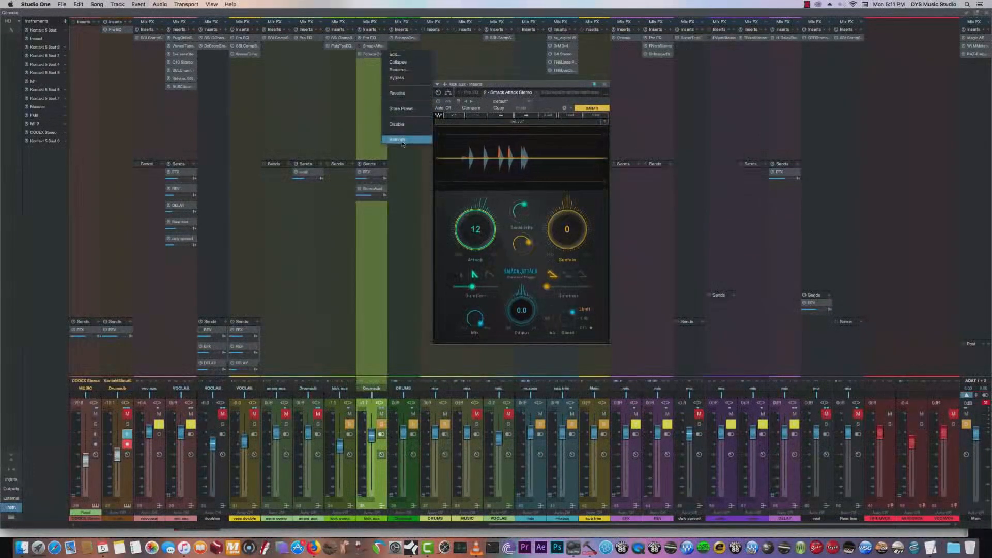
{"action": "left_click", "coordinate": [408, 140]}
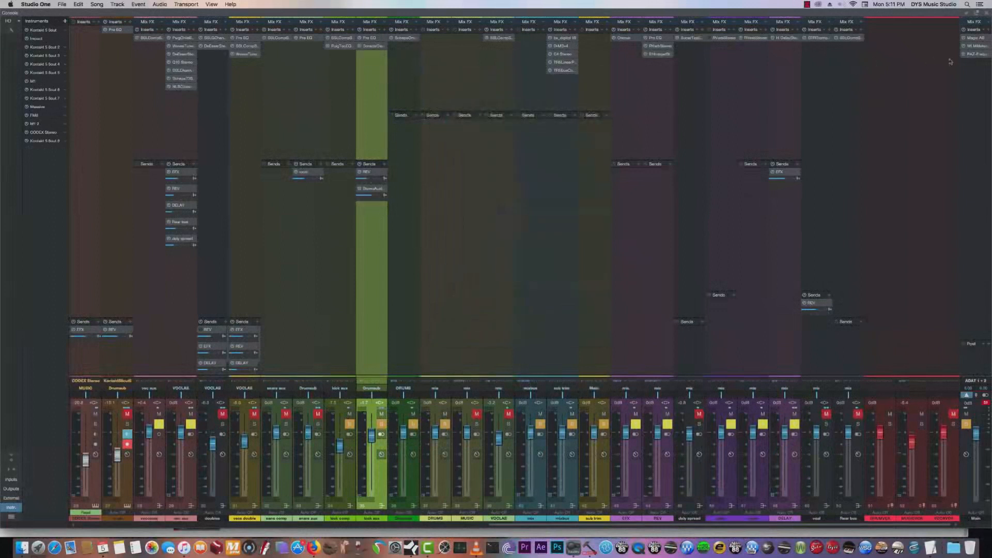
- Open the WLM loudness meter on the main output, return to the arrangement, and stop playback
{"action": "left_click", "coordinate": [975, 46]}
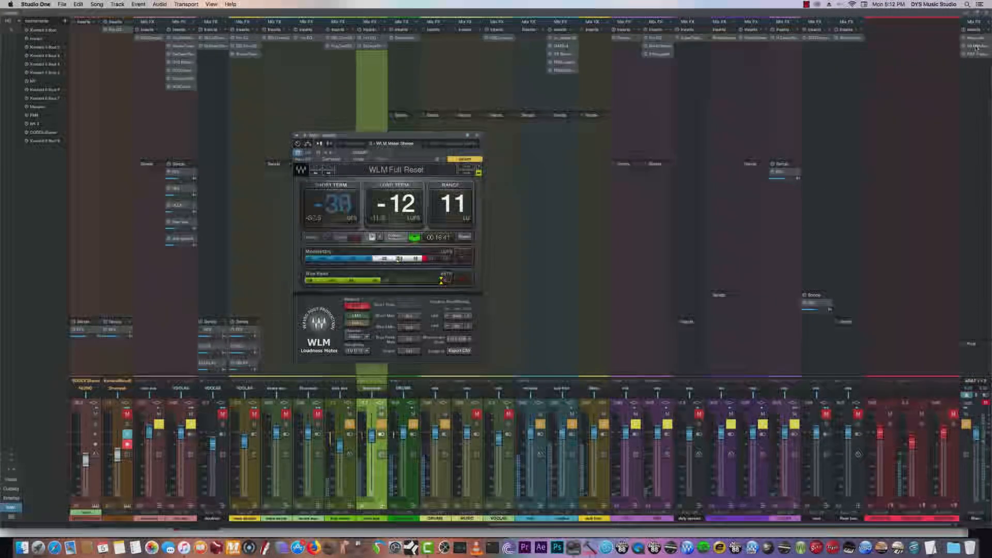
{"action": "key", "text": "F3"}
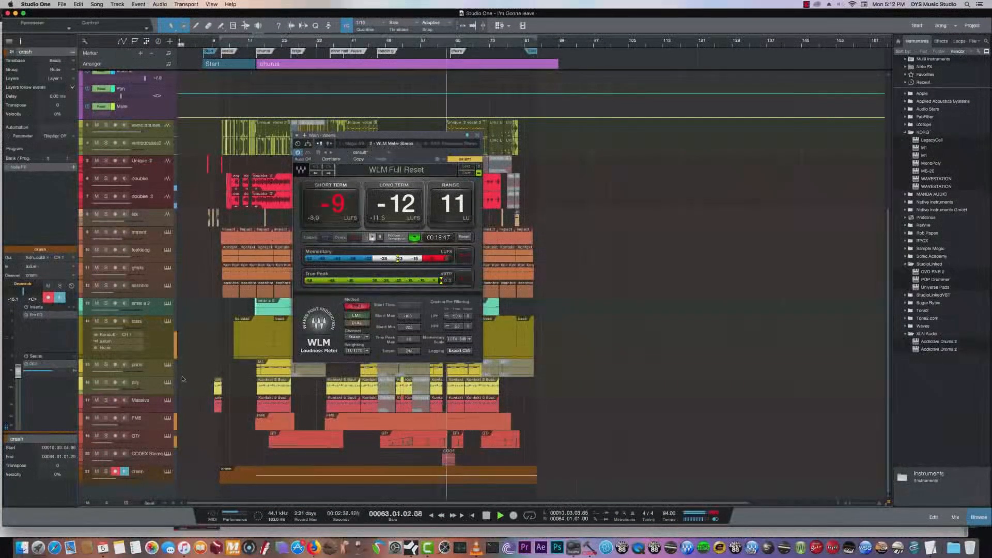
{"action": "key", "text": "space"}
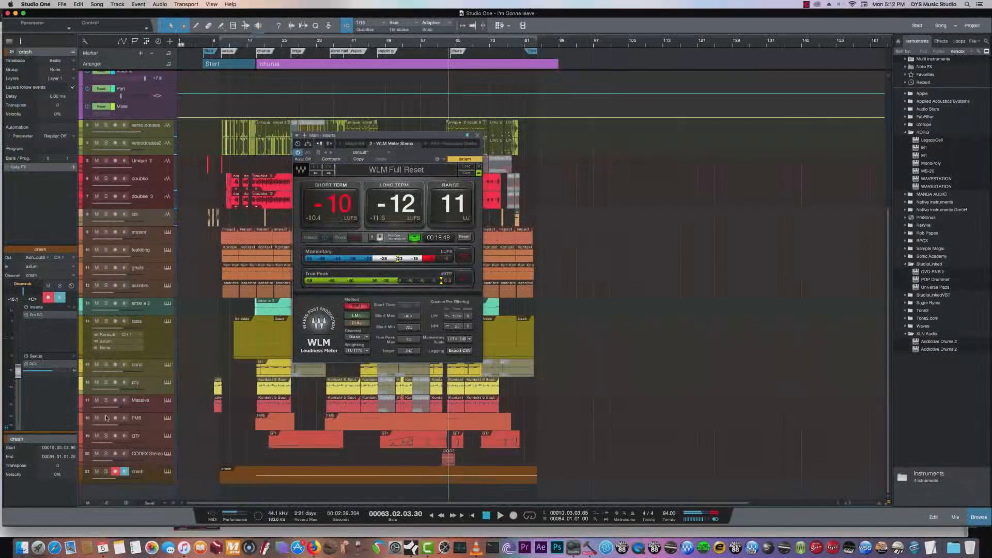
- Select the CODEX Stereo track, play from about bar 61 with the loudness meter open, and close the meter
{"action": "left_click", "coordinate": [135, 455]}
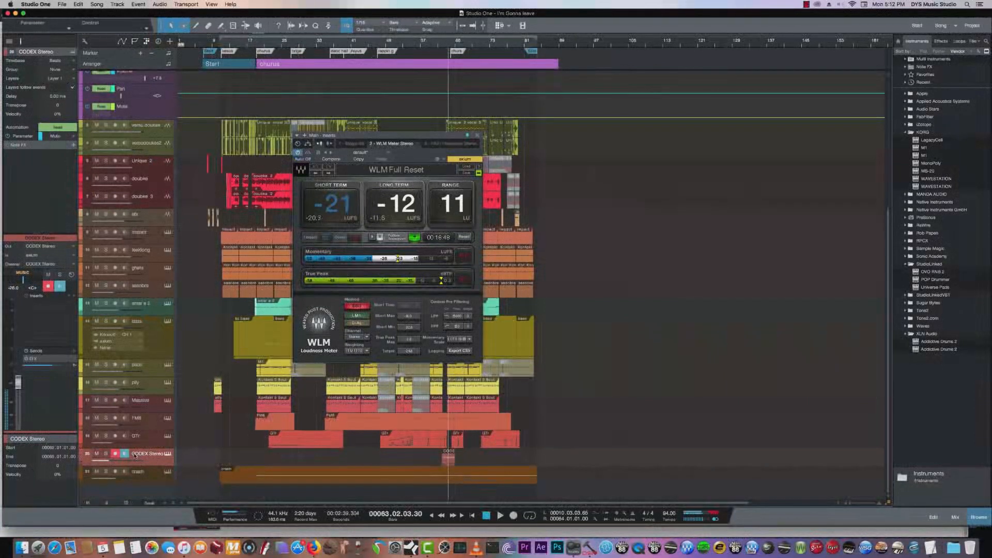
{"action": "left_click", "coordinate": [436, 44]}
{"action": "left_click", "coordinate": [441, 45]}
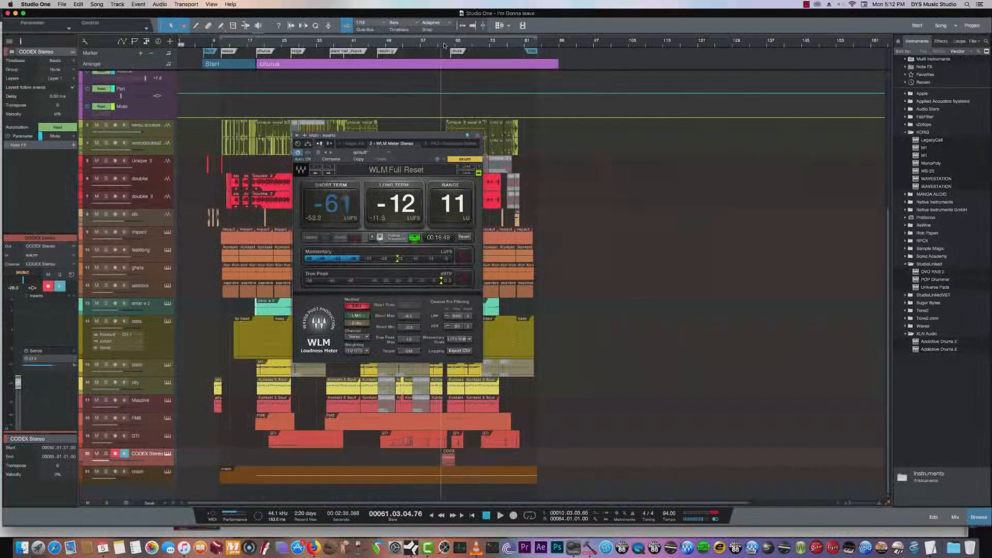
{"action": "key", "text": "space"}
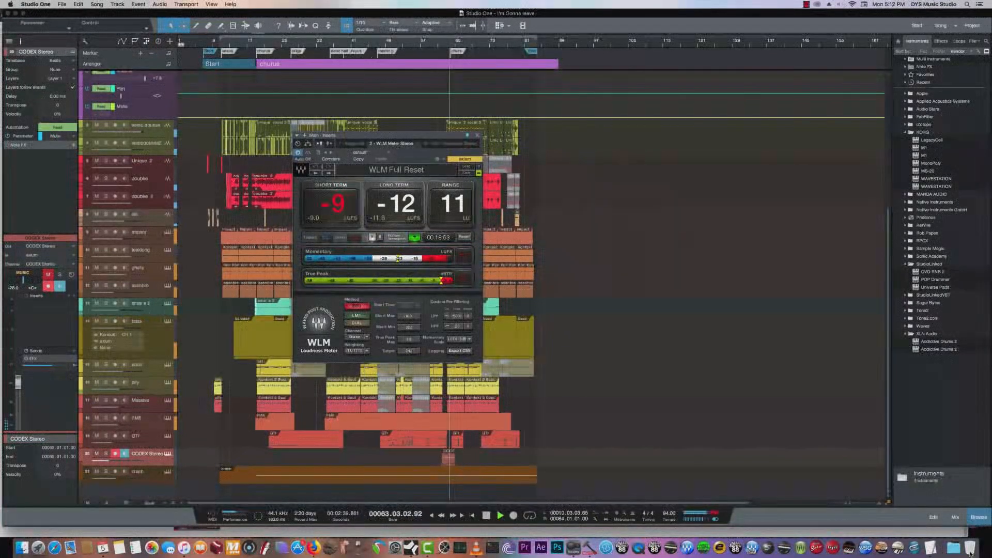
{"action": "left_click", "coordinate": [477, 135]}
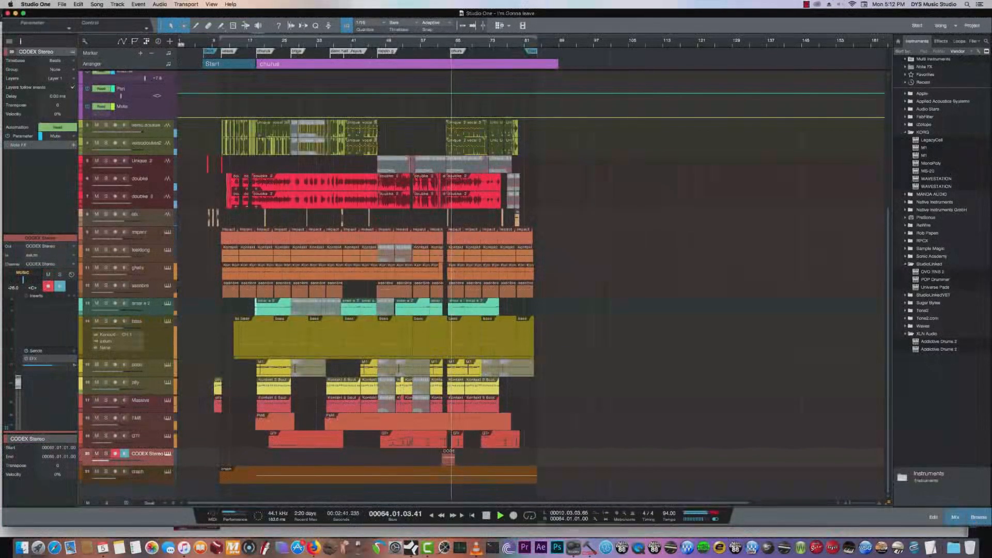
- Inspect the Pro EQ on the bass channel in the console, close it, and return to the arrangement
{"action": "left_click", "coordinate": [954, 516]}
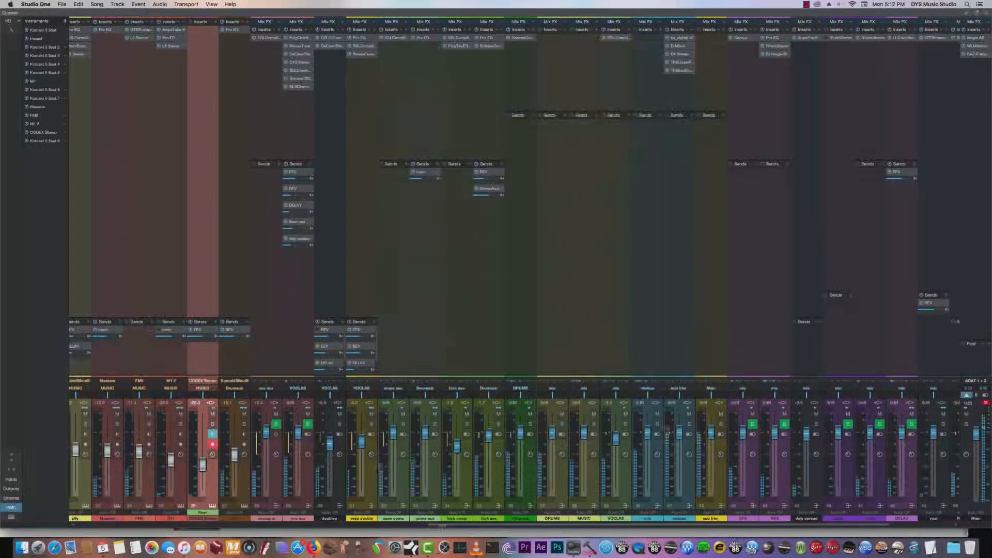
{"action": "scroll", "coordinate": [316, 444], "scroll_direction": "left", "scroll_amount": 10}
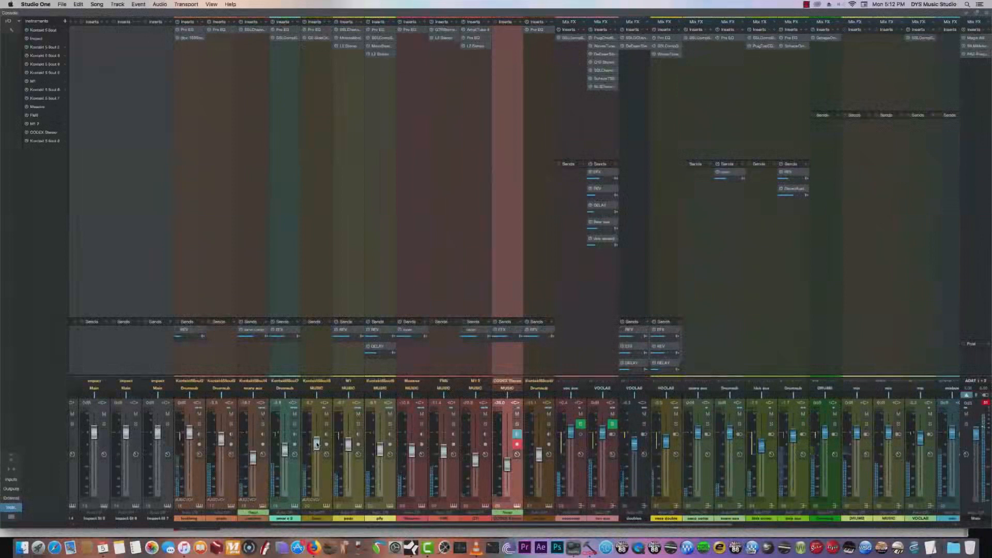
{"action": "left_click", "coordinate": [314, 30]}
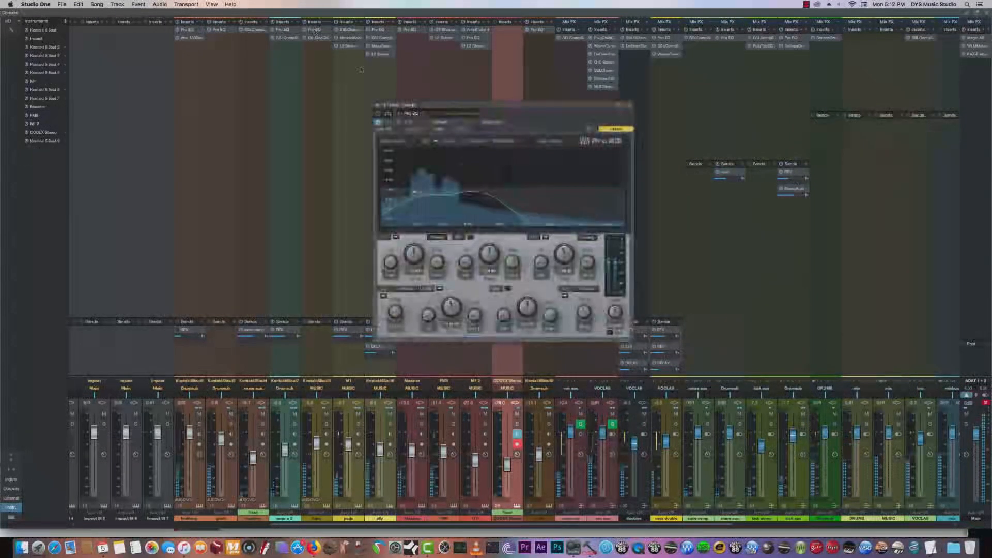
{"action": "left_click", "coordinate": [629, 105]}
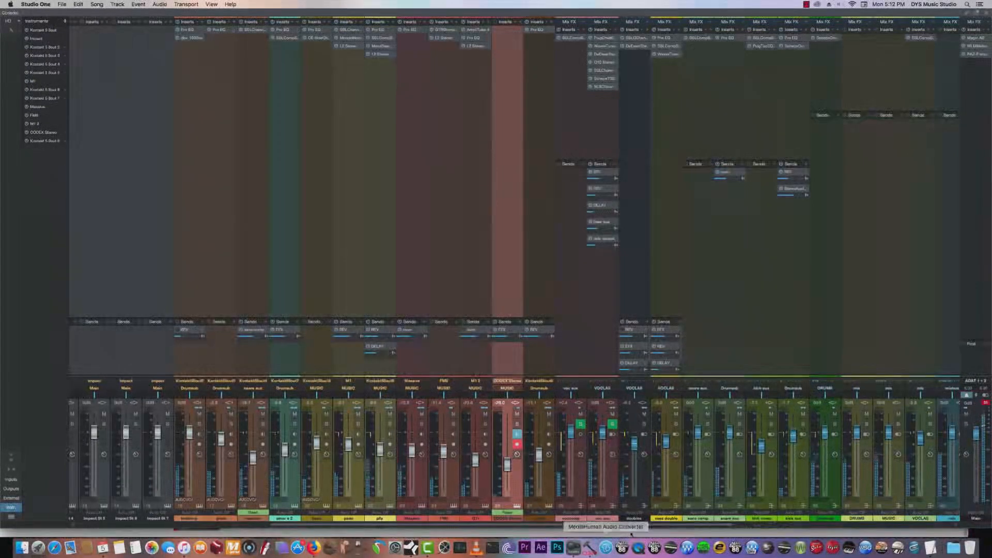
{"action": "scroll", "coordinate": [718, 255], "scroll_direction": "right", "scroll_amount": 10}
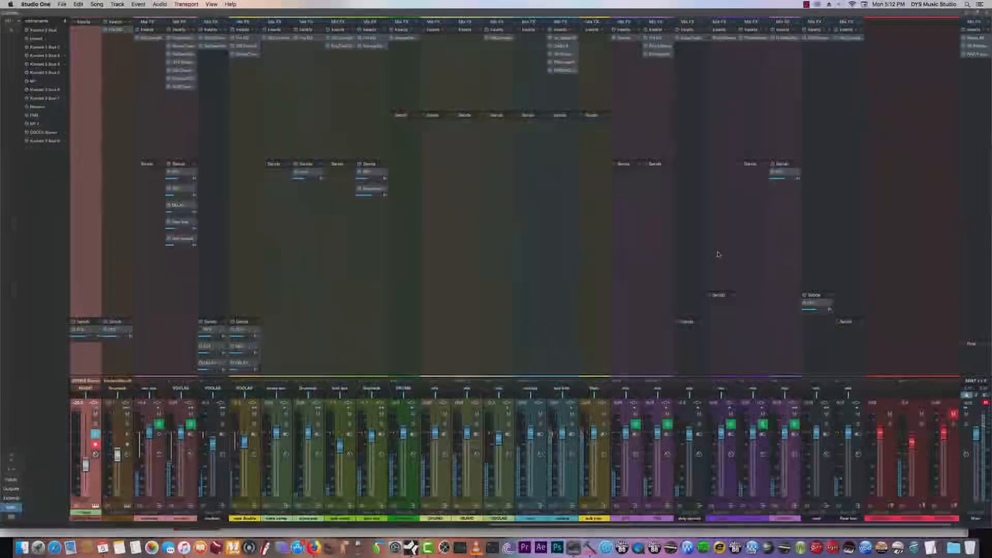
{"action": "left_click", "coordinate": [986, 13]}
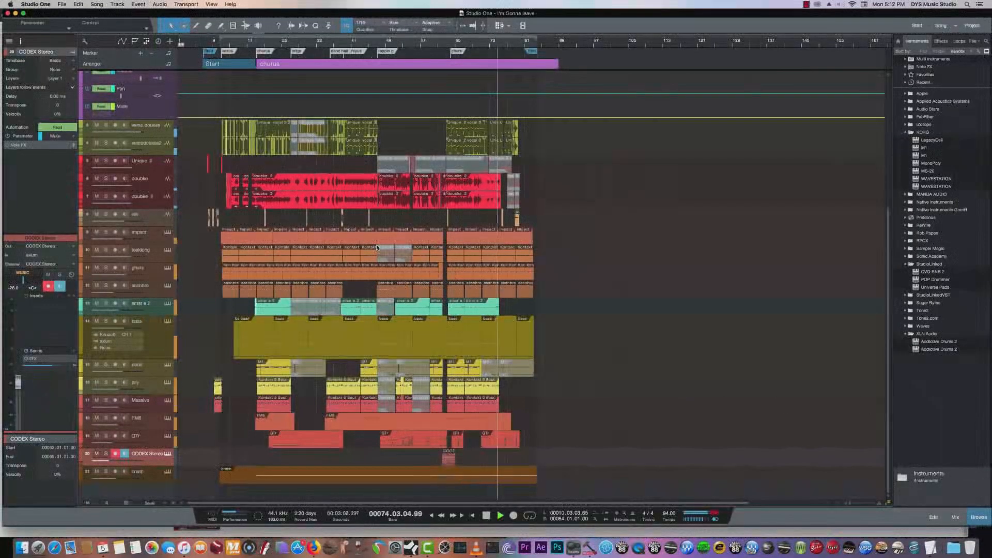
- Stop playback, select the Unique vocal track, and solo the vocal aux in the console to audition it
{"action": "key", "text": "space"}
{"action": "left_click_drag", "start_coordinate": [889, 343], "coordinate": [888, 207]}
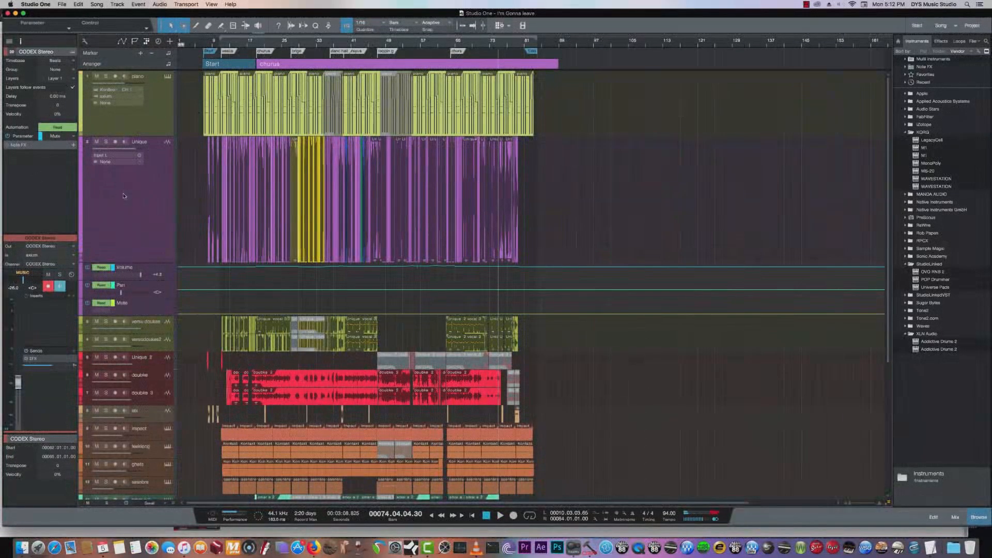
{"action": "left_click", "coordinate": [124, 195]}
{"action": "left_click", "coordinate": [955, 517]}
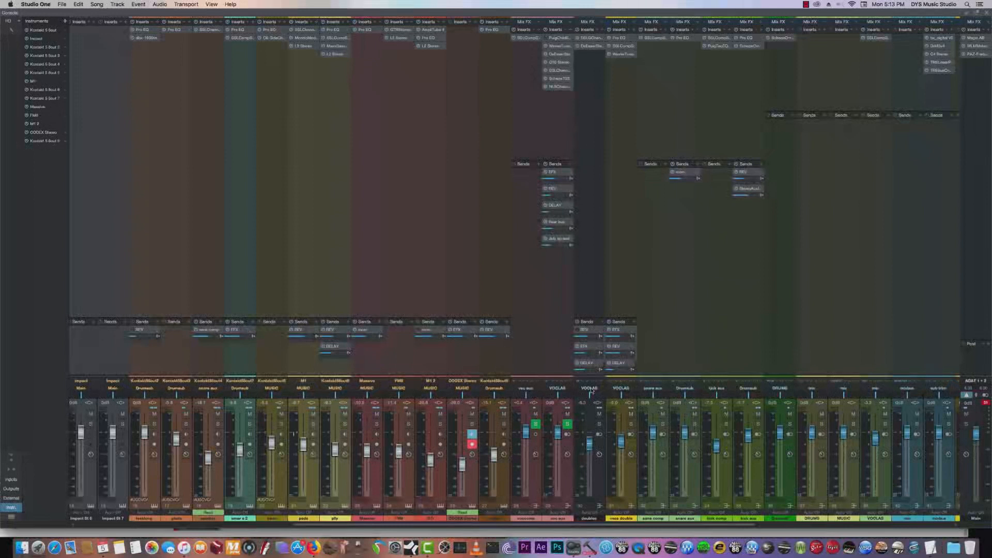
{"action": "left_click", "coordinate": [567, 425]}
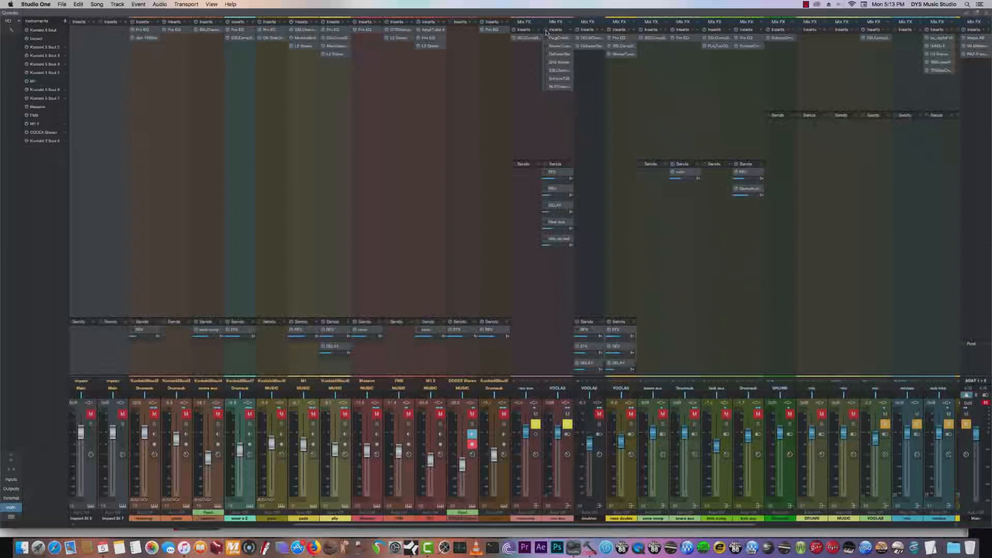
{"action": "key", "text": "space"}
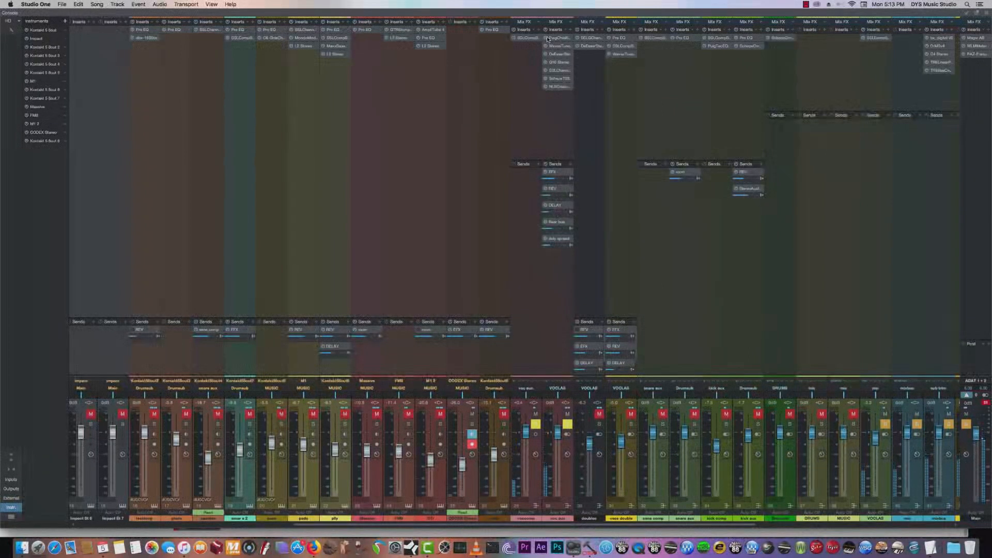
- Return to the arrangement, unmute and solo the piano alongside the Unique vocal, and clear all solos
{"action": "left_click", "coordinate": [986, 13]}
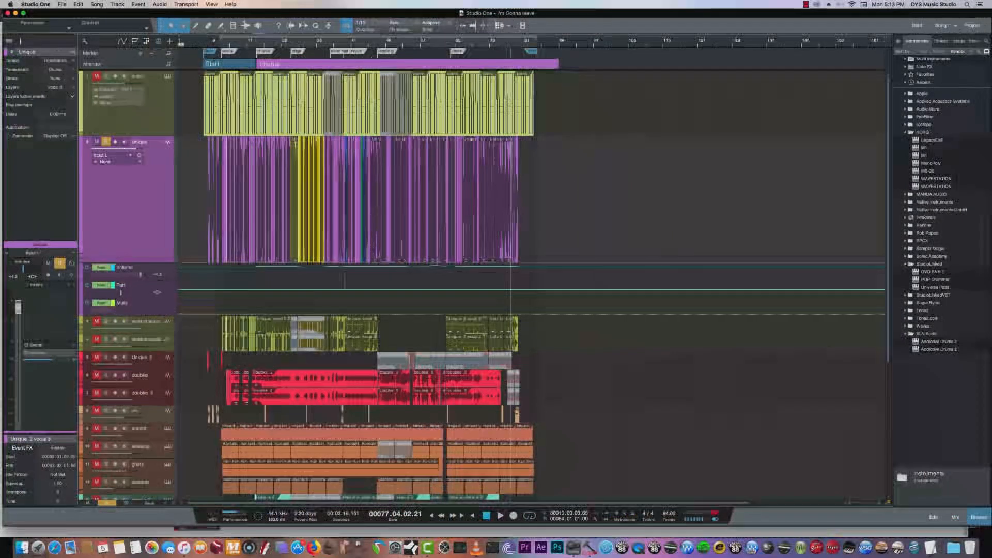
{"action": "left_click", "coordinate": [96, 76]}
{"action": "left_click", "coordinate": [106, 76]}
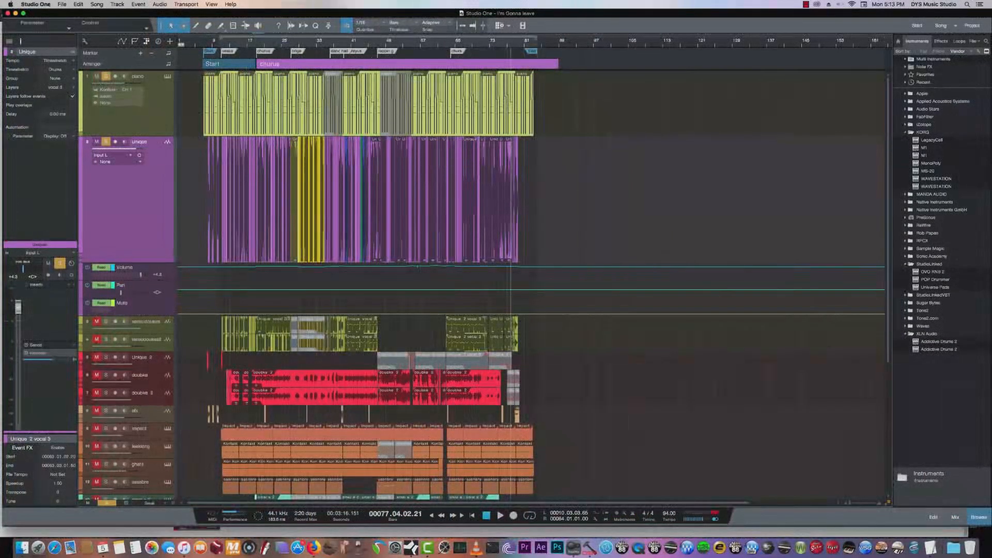
{"action": "left_click", "coordinate": [107, 503]}
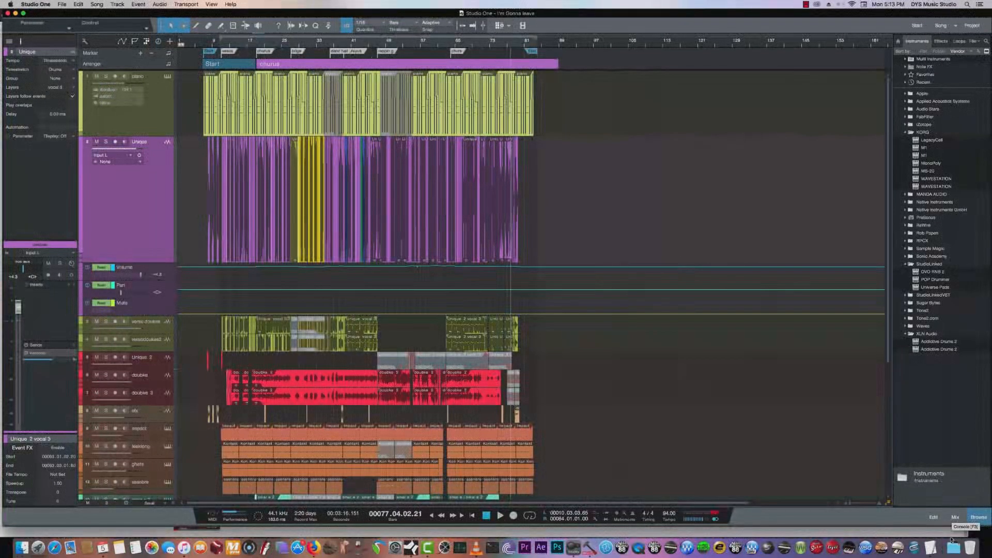
{"action": "left_click", "coordinate": [23, 548]}
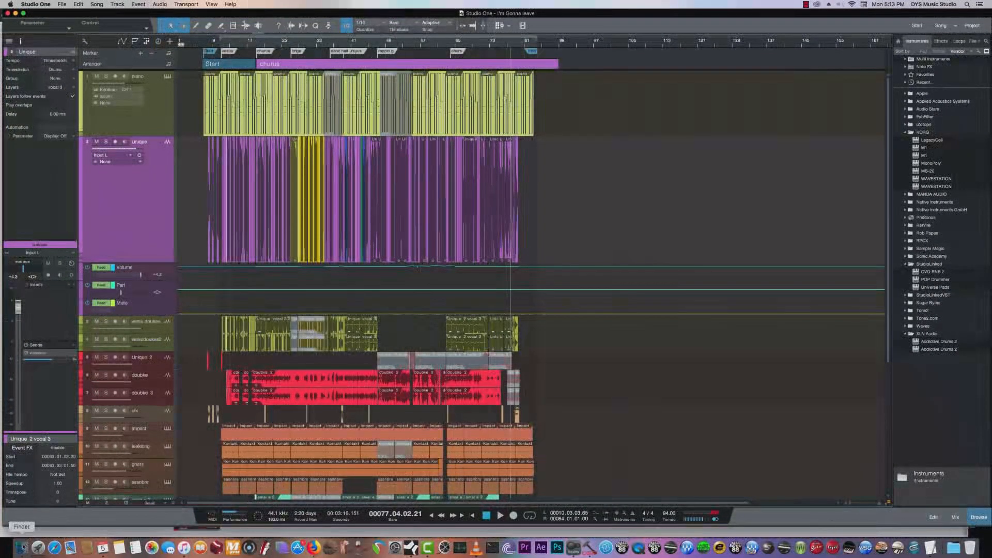
{"action": "left_click", "coordinate": [176, 369]}
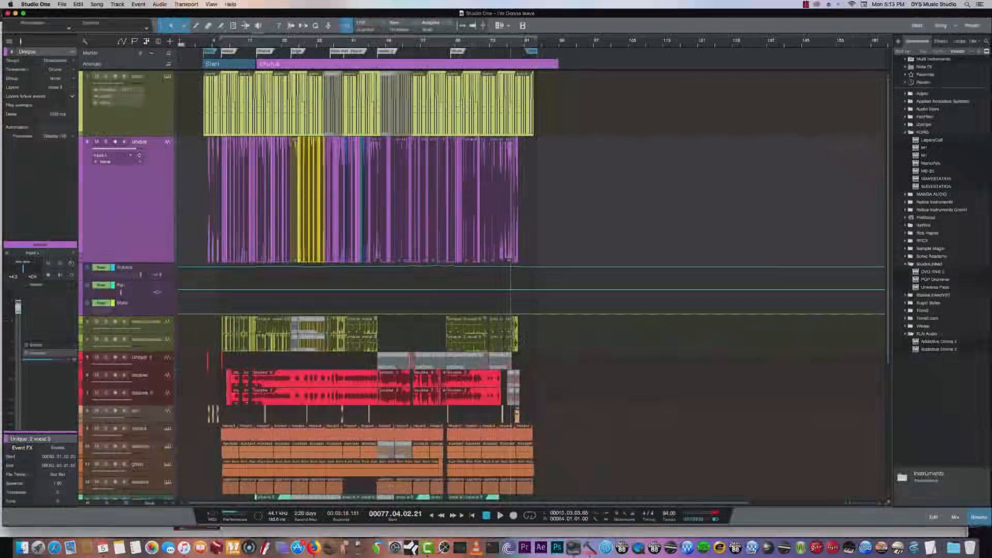